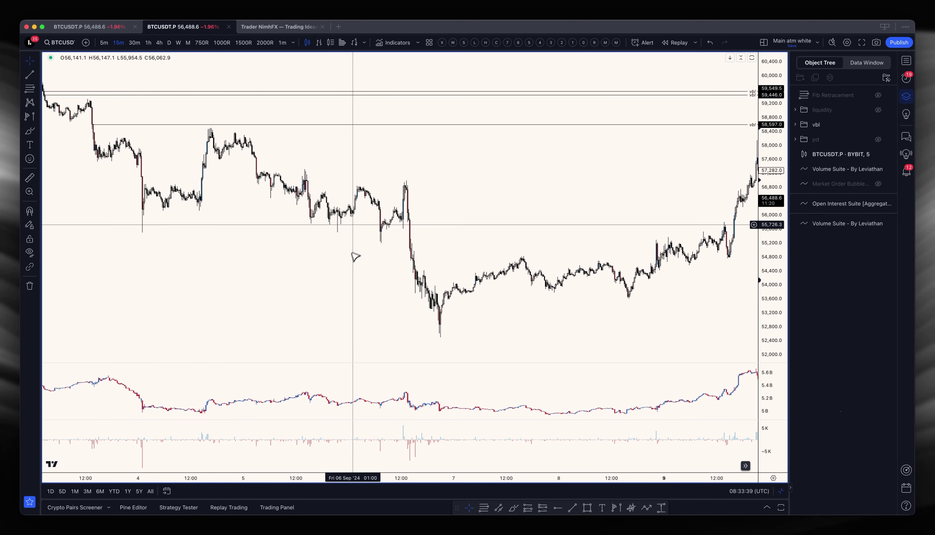
Hide the vbl group of drawings on the BTCUSDT.P chart.
{"action": "left_click", "coordinate": [877, 125]}
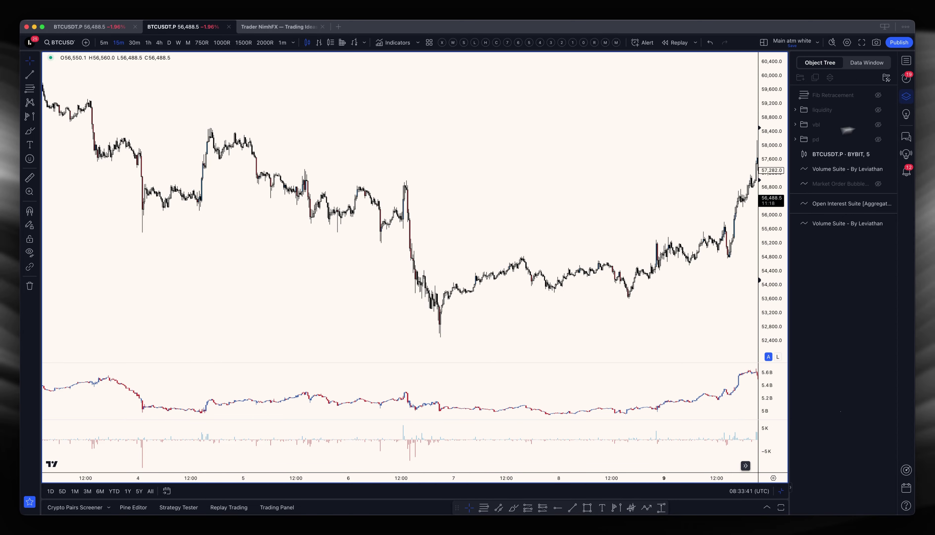
Draw a short horizontal dashed trend line at about 57,620, starting at the 11 September 00:00 candle just before the sell-off.
{"action": "scroll", "coordinate": [403, 177], "scroll_direction": "right", "scroll_amount": 10}
{"action": "scroll", "coordinate": [410, 233], "scroll_direction": "right", "scroll_amount": 3}
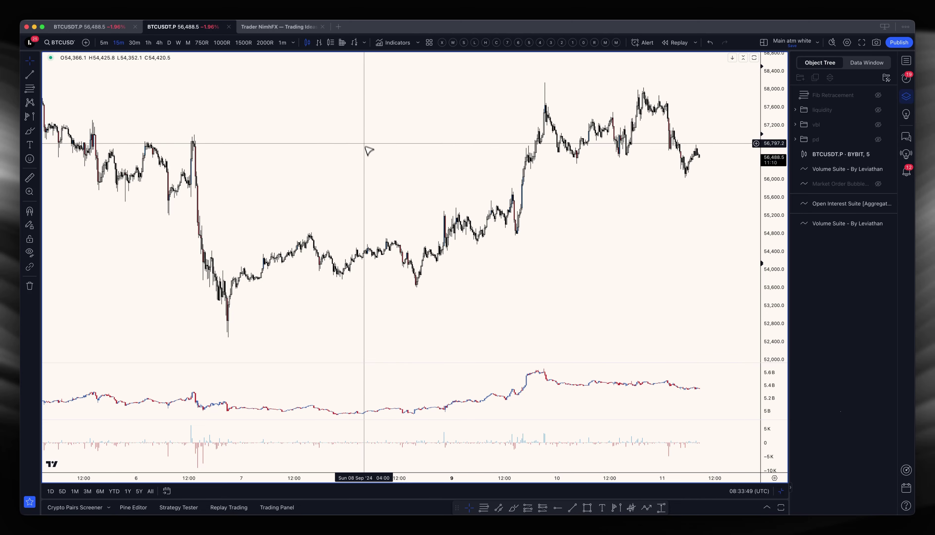
{"action": "scroll", "coordinate": [386, 186], "scroll_direction": "right", "scroll_amount": 15}
{"action": "scroll", "coordinate": [505, 192], "scroll_direction": "right", "scroll_amount": 8}
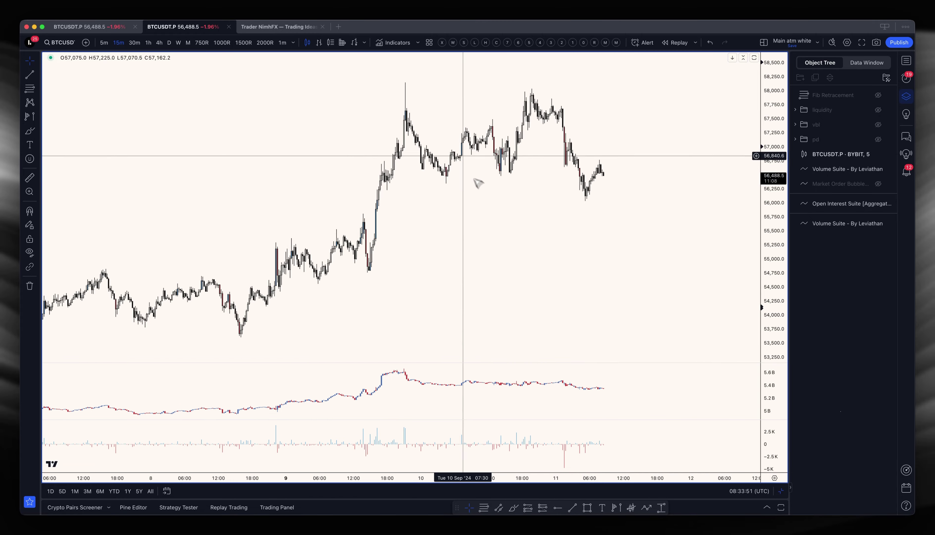
{"action": "scroll", "coordinate": [446, 185], "scroll_direction": "right", "scroll_amount": 12}
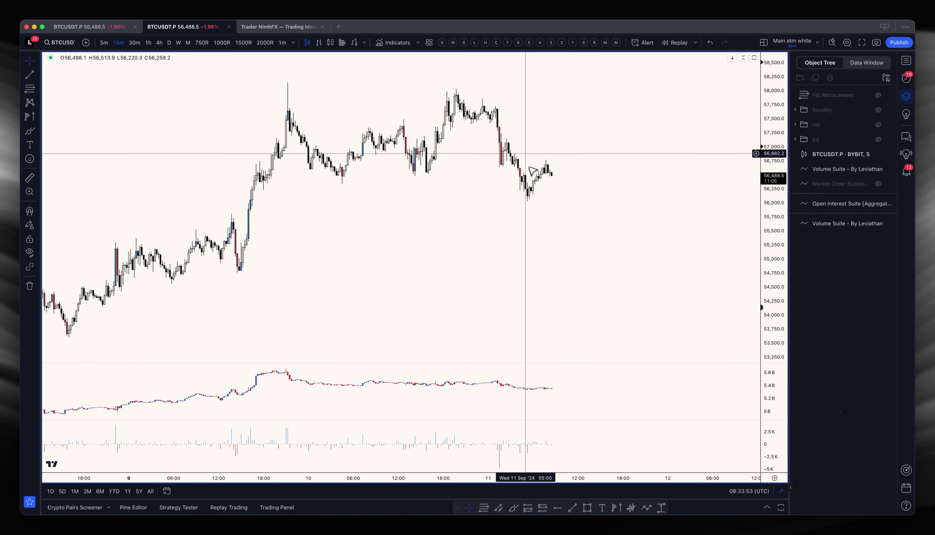
{"action": "scroll", "coordinate": [502, 123], "scroll_direction": "up", "scroll_amount": 2}
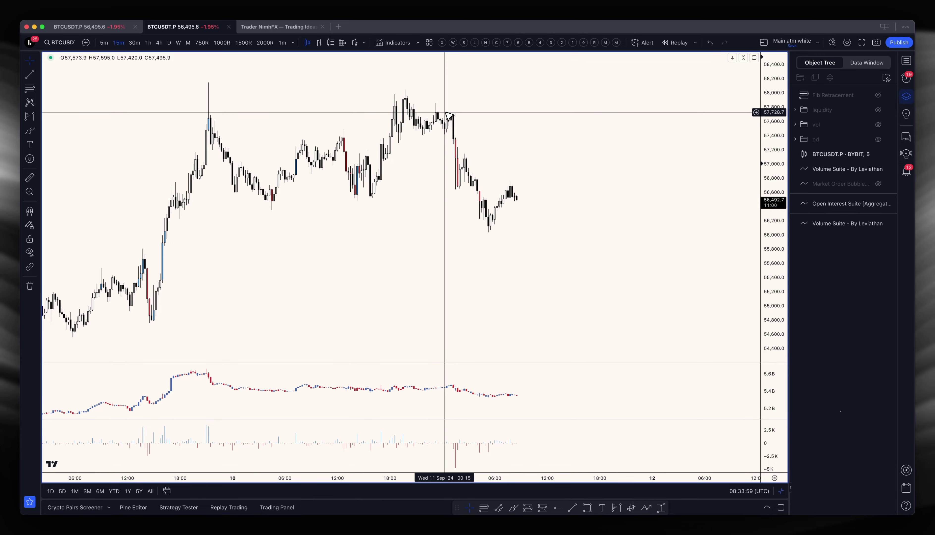
{"action": "left_click_drag", "start_coordinate": [476, 111], "coordinate": [528, 126]}
{"action": "scroll", "coordinate": [534, 129], "scroll_direction": "up", "scroll_amount": 1}
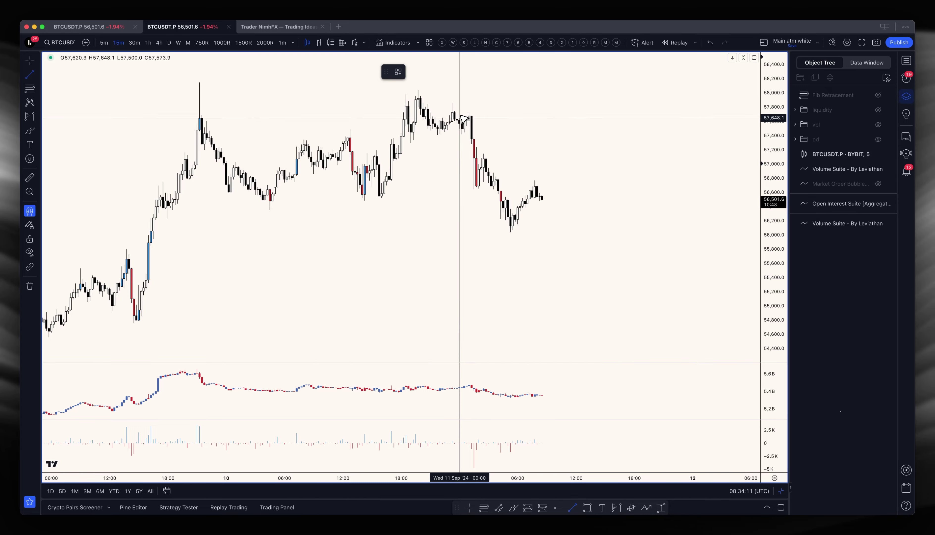
{"action": "left_click", "coordinate": [460, 120], "text": "super"}
{"action": "left_click", "coordinate": [513, 121], "text": "shift"}
{"action": "left_click", "coordinate": [530, 159]}
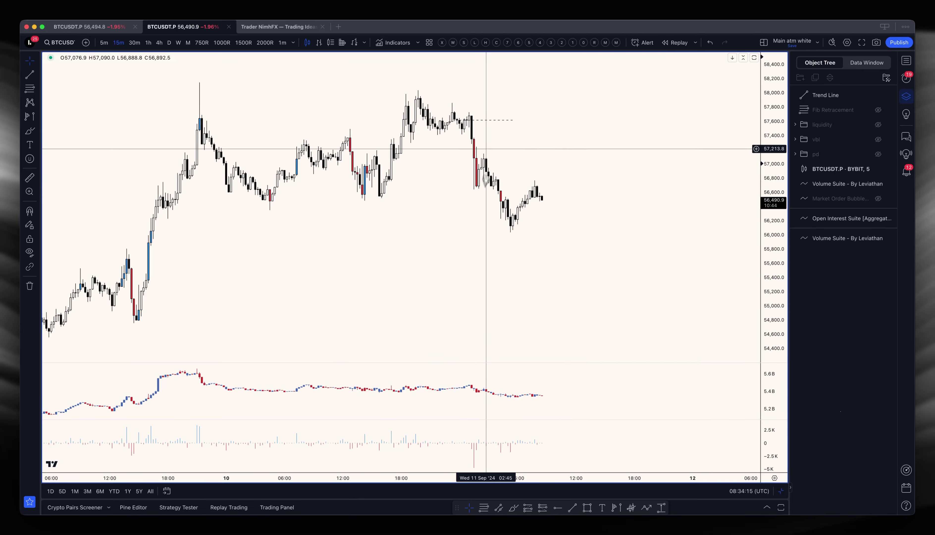
{"action": "scroll", "coordinate": [449, 138], "scroll_direction": "up", "scroll_amount": 5}
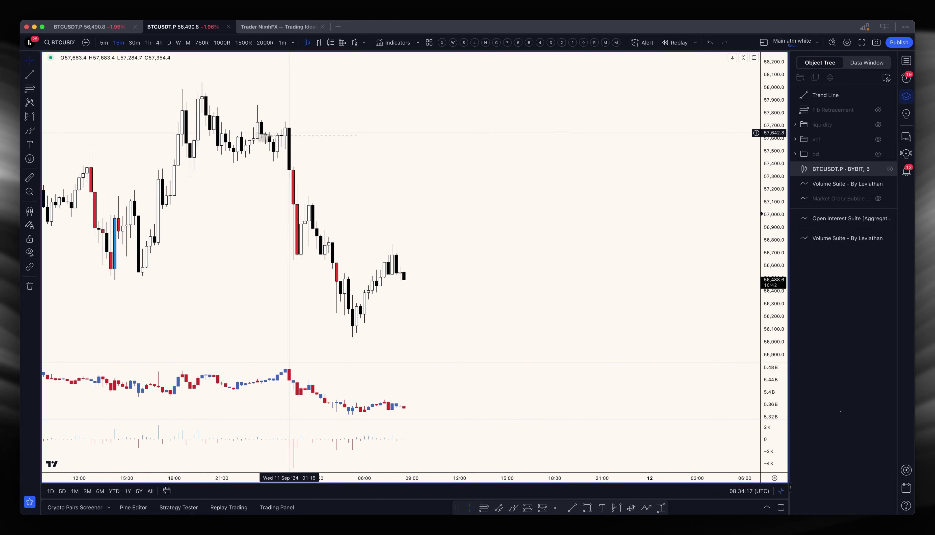
{"action": "scroll", "coordinate": [288, 130], "scroll_direction": "down", "scroll_amount": 5}
{"action": "scroll", "coordinate": [172, 114], "scroll_direction": "down", "scroll_amount": 3}
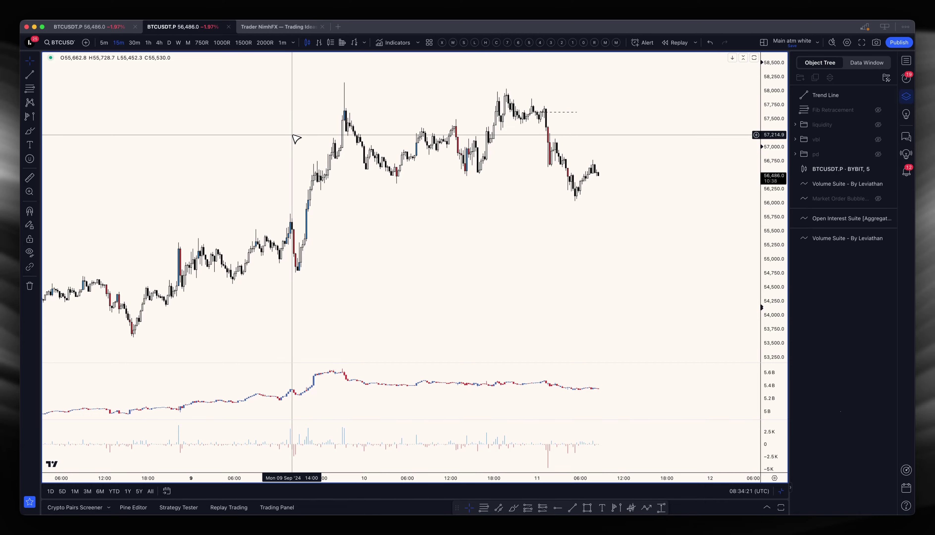
{"action": "scroll", "coordinate": [408, 119], "scroll_direction": "up", "scroll_amount": 3}
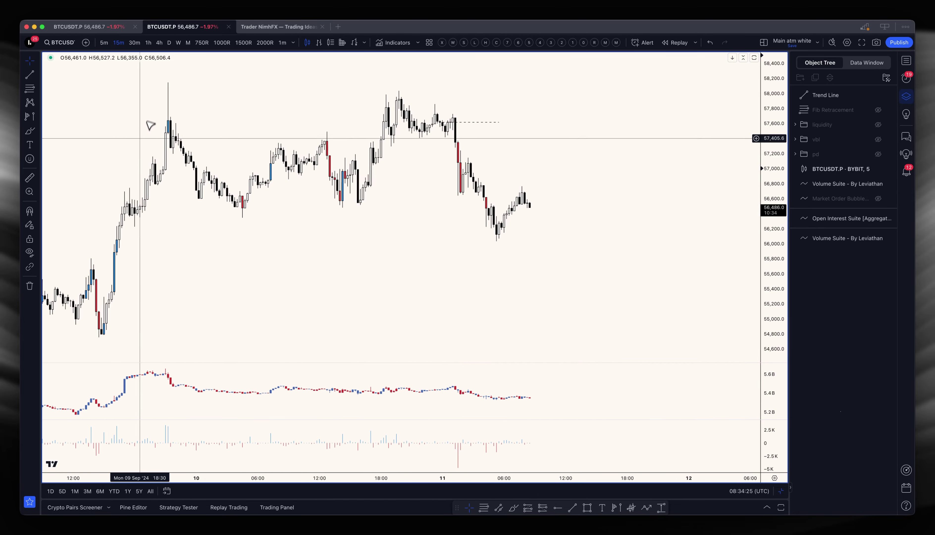
{"action": "left_click", "coordinate": [443, 122]}
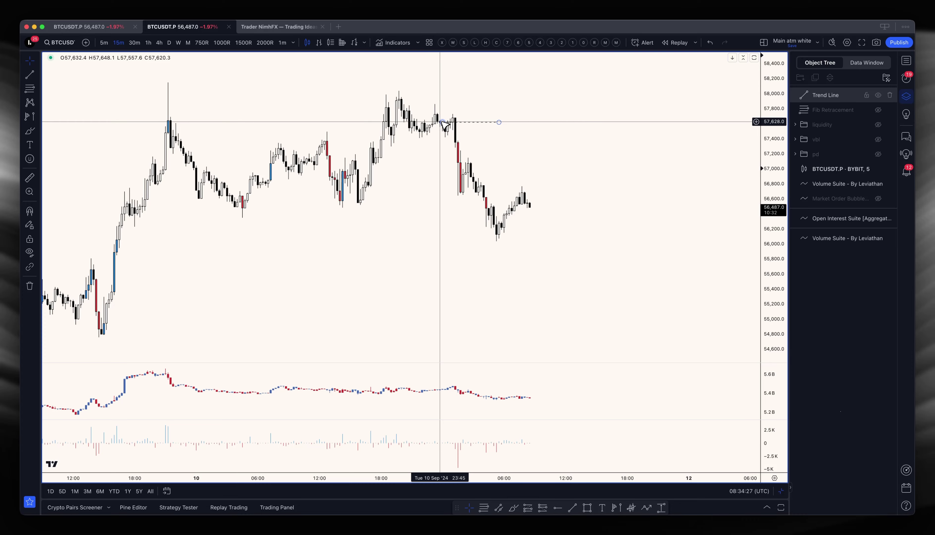
{"action": "left_click", "coordinate": [445, 128]}
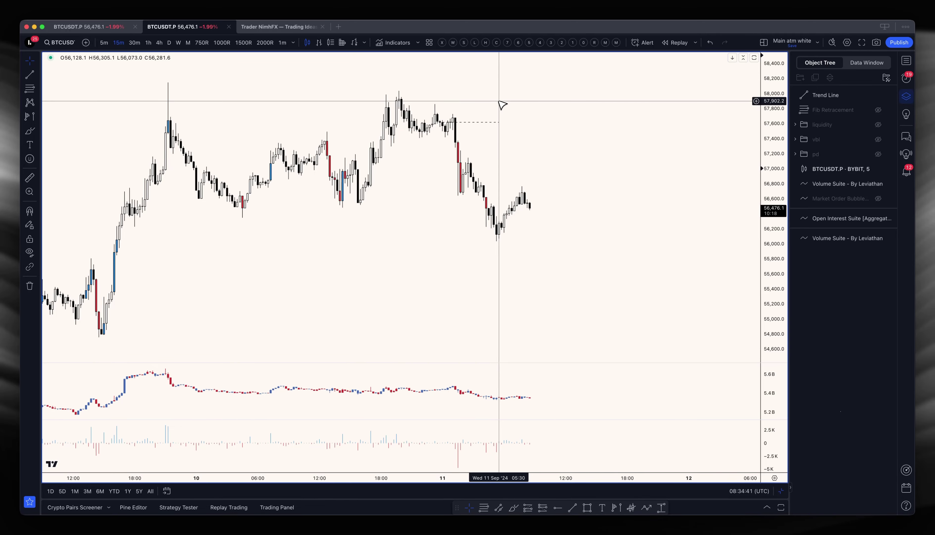
Mark the swing highs and lows of the 11 September decline and rebound with six short horizontal brush arrows.
{"action": "scroll", "coordinate": [496, 120], "scroll_direction": "up", "scroll_amount": 5}
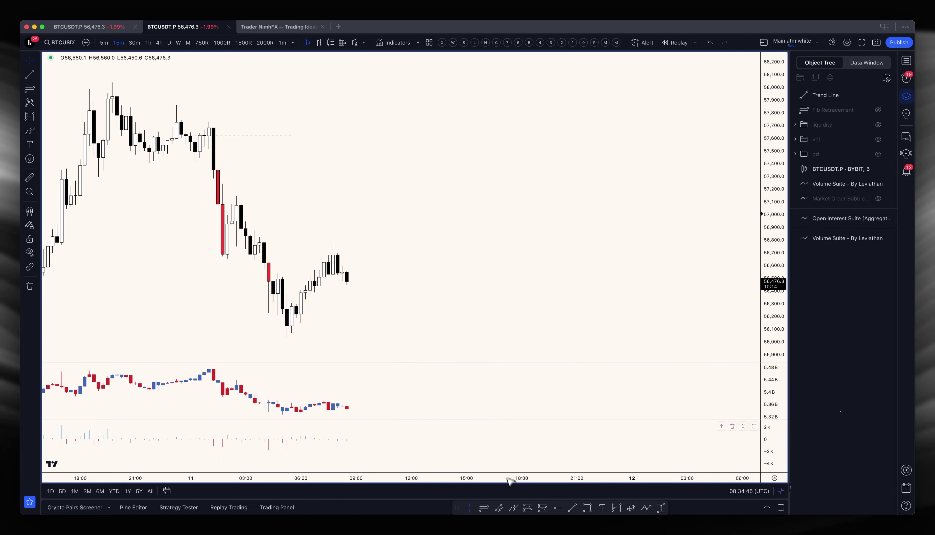
{"action": "left_click", "coordinate": [515, 507]}
{"action": "left_click_drag", "start_coordinate": [179, 163], "coordinate": [213, 163]}
{"action": "left_click_drag", "start_coordinate": [201, 109], "coordinate": [241, 110]}
{"action": "left_click_drag", "start_coordinate": [198, 278], "coordinate": [241, 280]}
{"action": "left_click_drag", "start_coordinate": [237, 187], "coordinate": [287, 183]}
{"action": "left_click_drag", "start_coordinate": [274, 344], "coordinate": [311, 342]}
{"action": "left_click_drag", "start_coordinate": [321, 239], "coordinate": [370, 238]}
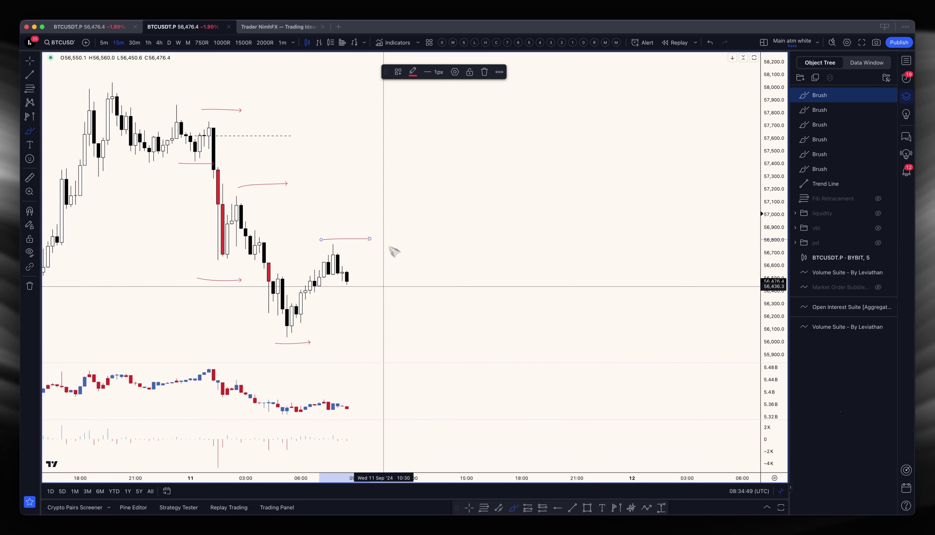
Undo the six brush arrows on the 15m chart and leave the Brush tool.
{"action": "key", "text": "super+z"}
{"action": "key", "text": "super+z"}
{"action": "key", "text": "super+z"}
{"action": "key", "text": "super+z"}
{"action": "key", "text": "super+z"}
{"action": "key", "text": "super+z"}
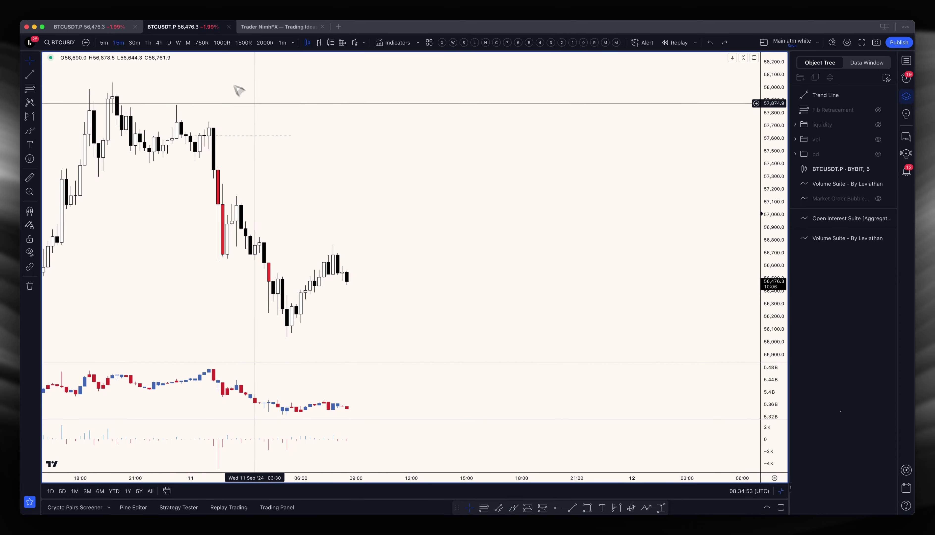
{"action": "key", "text": "Escape"}
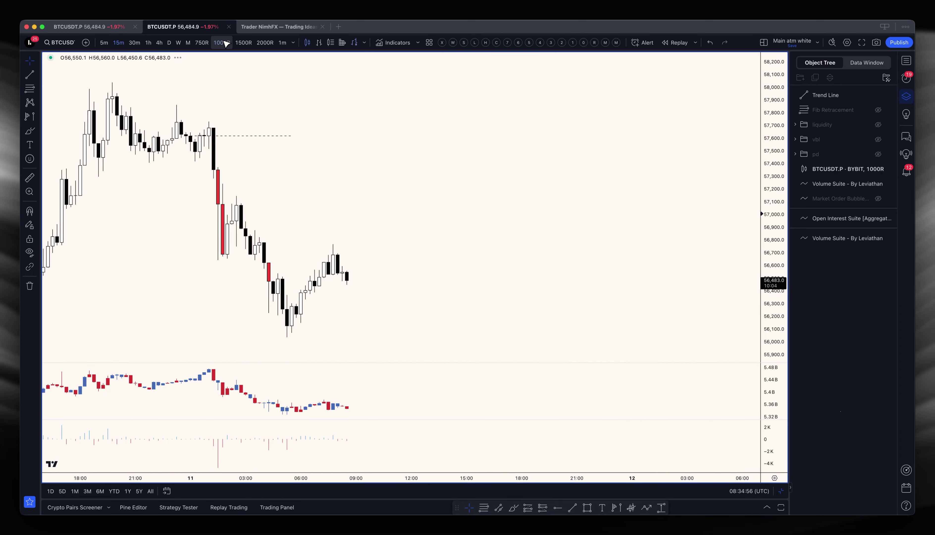
View the price action on the 1000R and 1500R intervals, and look through the available chart types including Range.
{"action": "left_click", "coordinate": [221, 43]}
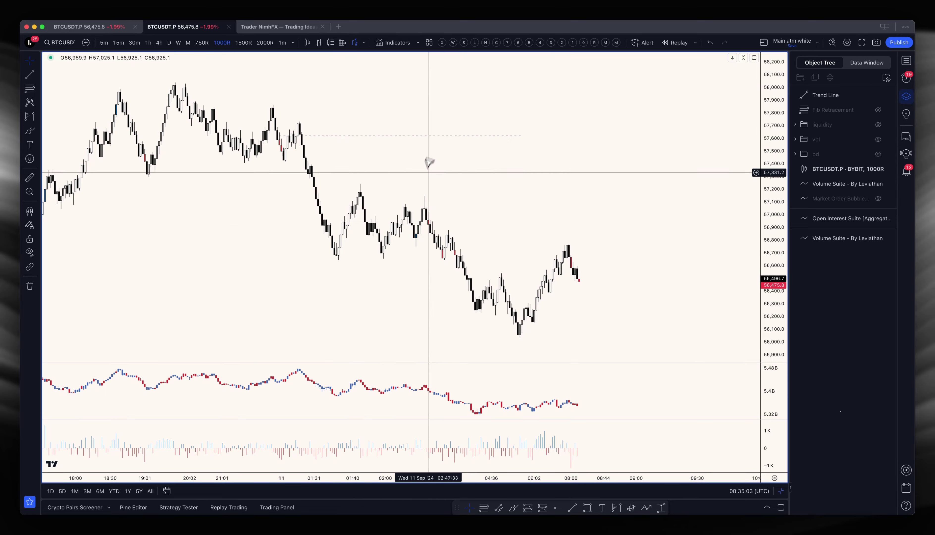
{"action": "left_click", "coordinate": [243, 42]}
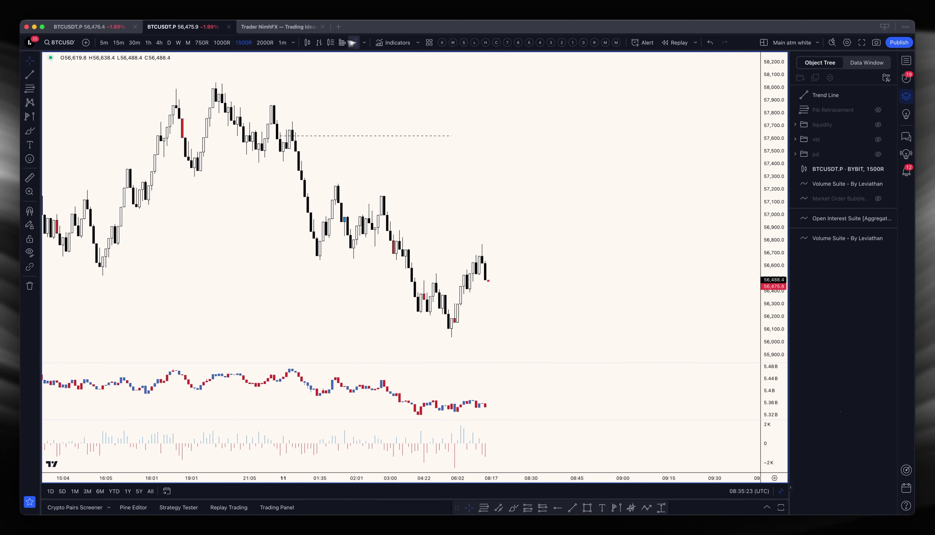
{"action": "left_click", "coordinate": [364, 43]}
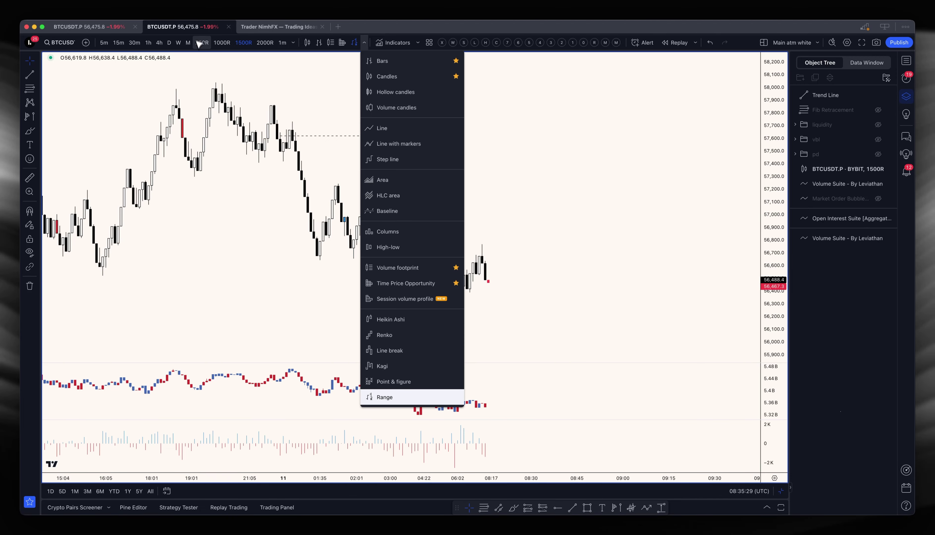
{"action": "left_click", "coordinate": [295, 101]}
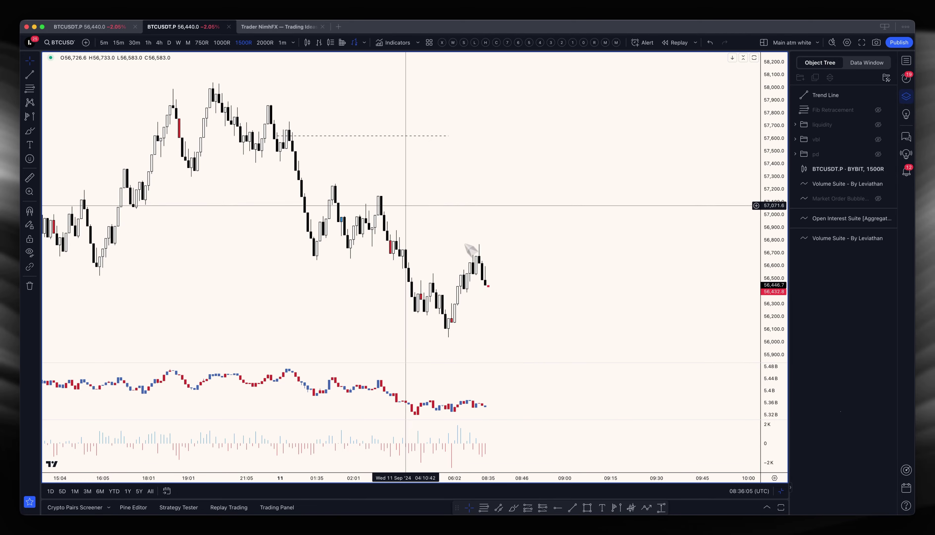
Switch the chart to the 1000R interval and mark successive swing highs and lows of the decline with short brush arrows.
{"action": "left_click", "coordinate": [221, 43]}
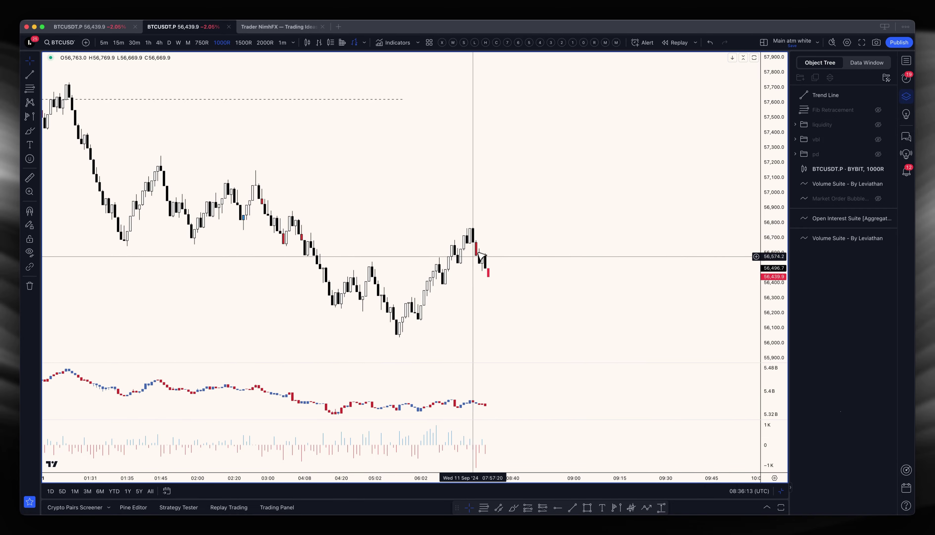
{"action": "scroll", "coordinate": [389, 260], "scroll_direction": "down", "scroll_amount": 3}
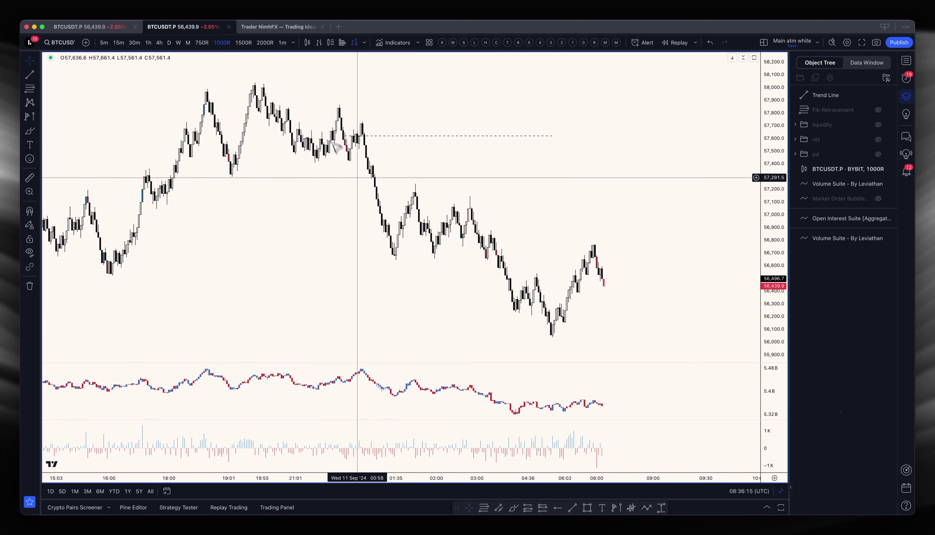
{"action": "left_click", "coordinate": [513, 507]}
{"action": "left_click_drag", "start_coordinate": [342, 164], "coordinate": [372, 168]}
{"action": "left_click_drag", "start_coordinate": [347, 104], "coordinate": [373, 107]}
{"action": "left_click_drag", "start_coordinate": [377, 273], "coordinate": [413, 271]}
{"action": "left_click_drag", "start_coordinate": [401, 184], "coordinate": [447, 183]}
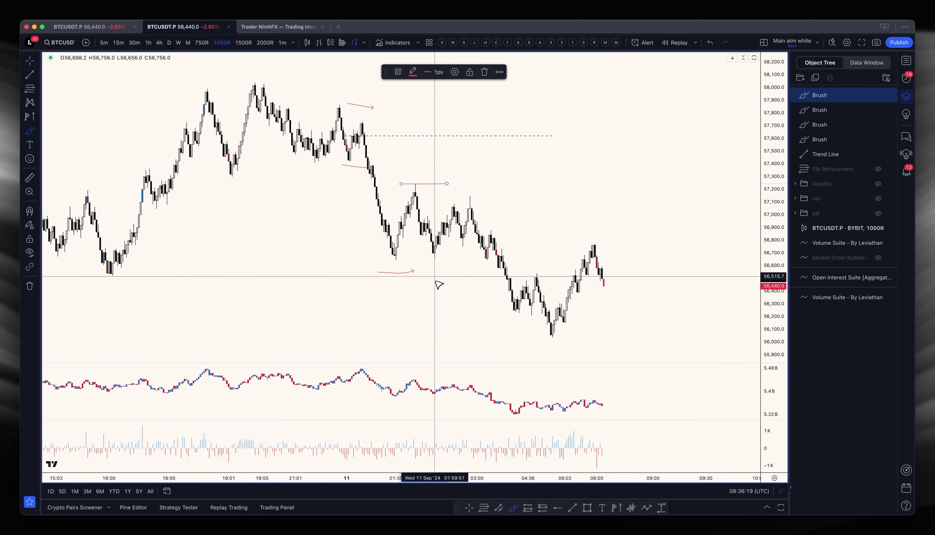
{"action": "left_click_drag", "start_coordinate": [436, 274], "coordinate": [447, 273]}
{"action": "left_click_drag", "start_coordinate": [465, 195], "coordinate": [485, 193]}
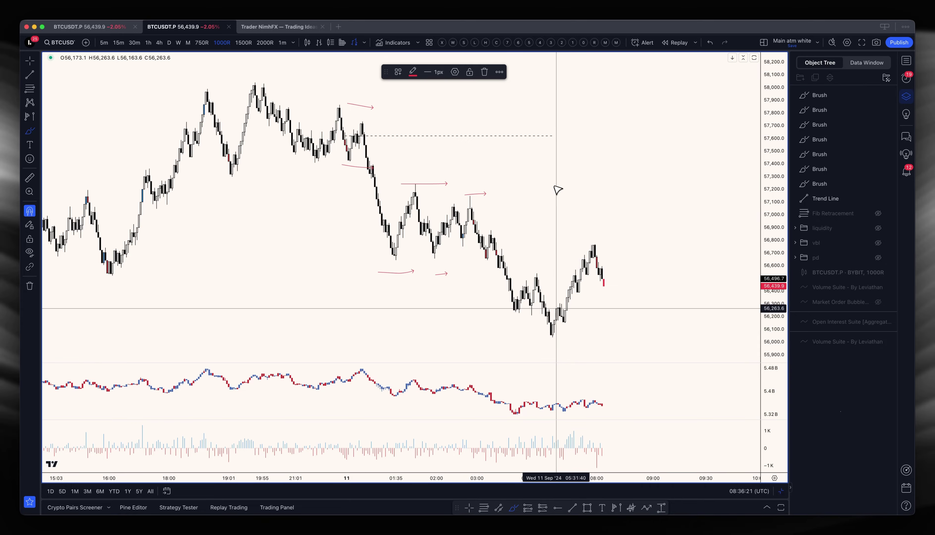
Undo the brush arrows marking the decline's swing highs and lows on the 1000R chart.
{"action": "key", "text": "super+z"}
{"action": "key", "text": "super+z"}
{"action": "key", "text": "super+z"}
{"action": "key", "text": "super+z"}
{"action": "key", "text": "super+z"}
{"action": "key", "text": "super+z"}
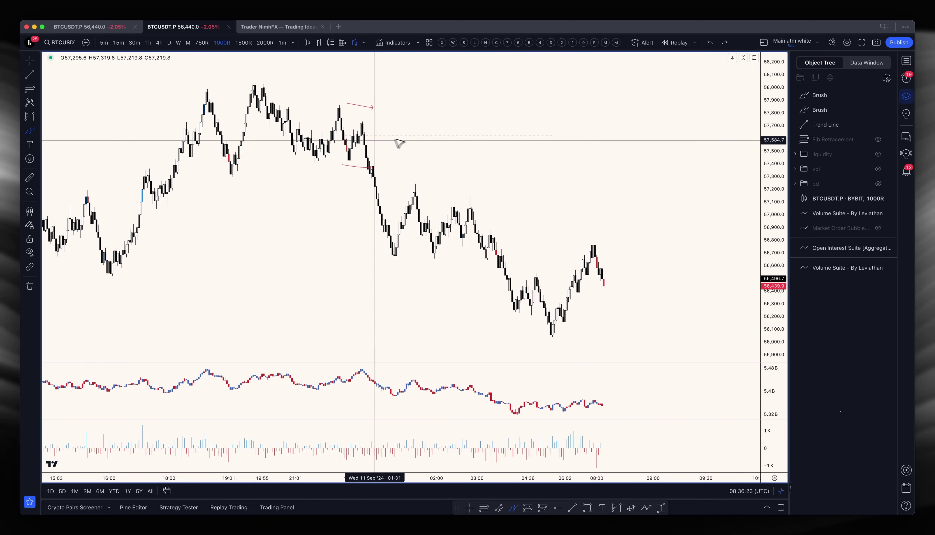
View the price action on the 30m interval and return the chart to the 1000R interval.
{"action": "left_click", "coordinate": [134, 42]}
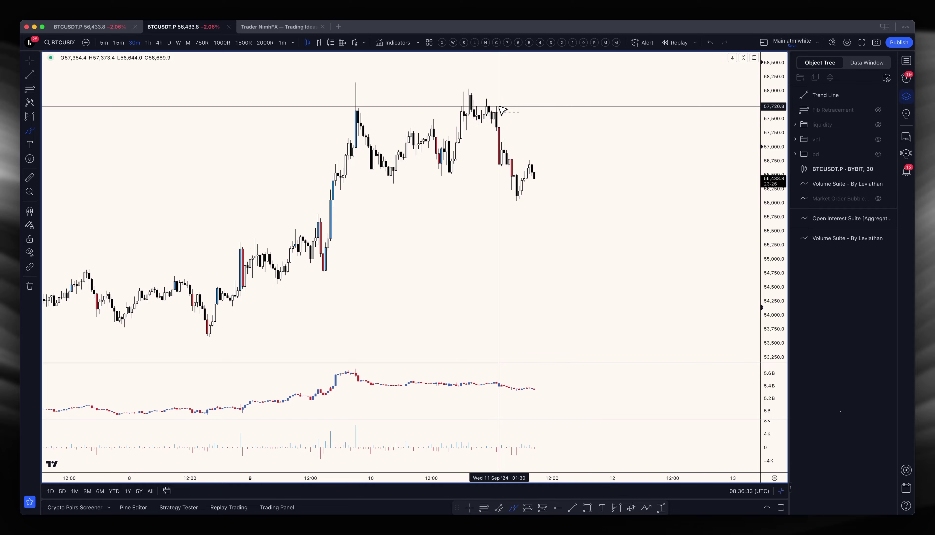
{"action": "scroll", "coordinate": [411, 194], "scroll_direction": "down", "scroll_amount": 3}
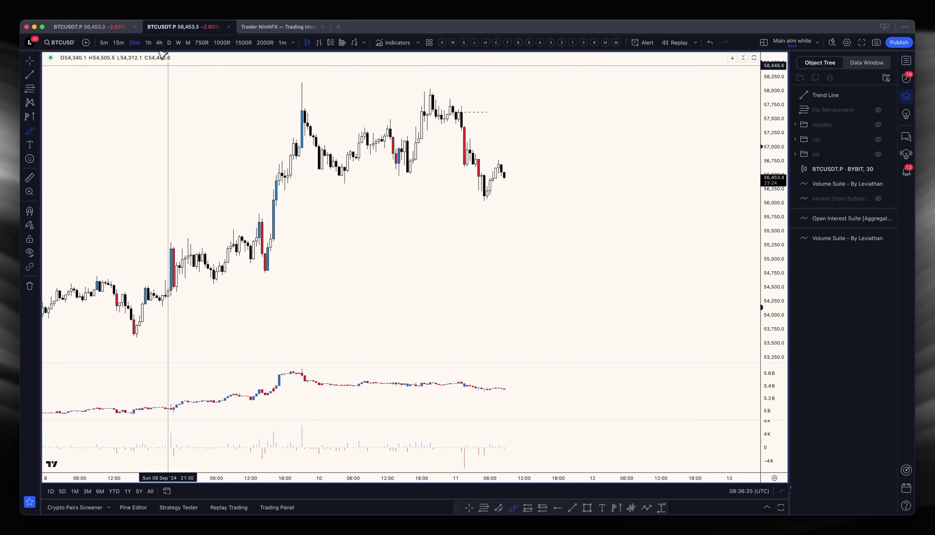
{"action": "left_click", "coordinate": [244, 42]}
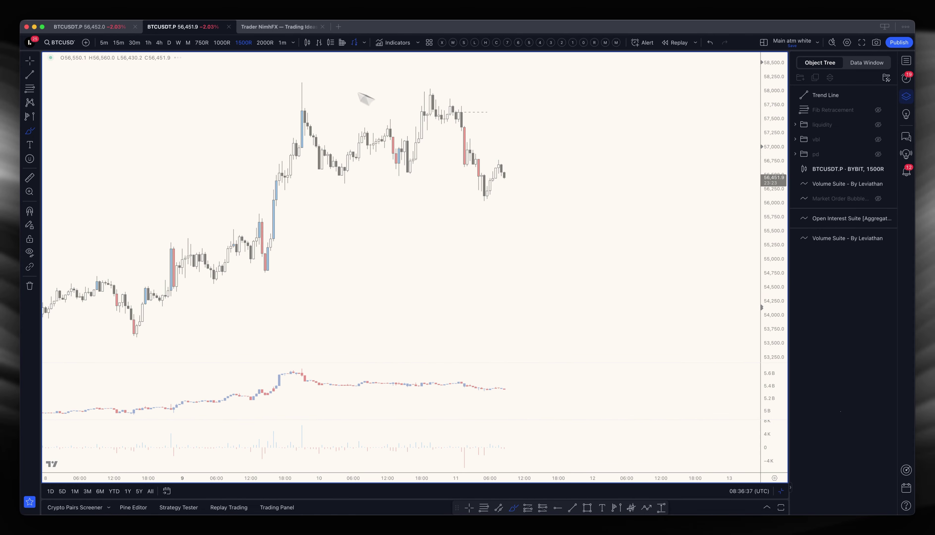
{"action": "left_click", "coordinate": [222, 43]}
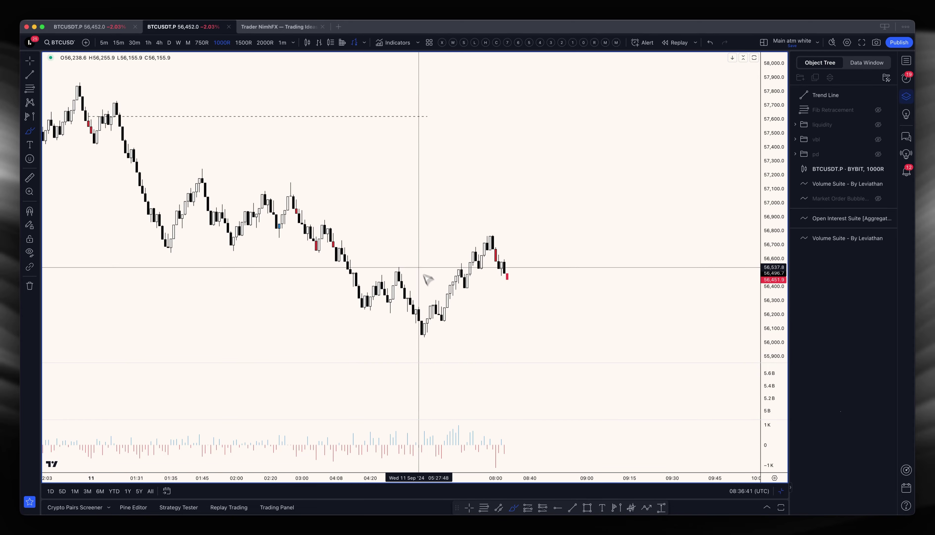
Mark the last swing high before the session low, the low itself and the rebound high with three brush arrows.
{"action": "left_click_drag", "start_coordinate": [419, 216], "coordinate": [371, 217]}
{"action": "key", "text": "super+z"}
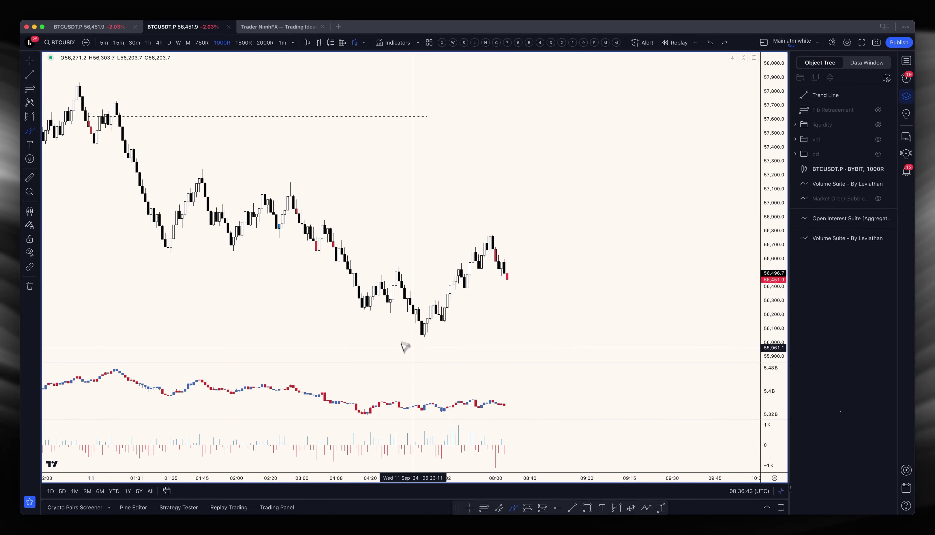
{"action": "left_click_drag", "start_coordinate": [387, 258], "coordinate": [425, 264]}
{"action": "left_click_drag", "start_coordinate": [409, 344], "coordinate": [448, 346]}
{"action": "left_click_drag", "start_coordinate": [466, 232], "coordinate": [512, 228]}
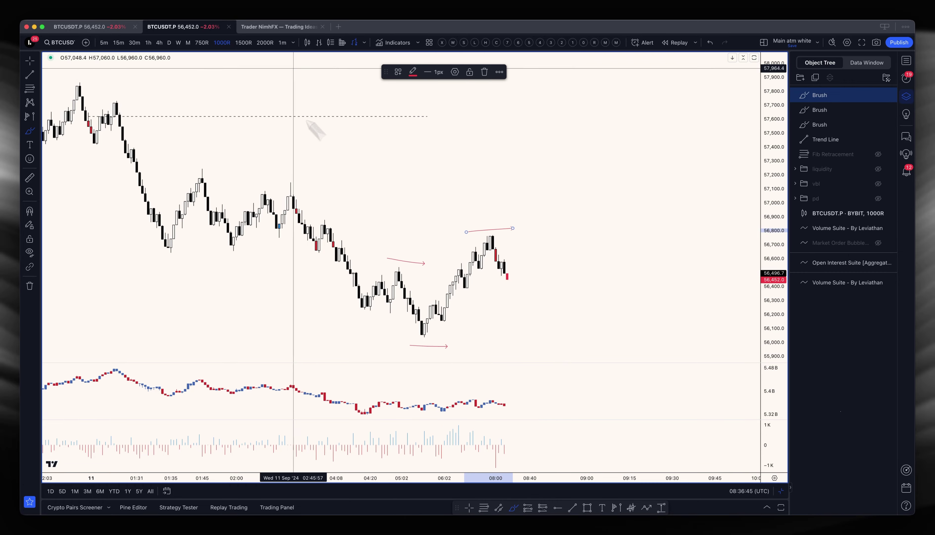
Undo the three brush arrows around the session low and rebound high.
{"action": "key", "text": "super+z"}
{"action": "key", "text": "super+z"}
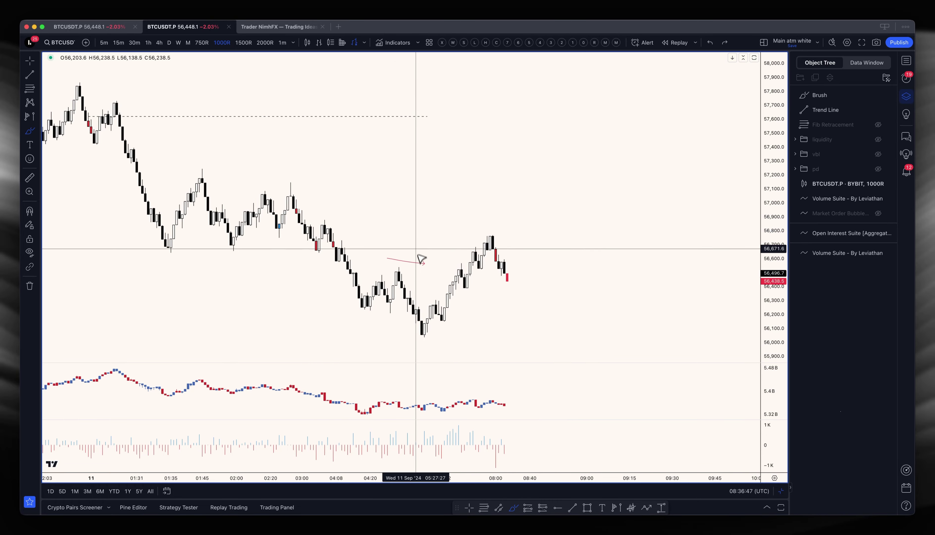
{"action": "key", "text": "super+z"}
Redraw three flat brush arrows at the last lower high, beneath the session low and above the rebound high.
{"action": "left_click_drag", "start_coordinate": [378, 268], "coordinate": [445, 268]}
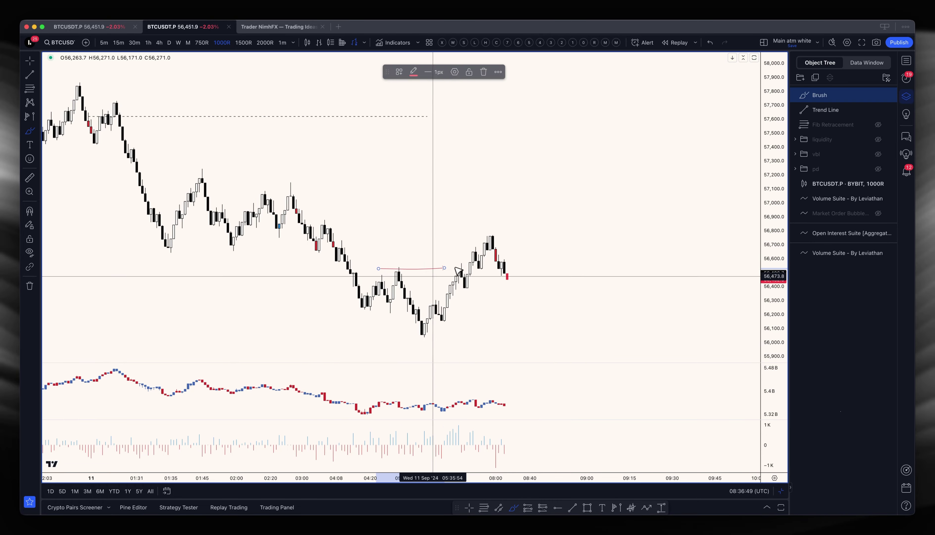
{"action": "left_click_drag", "start_coordinate": [401, 343], "coordinate": [458, 342]}
{"action": "left_click_drag", "start_coordinate": [460, 218], "coordinate": [504, 217]}
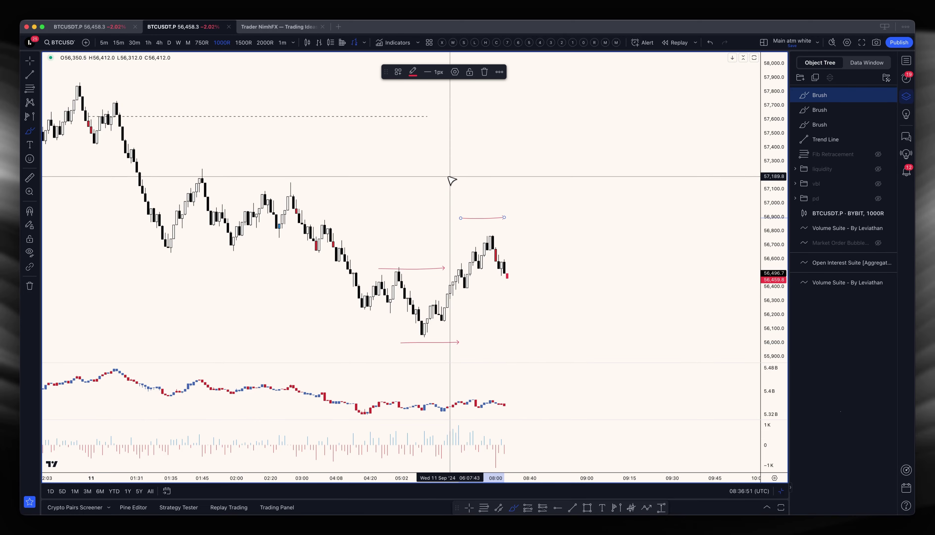
Undo the three redrawn flat brush arrows.
{"action": "key", "text": "super+z"}
{"action": "key", "text": "super+z"}
{"action": "key", "text": "super+z"}
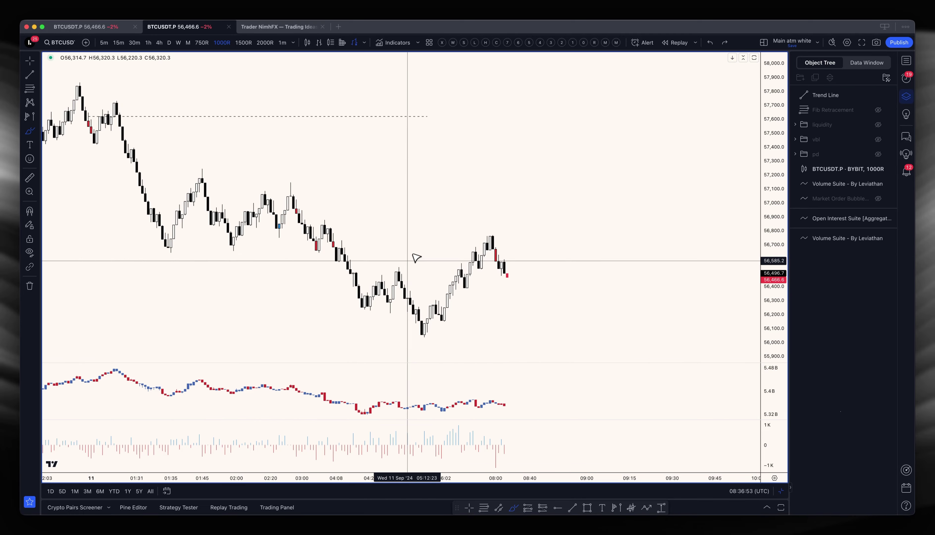
Circle the session low, mark the last lower high and rebound high with brush arrows, and sketch a pullback path from the rebound high.
{"action": "mouse_move", "coordinate": [408, 327]}
{"action": "left_mouse_down"}
{"action": "mouse_move", "coordinate": [419, 345]}
{"action": "mouse_move", "coordinate": [407, 327]}
{"action": "mouse_move", "coordinate": [415, 320]}
{"action": "left_mouse_up"}
{"action": "left_click_drag", "start_coordinate": [375, 269], "coordinate": [439, 269]}
{"action": "mouse_move", "coordinate": [443, 236]}
{"action": "left_mouse_down"}
{"action": "mouse_move", "coordinate": [515, 235]}
{"action": "mouse_move", "coordinate": [514, 283]}
{"action": "left_mouse_up"}
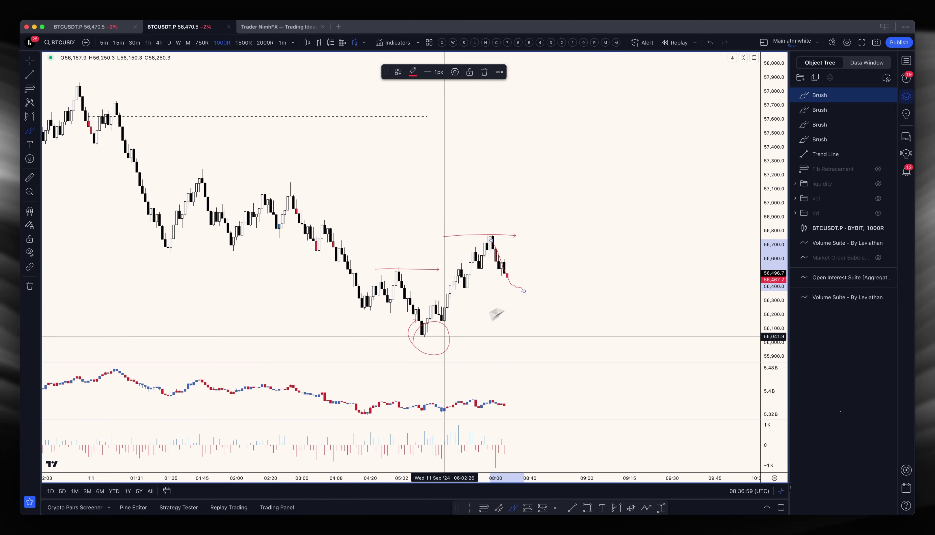
{"action": "left_click_drag", "start_coordinate": [428, 322], "coordinate": [430, 340]}
Undo the brush circle, both arrows and the pullback path around the session low.
{"action": "key", "text": "super+z"}
{"action": "key", "text": "ctrl+z"}
{"action": "key", "text": "ctrl+z"}
{"action": "key", "text": "ctrl+z"}
{"action": "key", "text": "ctrl+z"}
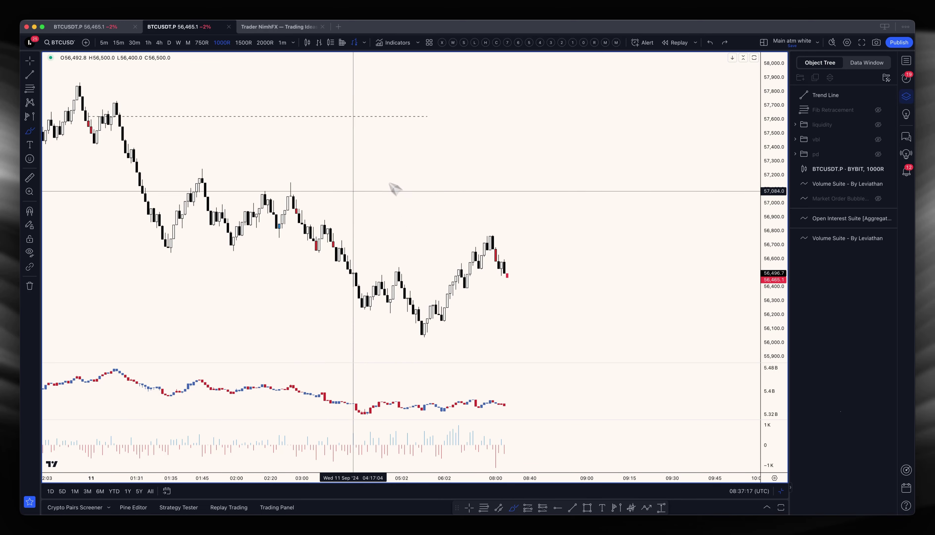
Switch to Exocharts to examine the TPO profile letters at the session low, and return to TradingView.
{"action": "key", "text": "super+Tab"}
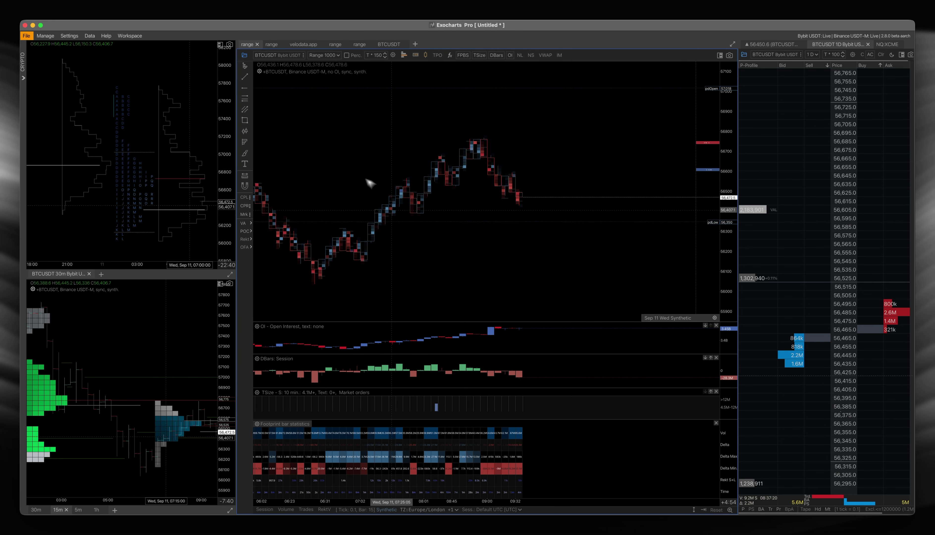
{"action": "left_click_drag", "start_coordinate": [99, 152], "coordinate": [76, 118]}
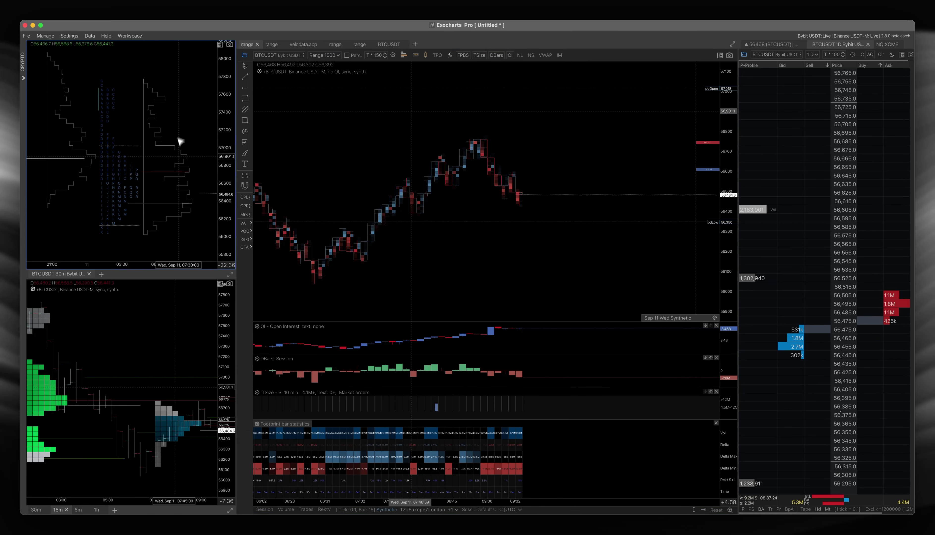
{"action": "scroll", "coordinate": [104, 235], "scroll_direction": "up", "scroll_amount": 5}
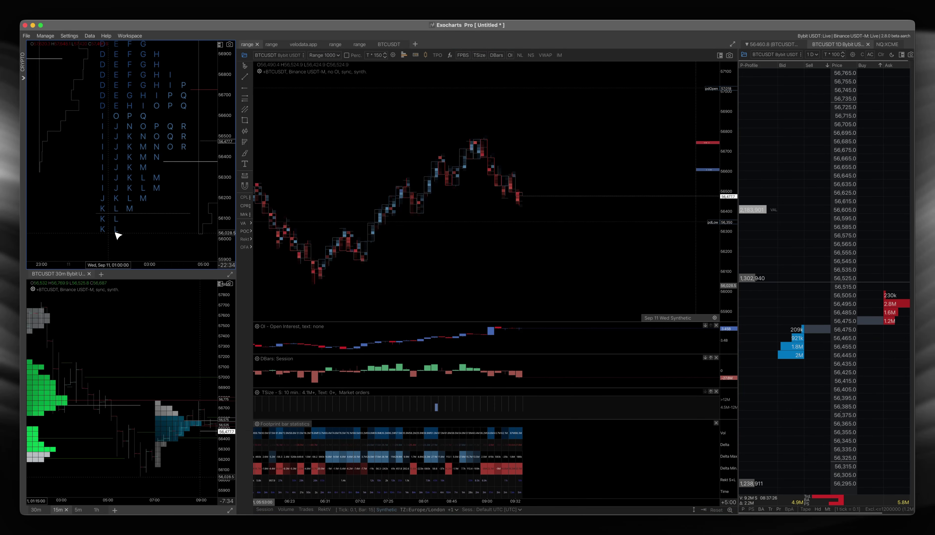
{"action": "left_click_drag", "start_coordinate": [117, 236], "coordinate": [100, 233]}
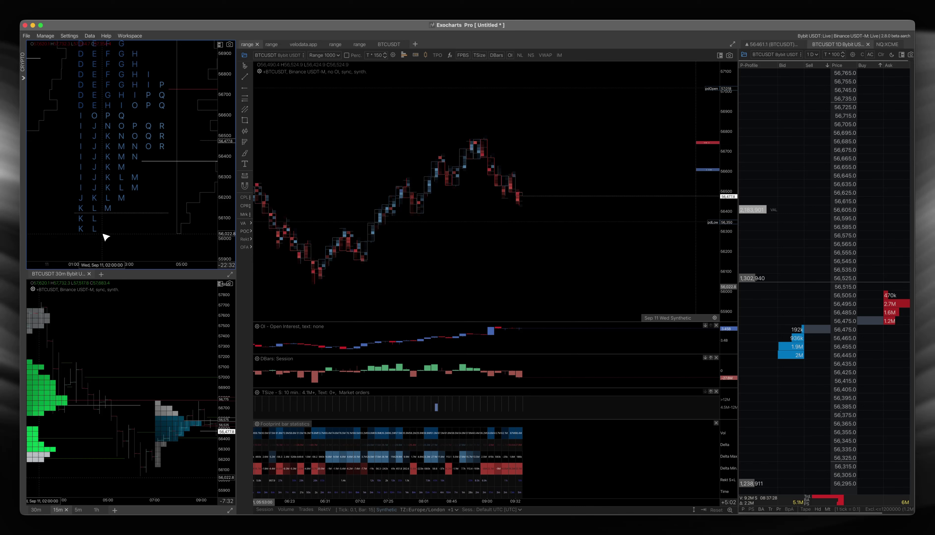
{"action": "scroll", "coordinate": [144, 466], "scroll_direction": "down", "scroll_amount": 2}
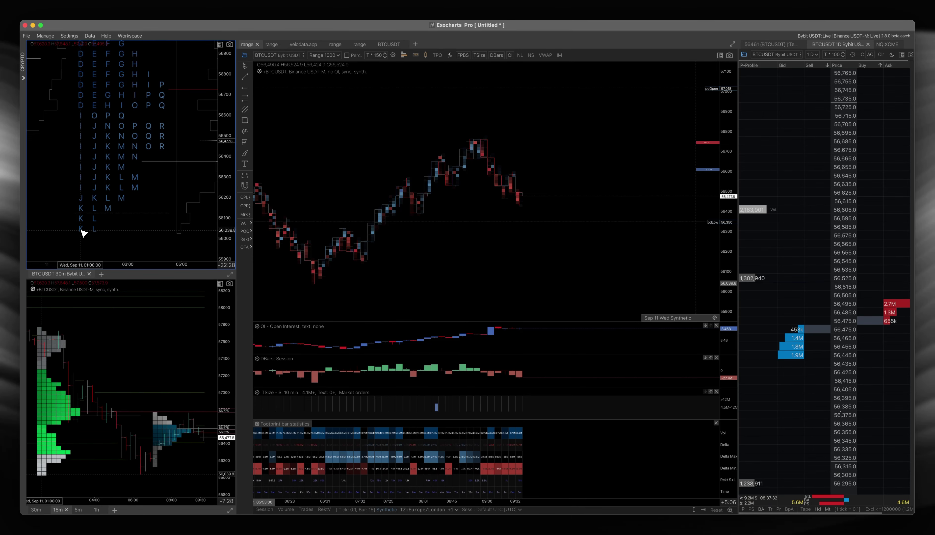
{"action": "scroll", "coordinate": [87, 233], "scroll_direction": "down", "scroll_amount": 3}
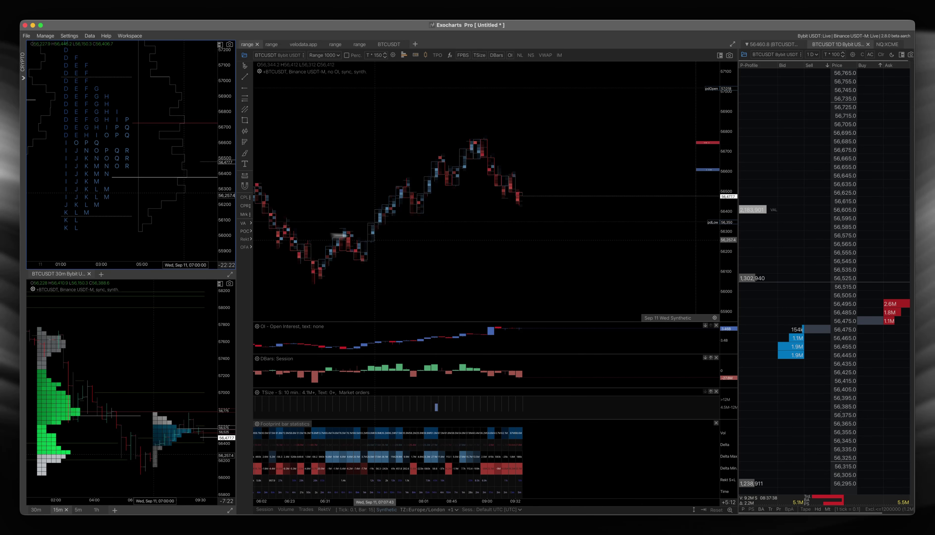
{"action": "key", "text": "super+Tab"}
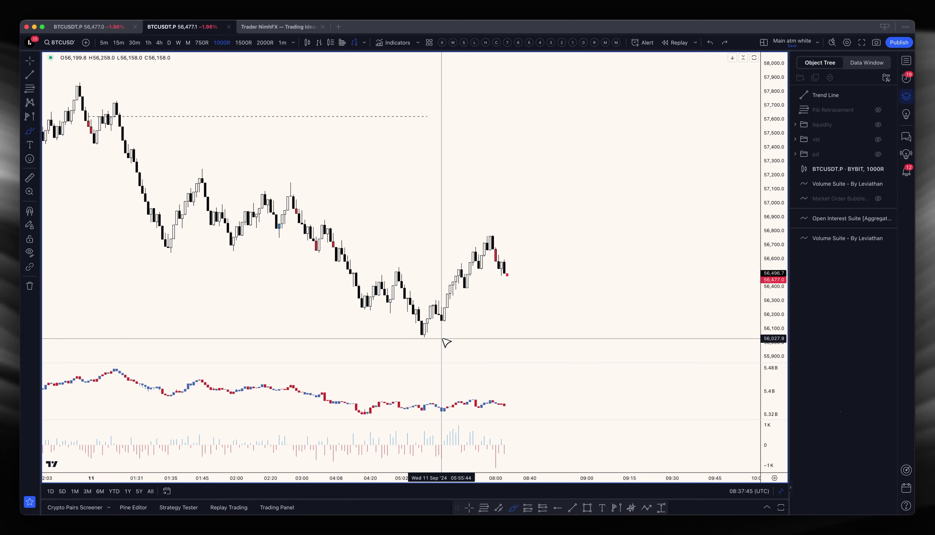
Place a horizontal ray beneath the session low and set its price coordinate to 56,000.
{"action": "scroll", "coordinate": [592, 178], "scroll_direction": "down", "scroll_amount": 1}
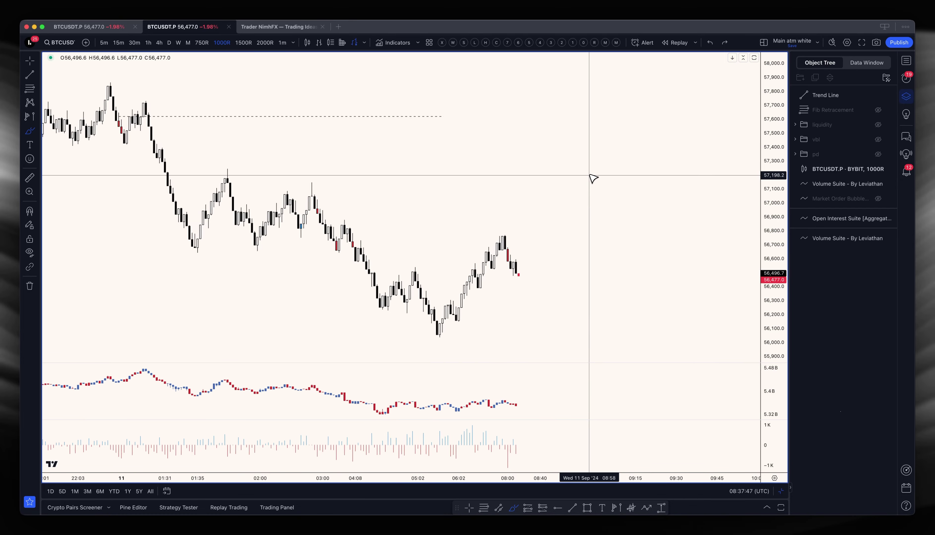
{"action": "scroll", "coordinate": [592, 177], "scroll_direction": "down", "scroll_amount": 1}
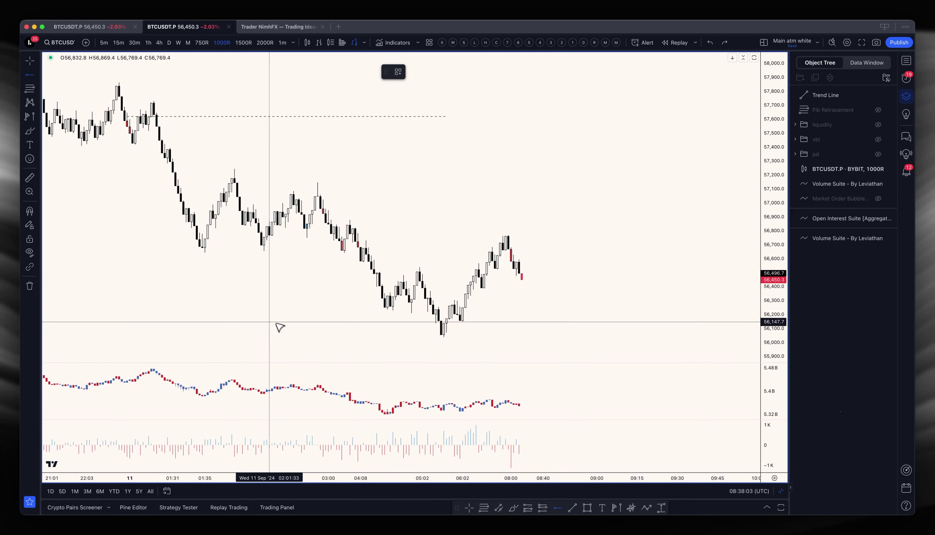
{"action": "left_click", "coordinate": [234, 334]}
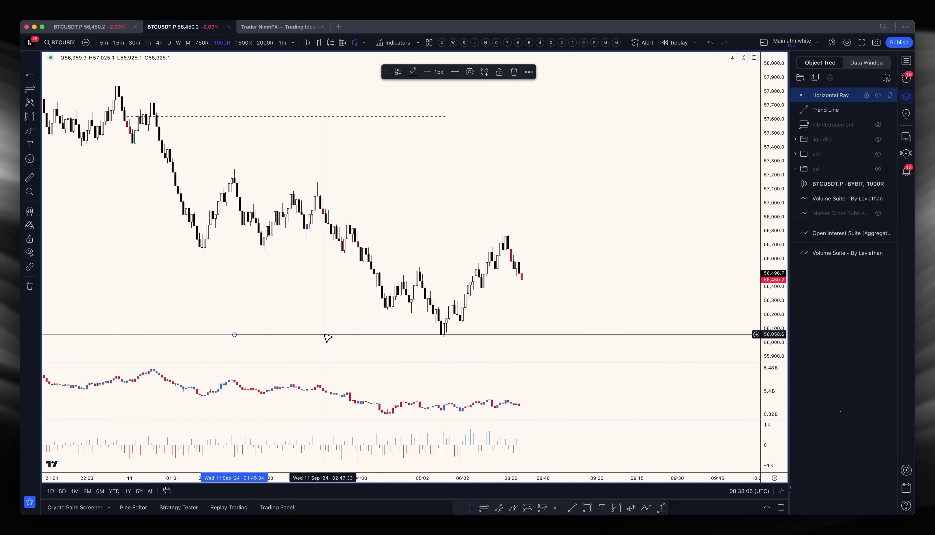
{"action": "left_click_drag", "start_coordinate": [323, 335], "coordinate": [303, 342]}
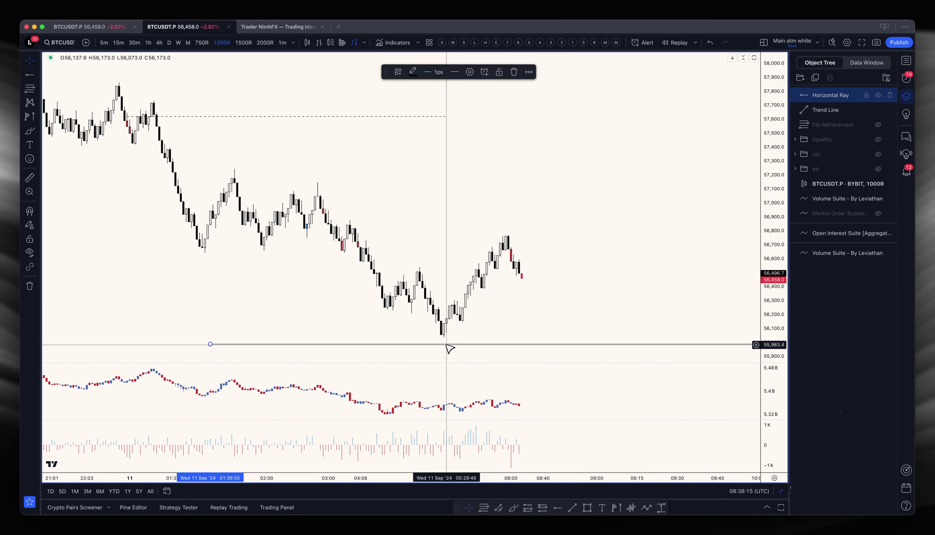
{"action": "left_click_drag", "start_coordinate": [446, 345], "coordinate": [446, 345]}
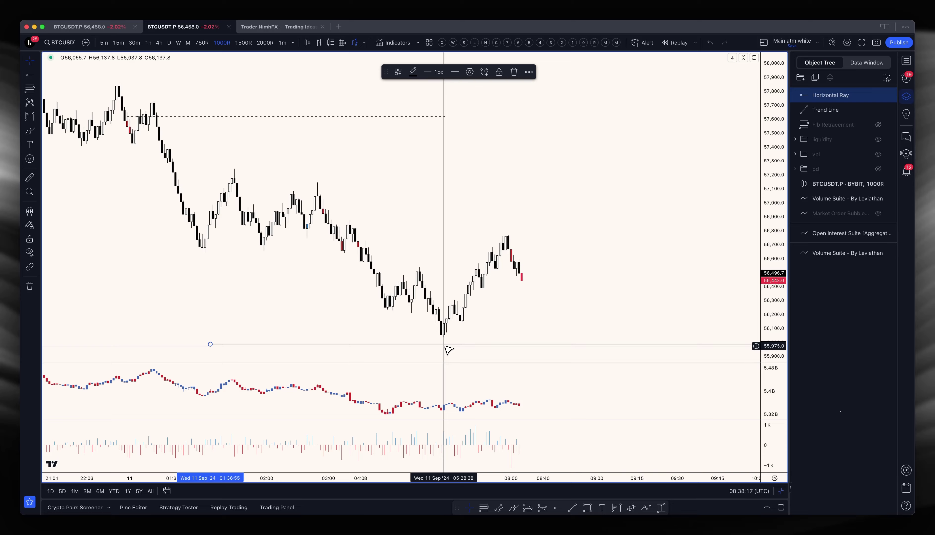
{"action": "double_click", "coordinate": [509, 344]}
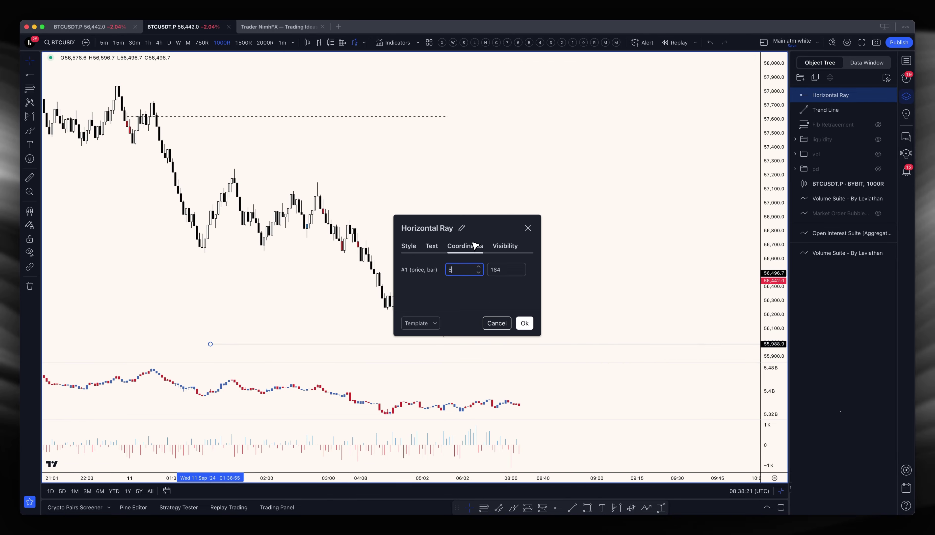
{"action": "key", "text": "Return"}
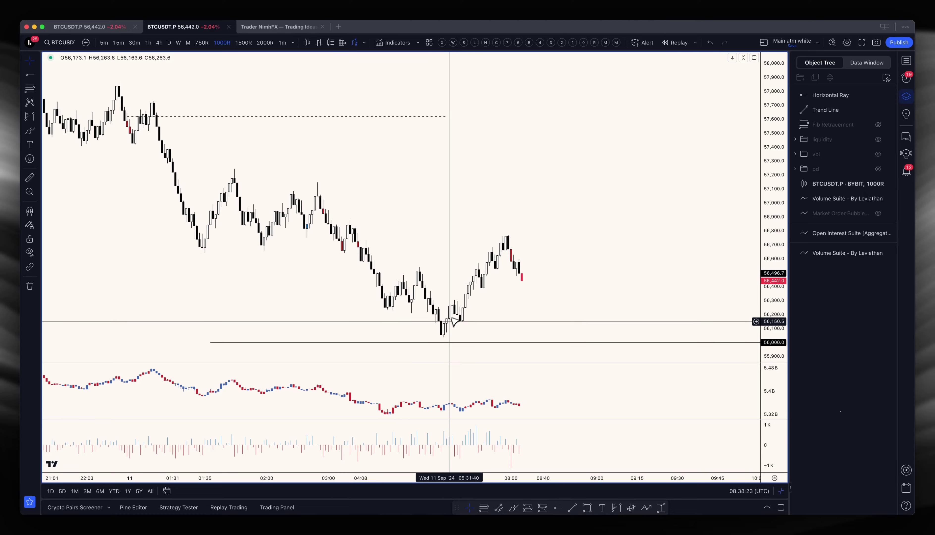
Mark the session low just above the 56,000 ray with a brush stroke and undo it.
{"action": "left_click", "coordinate": [513, 508]}
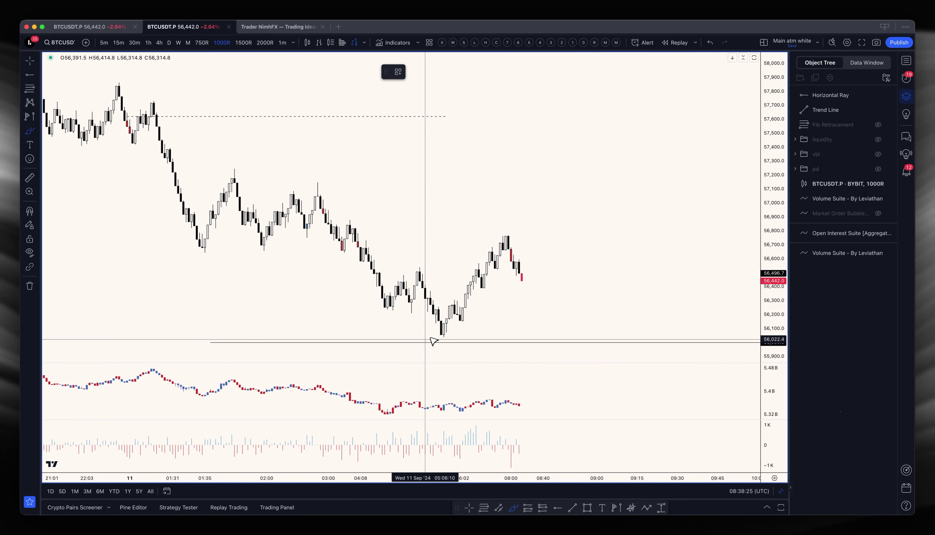
{"action": "mouse_move", "coordinate": [428, 340]}
{"action": "left_mouse_down"}
{"action": "mouse_move", "coordinate": [462, 337]}
{"action": "mouse_move", "coordinate": [432, 333]}
{"action": "mouse_move", "coordinate": [442, 334]}
{"action": "left_mouse_up"}
{"action": "key", "text": "super+z"}
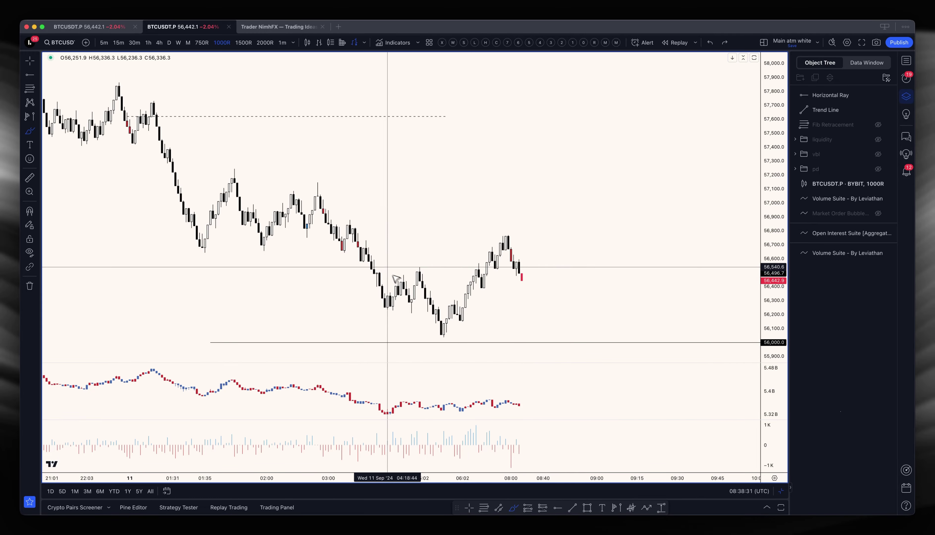
Draw brush arrows above the last lower high and along the 56,000 ray, plus a dip-and-bounce path from the rebound high.
{"action": "left_click_drag", "start_coordinate": [389, 266], "coordinate": [449, 262]}
{"action": "left_click_drag", "start_coordinate": [430, 342], "coordinate": [473, 341]}
{"action": "left_click_drag", "start_coordinate": [509, 237], "coordinate": [517, 253]}
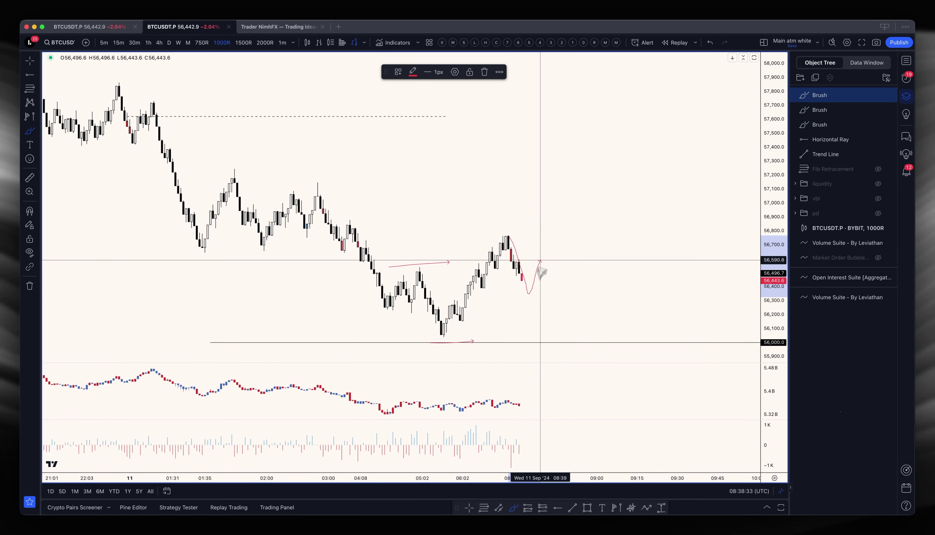
Undo the two brush arrows and the dip-and-bounce path.
{"action": "key", "text": "super+z"}
{"action": "key", "text": "super+z"}
{"action": "key", "text": "super+z"}
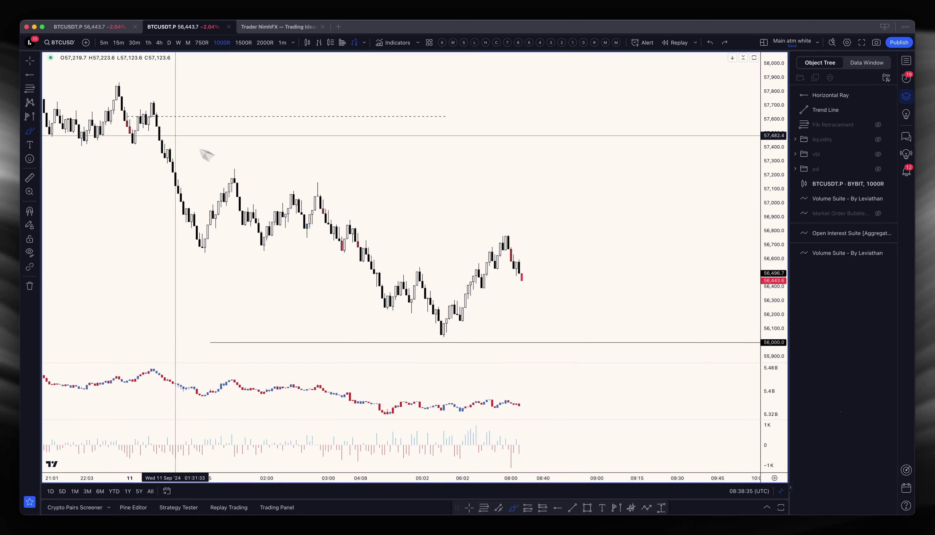
Brush temporary strokes over the downtrend, the lower high near 57,100 and the session low, undoing each one.
{"action": "mouse_move", "coordinate": [124, 108]}
{"action": "left_mouse_down"}
{"action": "mouse_move", "coordinate": [156, 92]}
{"action": "mouse_move", "coordinate": [220, 210]}
{"action": "mouse_move", "coordinate": [291, 198]}
{"action": "mouse_move", "coordinate": [318, 182]}
{"action": "mouse_move", "coordinate": [444, 191]}
{"action": "left_mouse_up"}
{"action": "key", "text": "super+z"}
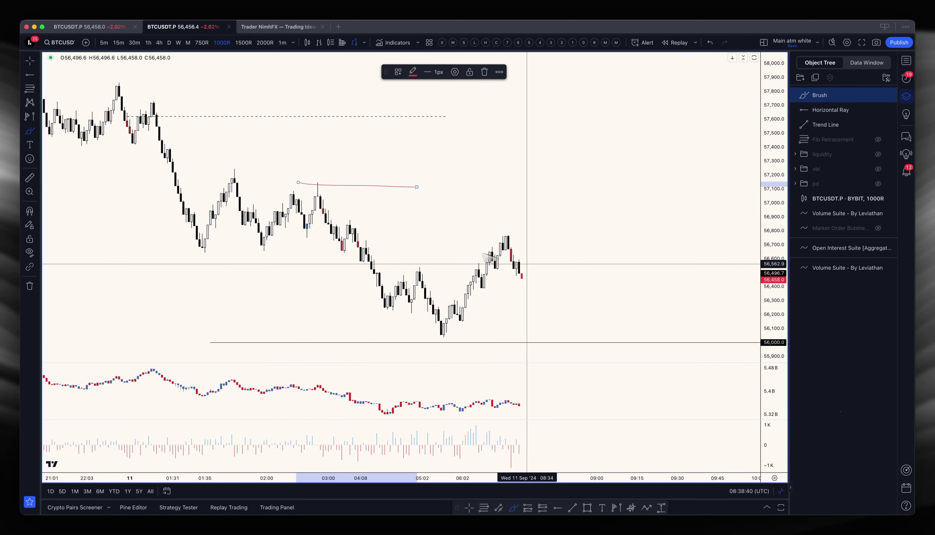
{"action": "key", "text": "super+z"}
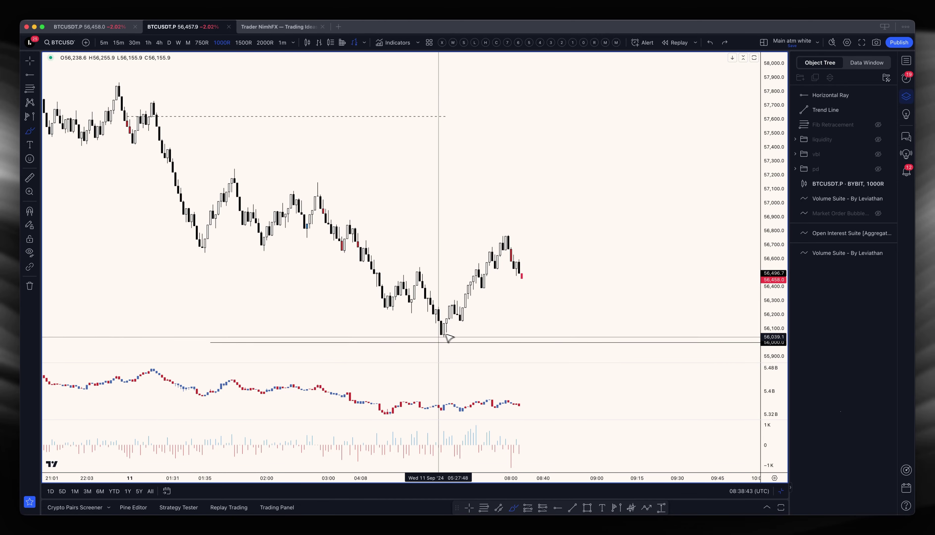
{"action": "left_click_drag", "start_coordinate": [445, 330], "coordinate": [456, 319]}
{"action": "key", "text": "super+z"}
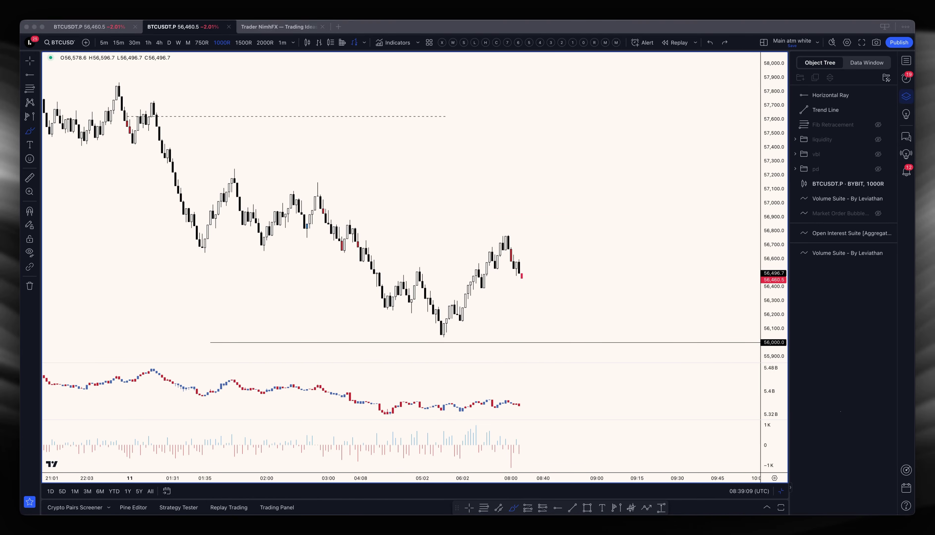
Remove the stray brush dot, the 56,000 horizontal ray and the dashed trend line from the chart.
{"action": "left_click", "coordinate": [423, 199]}
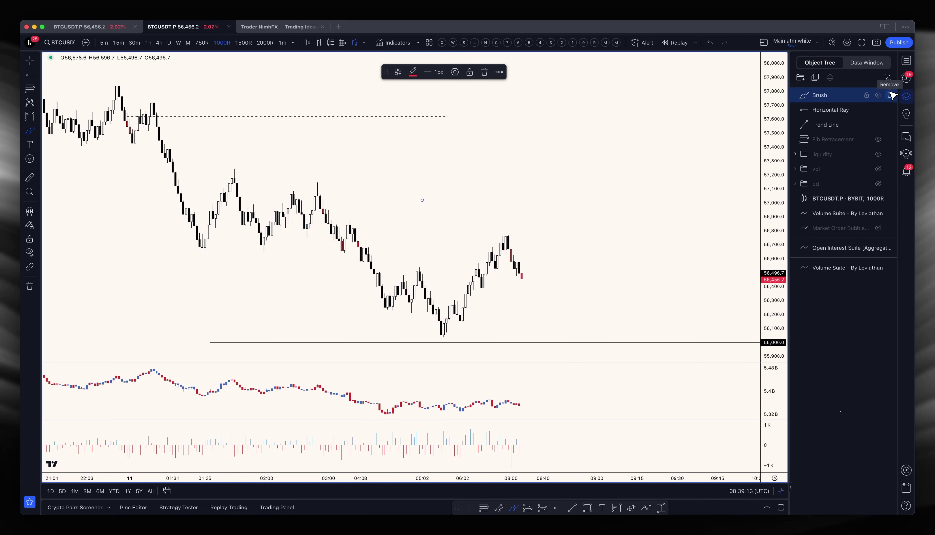
{"action": "left_click", "coordinate": [890, 95]}
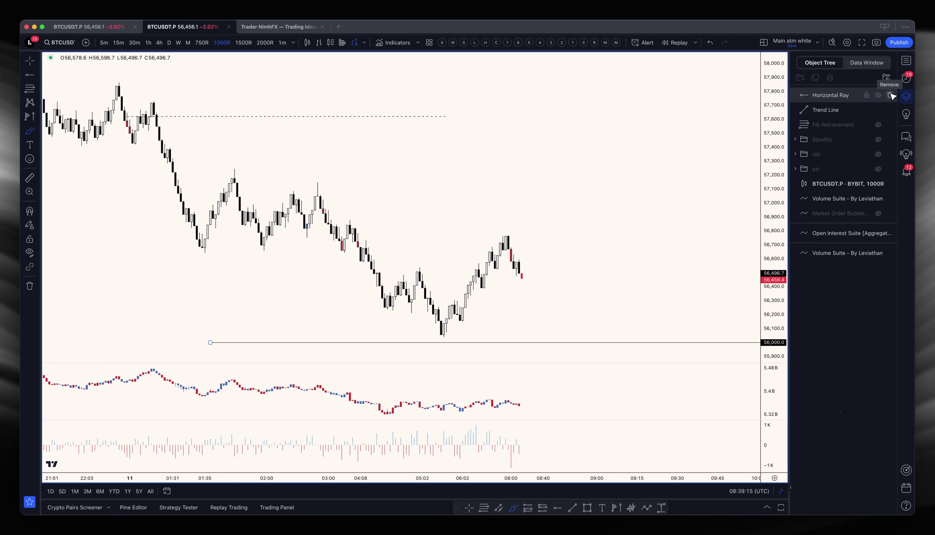
{"action": "left_click", "coordinate": [890, 96]}
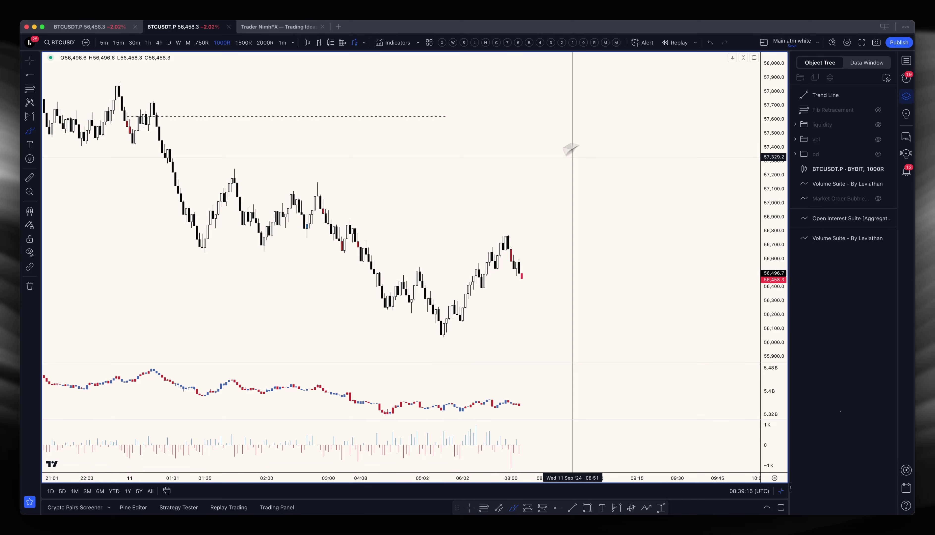
{"action": "left_click", "coordinate": [890, 95]}
{"action": "left_click", "coordinate": [891, 96]}
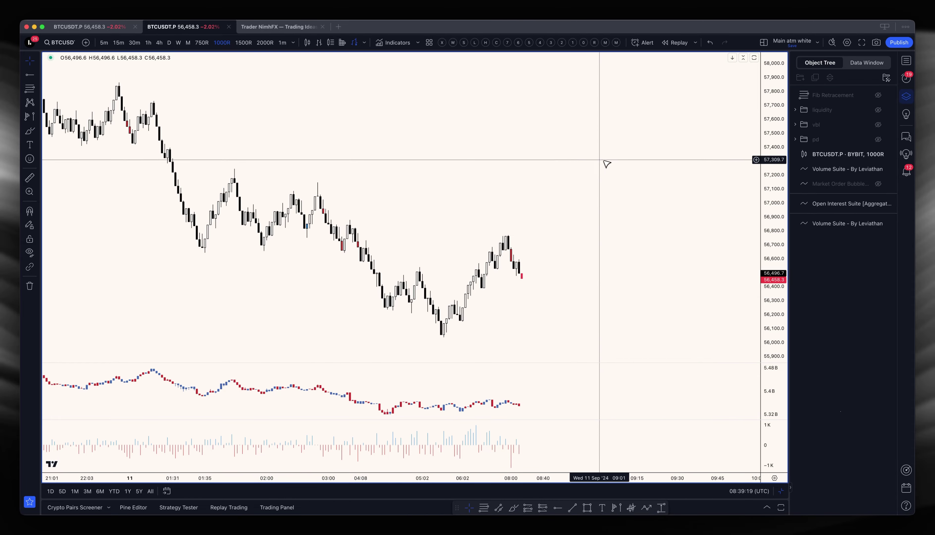
Switch the chart to the 15-minute timeframe and reload the Open Interest Suite by hiding and reshowing it.
{"action": "left_click", "coordinate": [119, 43]}
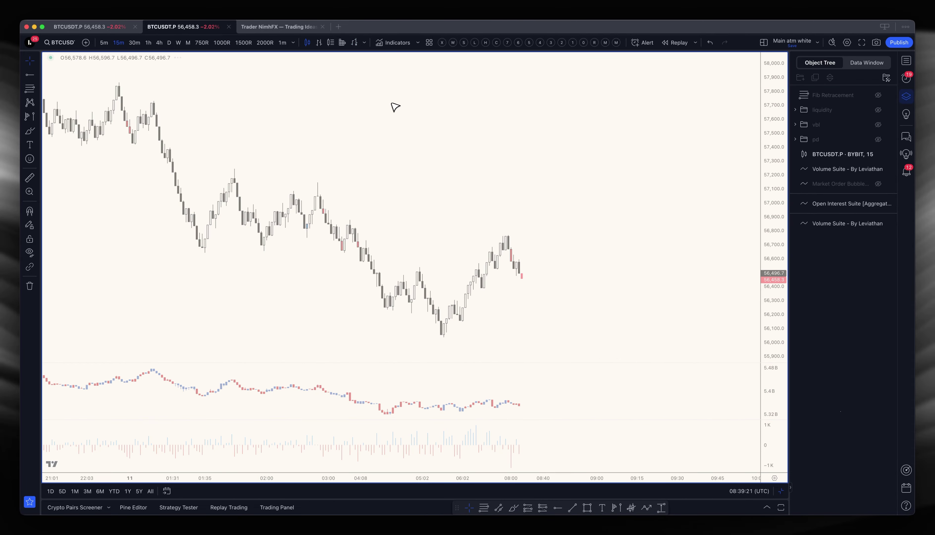
{"action": "scroll", "coordinate": [514, 110], "scroll_direction": "down", "scroll_amount": 3}
{"action": "left_click_drag", "start_coordinate": [582, 199], "coordinate": [473, 200]}
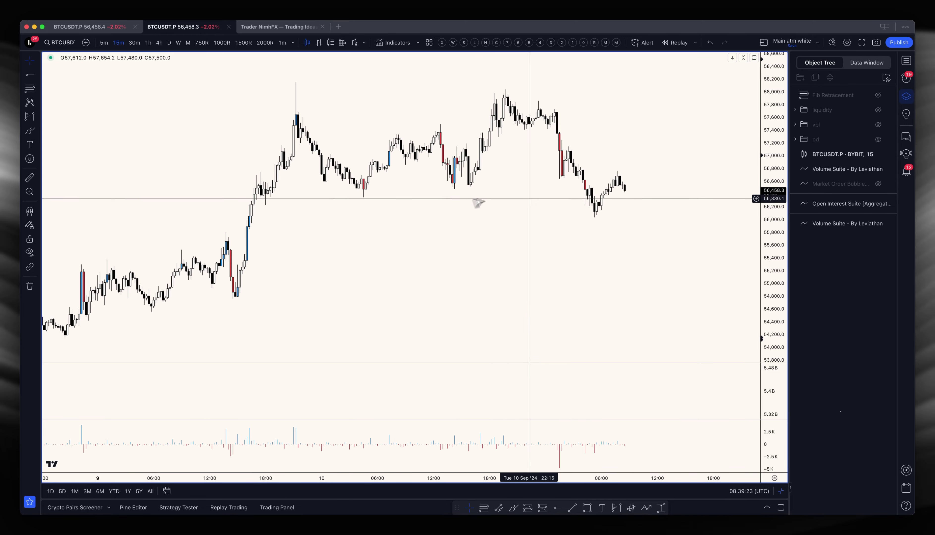
{"action": "scroll", "coordinate": [479, 202], "scroll_direction": "up", "scroll_amount": 3}
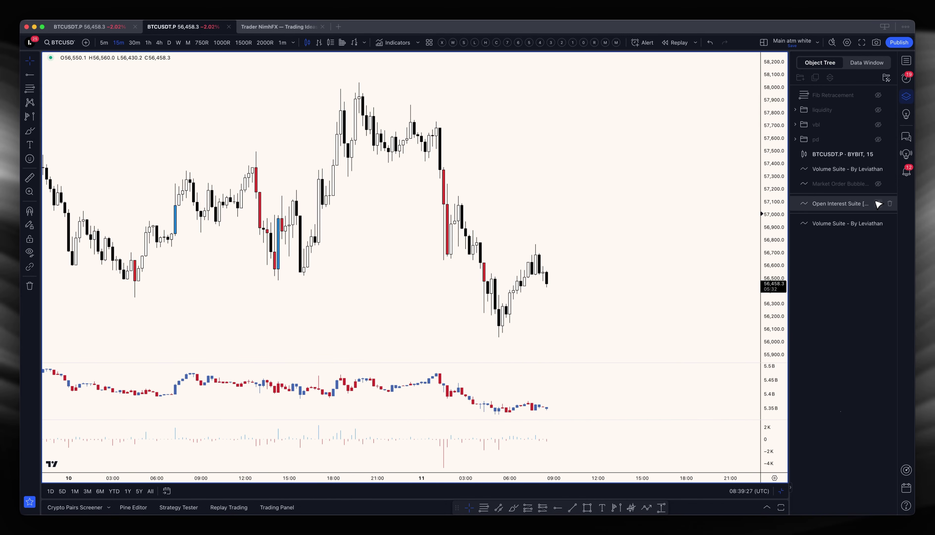
{"action": "left_click", "coordinate": [878, 203]}
{"action": "left_click", "coordinate": [878, 204]}
{"action": "scroll", "coordinate": [586, 196], "scroll_direction": "up", "scroll_amount": 3}
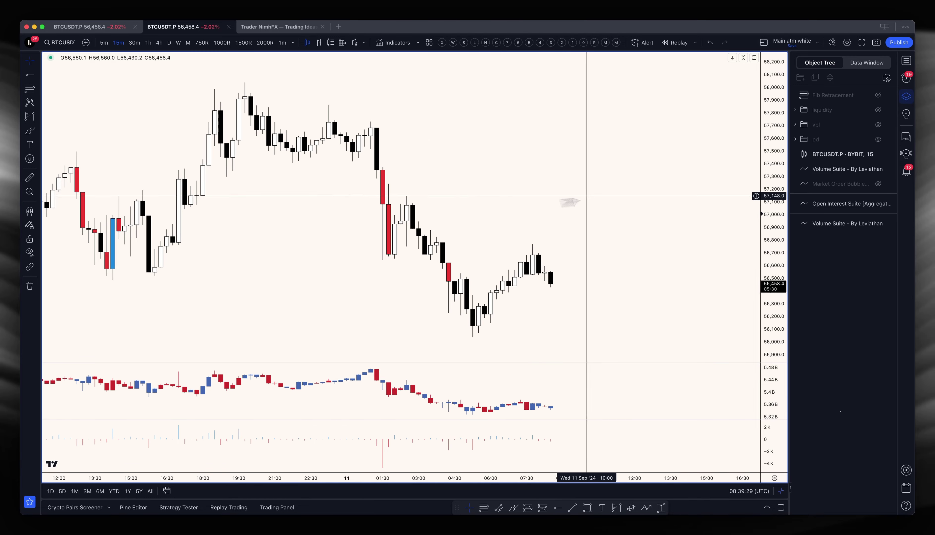
{"action": "scroll", "coordinate": [586, 196], "scroll_direction": "up", "scroll_amount": 1}
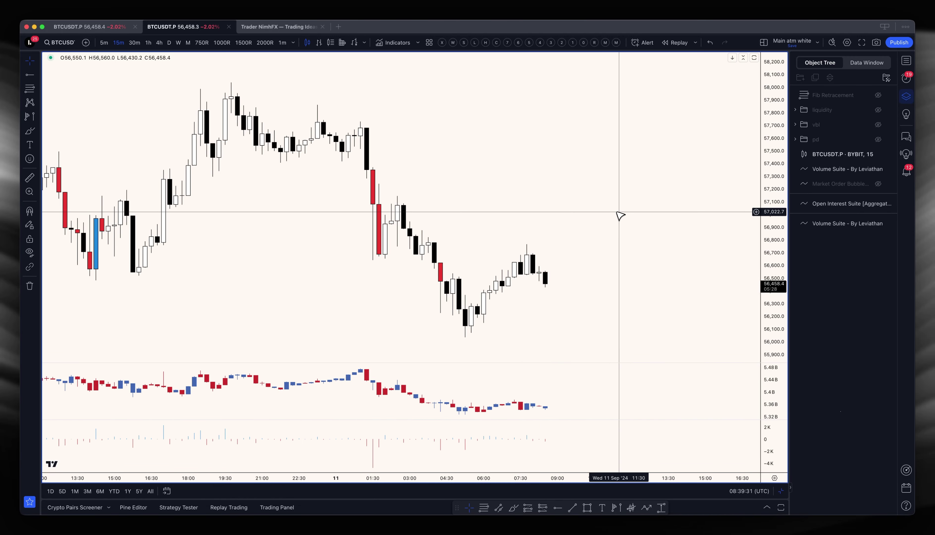
Switch to Exocharts to look over the range chart around the rebound high, and return to TradingView.
{"action": "key", "text": "super+Tab"}
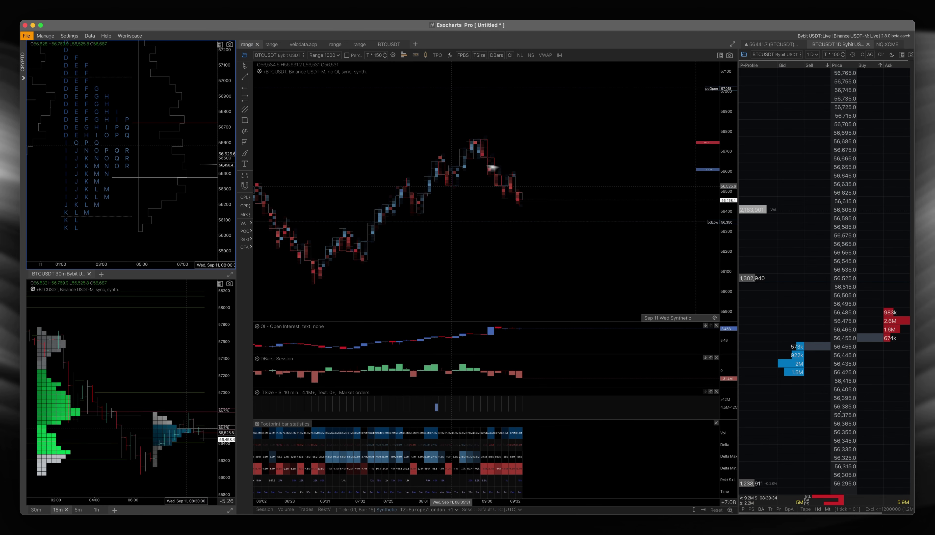
{"action": "left_click_drag", "start_coordinate": [464, 202], "coordinate": [523, 190]}
{"action": "left_click_drag", "start_coordinate": [373, 154], "coordinate": [463, 184]}
{"action": "key", "text": "super+Tab"}
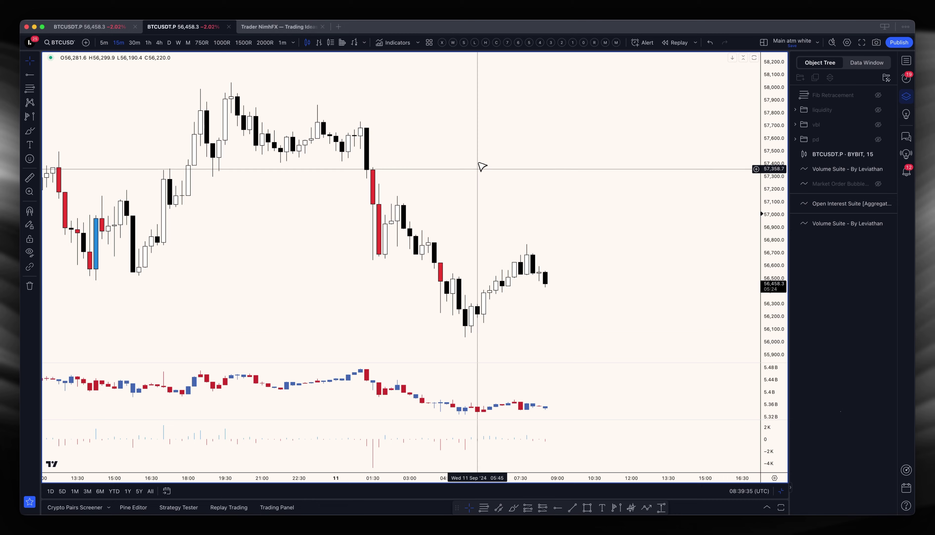
Change the Volume Delta plot of the lower-pane Volume Suite from histogram to Columns.
{"action": "left_click_drag", "start_coordinate": [781, 307], "coordinate": [776, 197]}
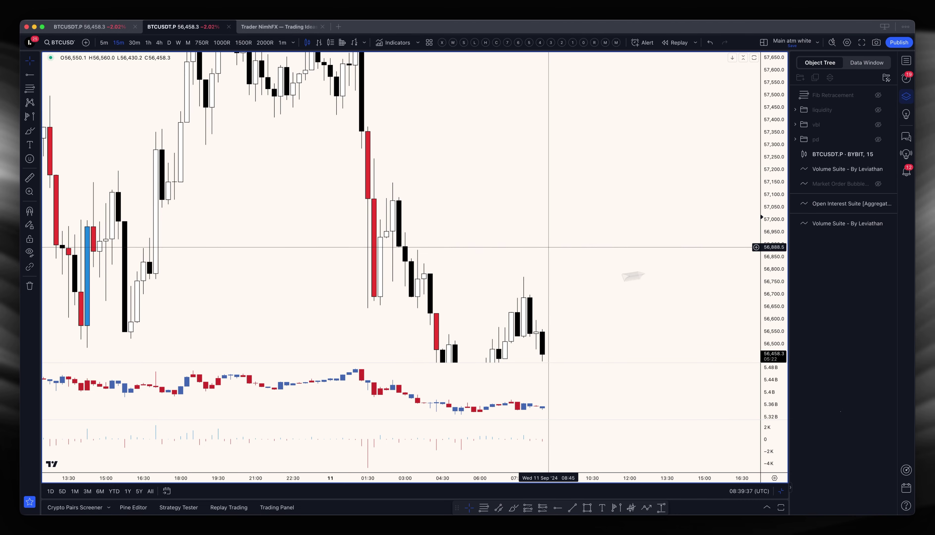
{"action": "left_click_drag", "start_coordinate": [546, 246], "coordinate": [617, 344]}
{"action": "left_click_drag", "start_coordinate": [531, 349], "coordinate": [538, 189]}
{"action": "scroll", "coordinate": [538, 228], "scroll_direction": "up", "scroll_amount": 4}
{"action": "left_click_drag", "start_coordinate": [468, 250], "coordinate": [493, 200]}
{"action": "scroll", "coordinate": [512, 148], "scroll_direction": "up", "scroll_amount": 2}
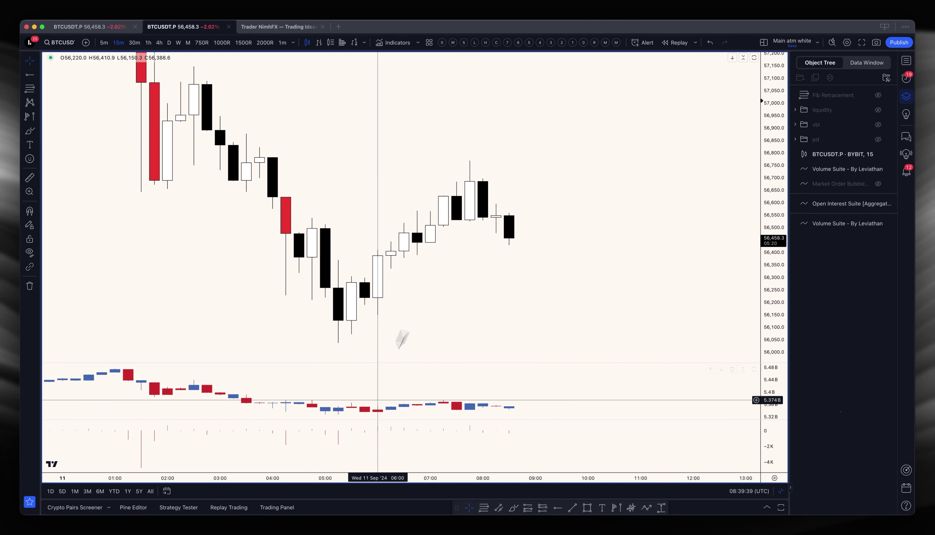
{"action": "left_click", "coordinate": [340, 439]}
{"action": "double_click", "coordinate": [340, 439]}
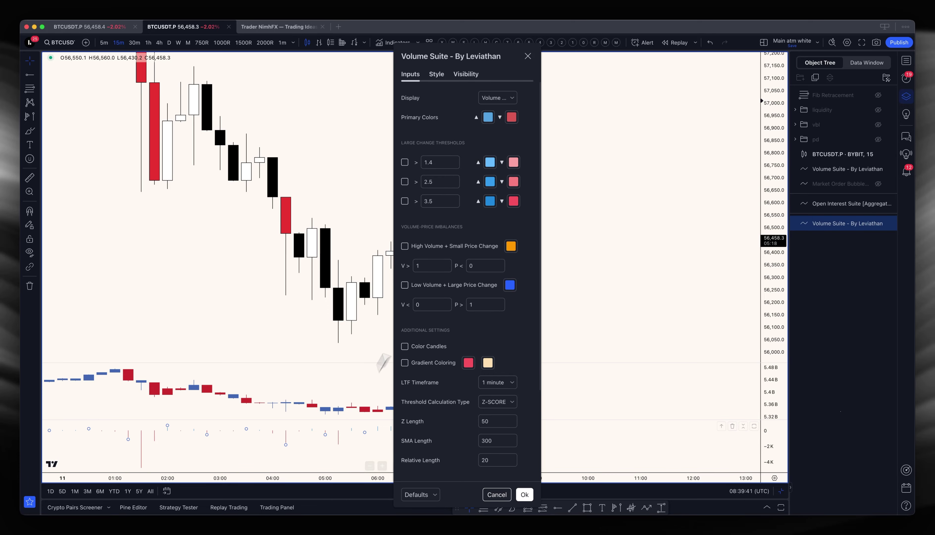
{"action": "left_click", "coordinate": [489, 100]}
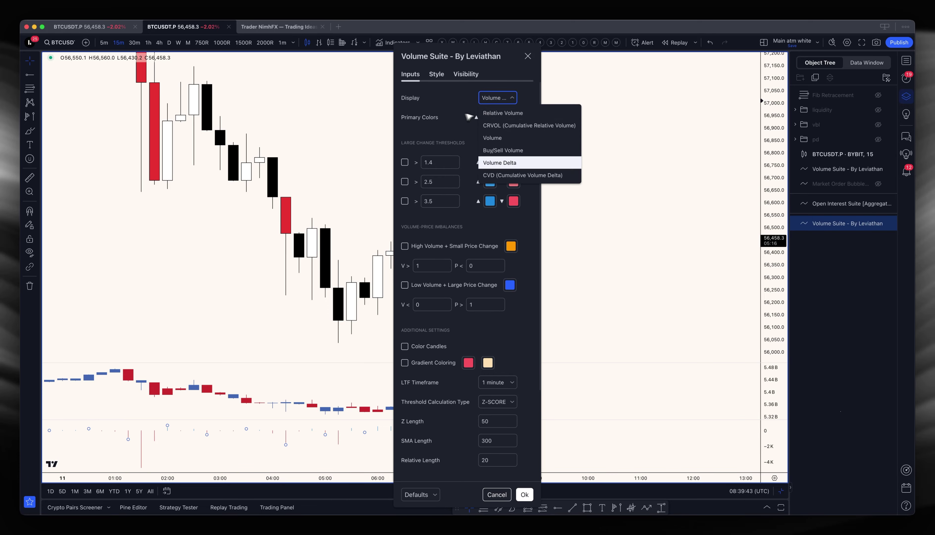
{"action": "left_click", "coordinate": [449, 99]}
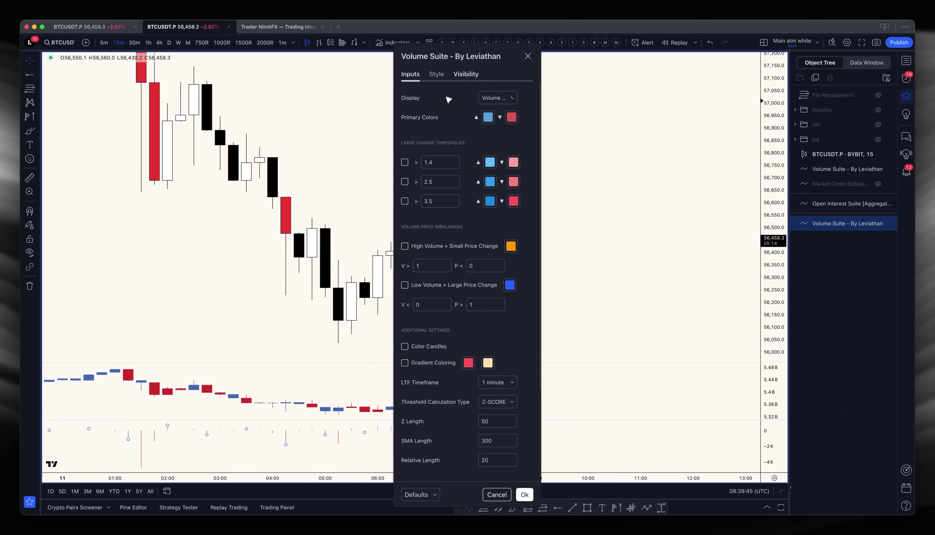
{"action": "left_click", "coordinate": [439, 75]}
{"action": "left_click", "coordinate": [491, 241]}
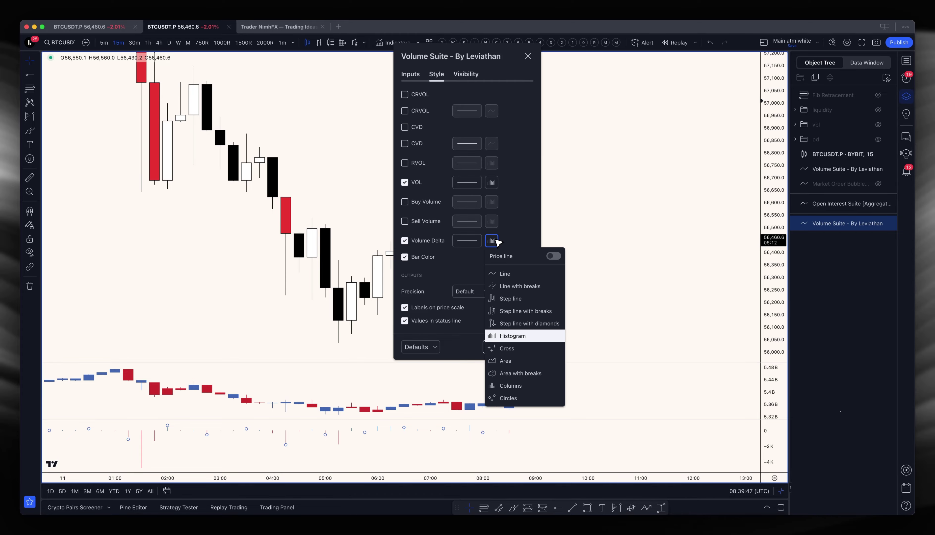
{"action": "left_click", "coordinate": [515, 385]}
{"action": "left_click", "coordinate": [352, 89]}
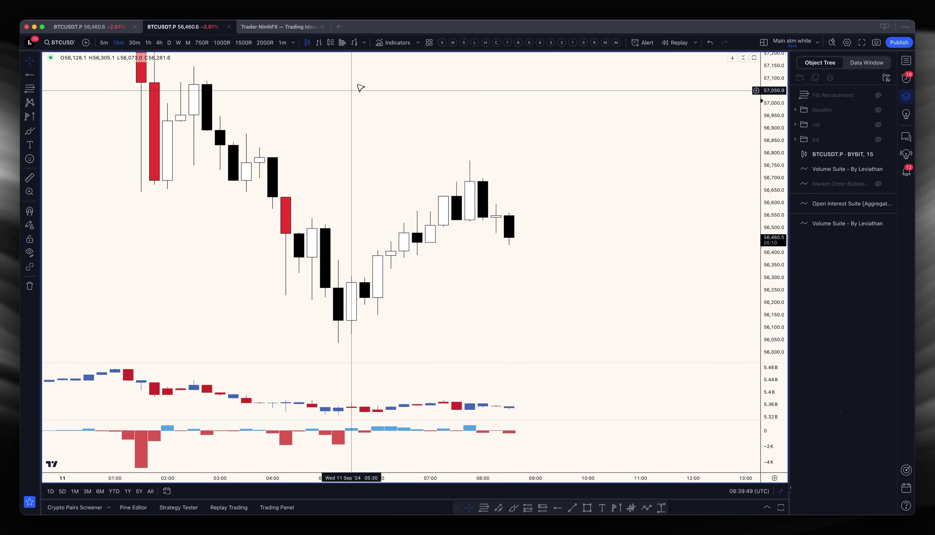
Examine the 15-minute sell-off and session low against the open interest and volume delta panes.
{"action": "scroll", "coordinate": [416, 176], "scroll_direction": "down", "scroll_amount": 5}
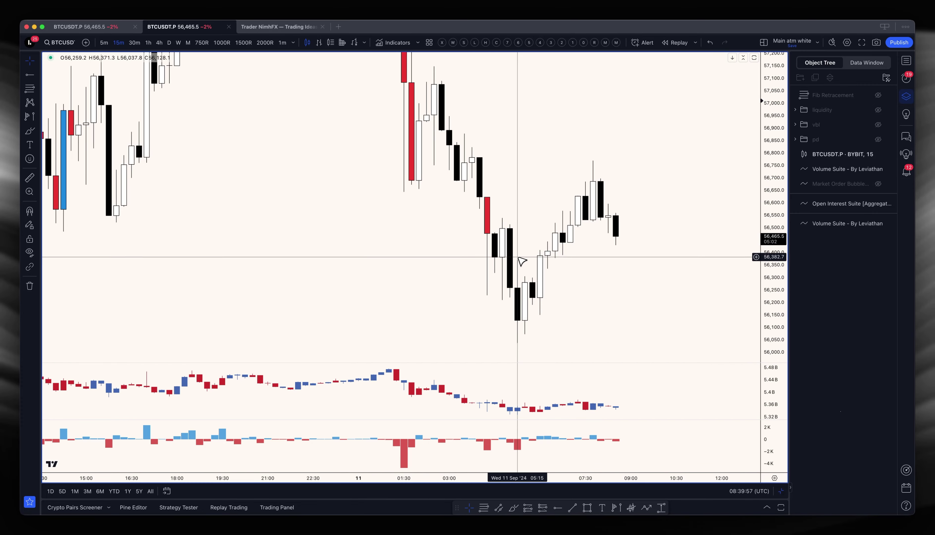
{"action": "scroll", "coordinate": [468, 221], "scroll_direction": "down", "scroll_amount": 2}
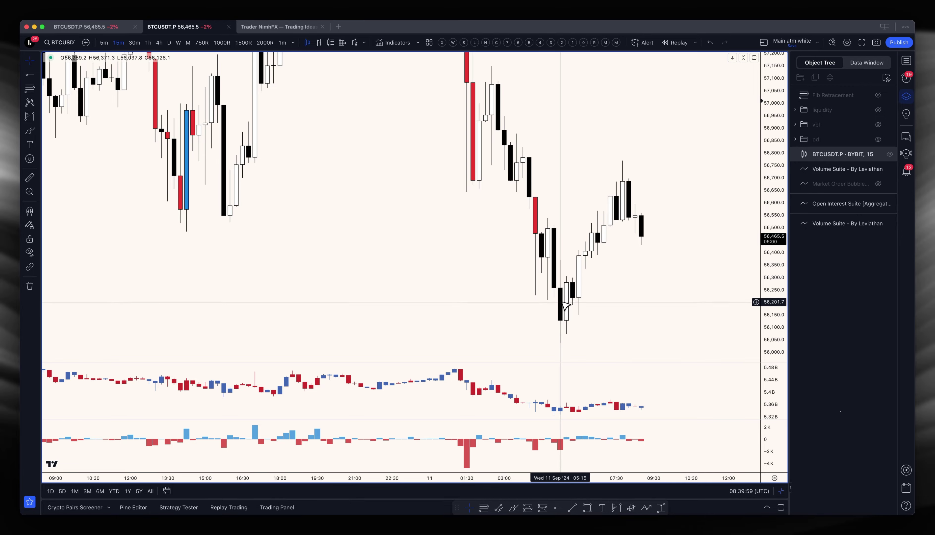
{"action": "left_click_drag", "start_coordinate": [438, 124], "coordinate": [496, 321]}
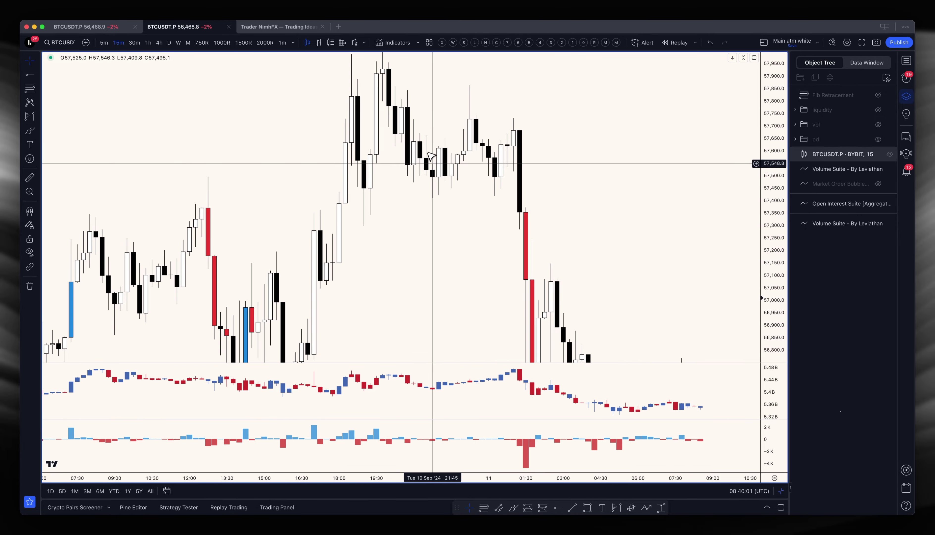
{"action": "left_click_drag", "start_coordinate": [556, 274], "coordinate": [404, 82]}
{"action": "left_click_drag", "start_coordinate": [522, 241], "coordinate": [517, 214]}
{"action": "scroll", "coordinate": [517, 213], "scroll_direction": "up", "scroll_amount": 3}
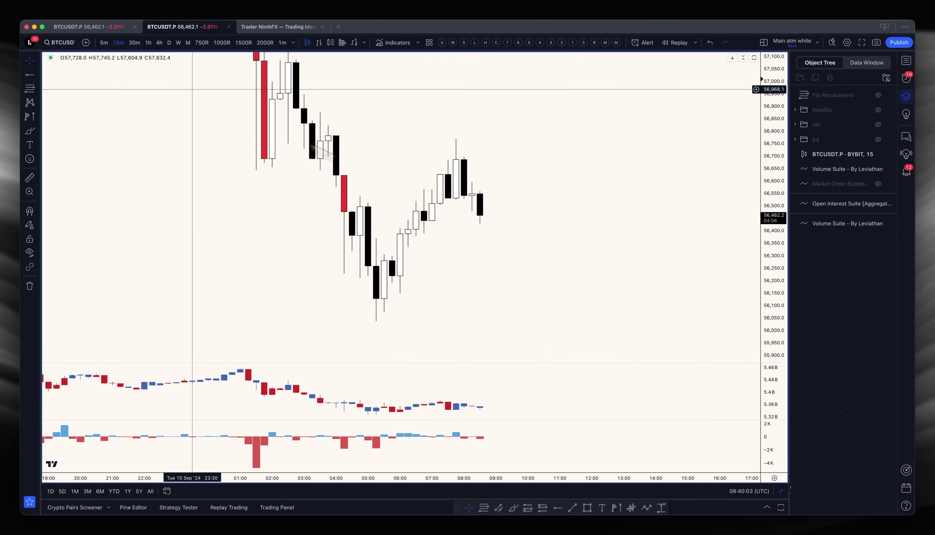
Switch the chart to the 5-minute timeframe and reset the chart view.
{"action": "left_click", "coordinate": [104, 42]}
{"action": "key", "text": "alt+r"}
{"action": "scroll", "coordinate": [640, 315], "scroll_direction": "up", "scroll_amount": 5}
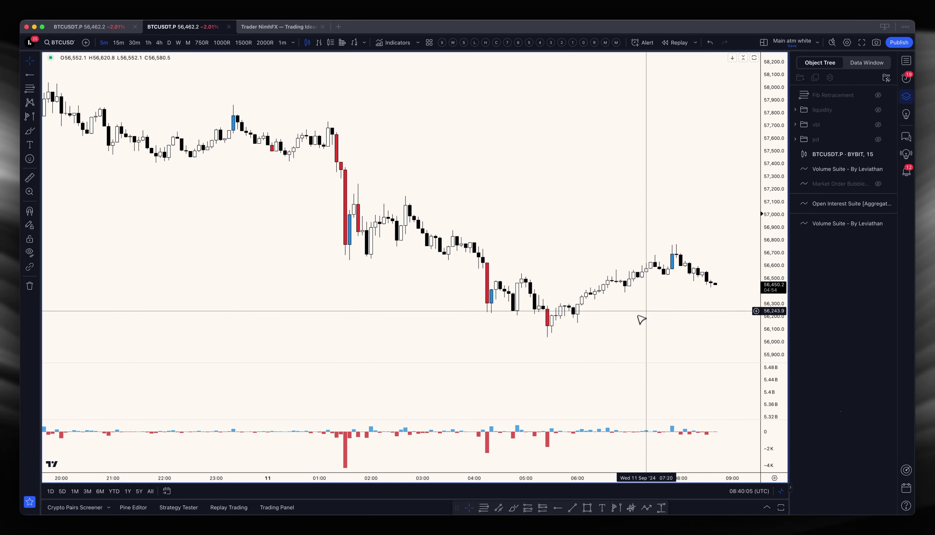
Return the chart to the 15-minute timeframe and reload the Open Interest Suite.
{"action": "left_click", "coordinate": [118, 43]}
{"action": "left_click_drag", "start_coordinate": [775, 222], "coordinate": [776, 155]}
{"action": "left_click_drag", "start_coordinate": [650, 335], "coordinate": [576, 216]}
{"action": "scroll", "coordinate": [575, 216], "scroll_direction": "up", "scroll_amount": 5}
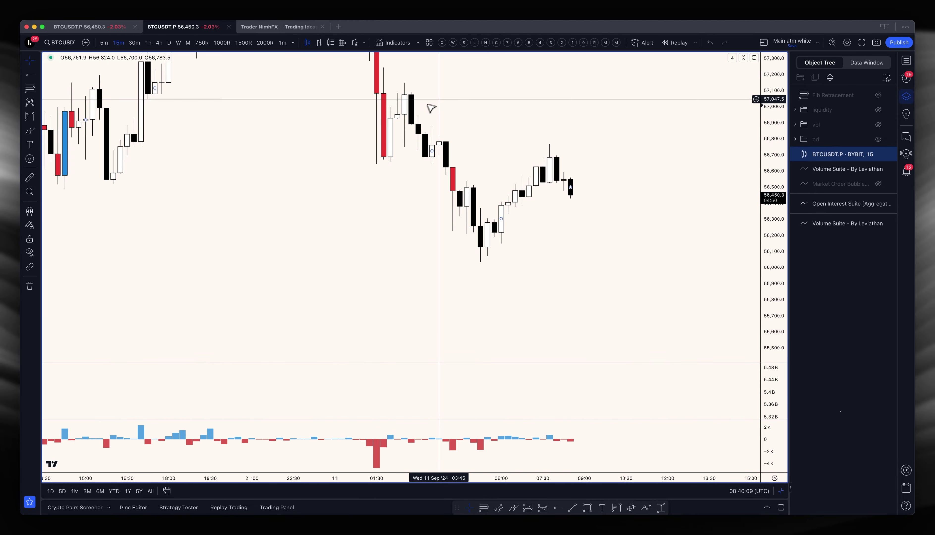
{"action": "scroll", "coordinate": [402, 222], "scroll_direction": "left", "scroll_amount": 10}
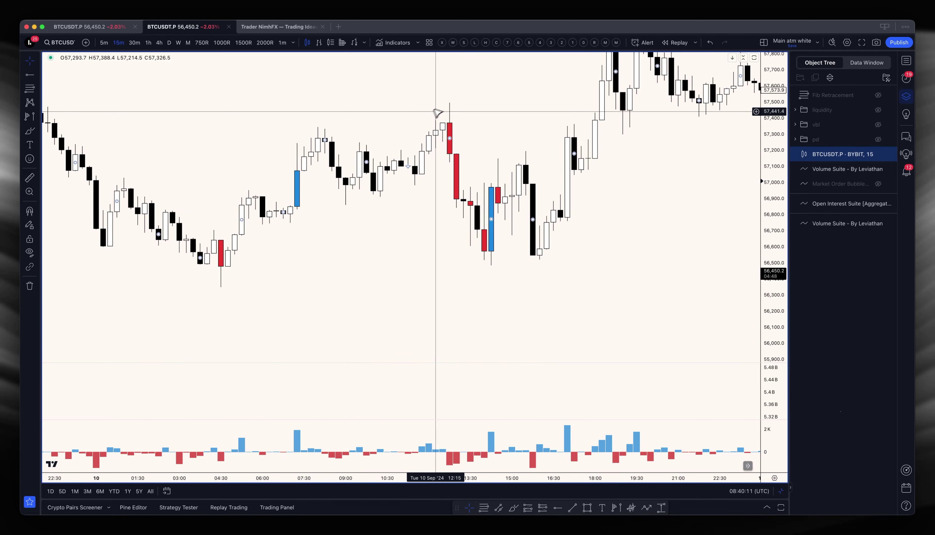
{"action": "scroll", "coordinate": [271, 142], "scroll_direction": "left", "scroll_amount": 10}
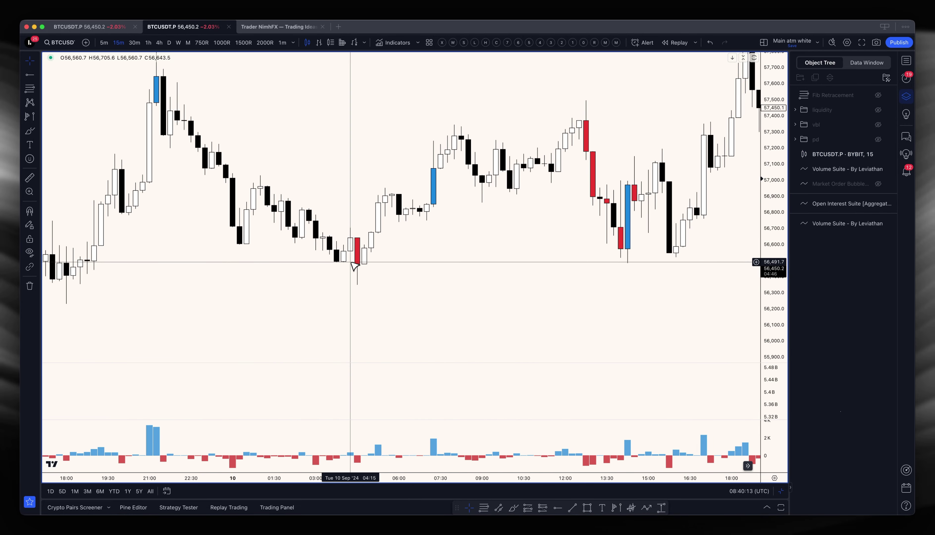
{"action": "left_click_drag", "start_coordinate": [380, 159], "coordinate": [463, 131]}
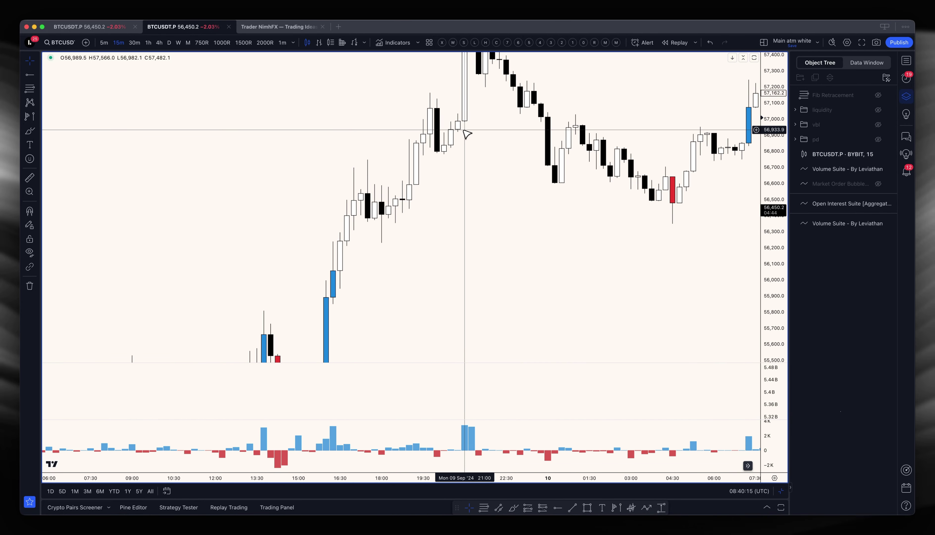
{"action": "left_click", "coordinate": [878, 204]}
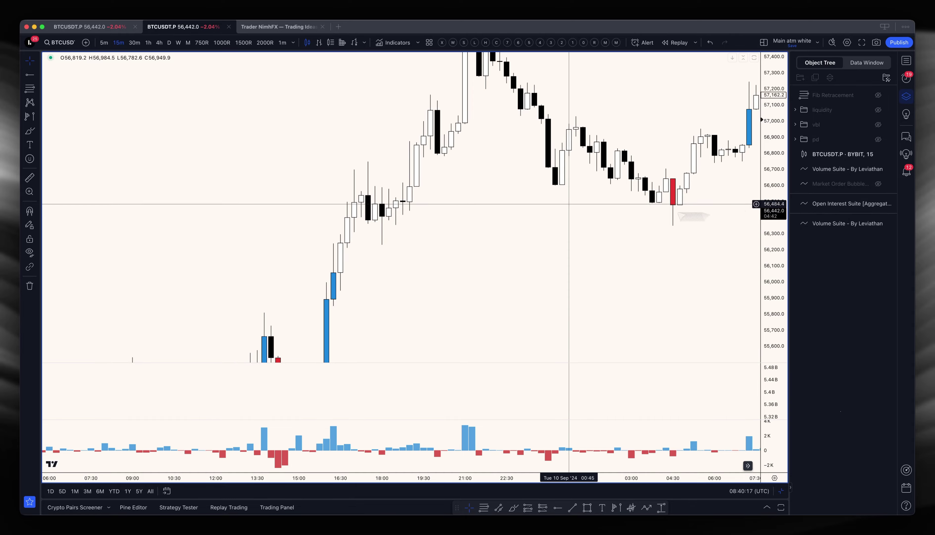
Compare open interest and volume delta during the 9 September rally with those around the latest session low.
{"action": "left_click_drag", "start_coordinate": [570, 203], "coordinate": [224, 215]}
{"action": "right_click", "coordinate": [536, 150]}
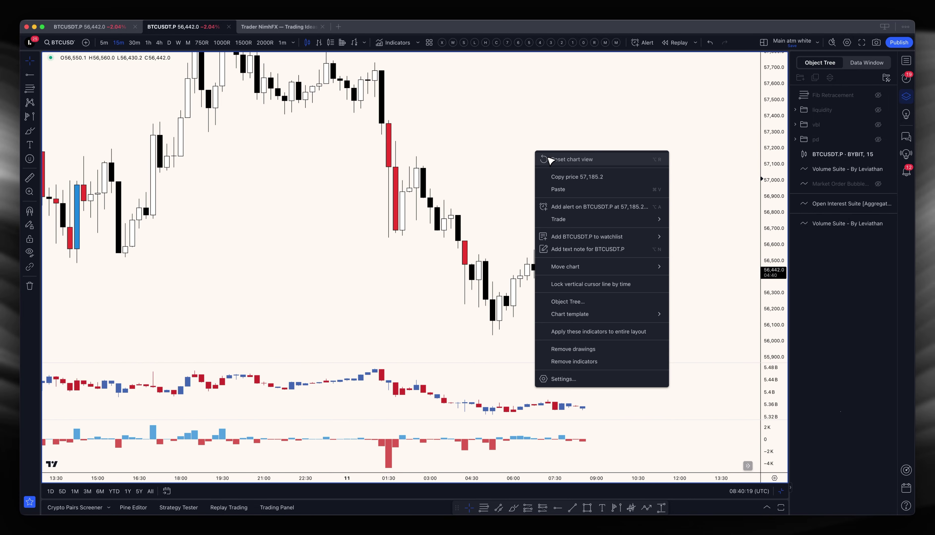
{"action": "scroll", "coordinate": [445, 185], "scroll_direction": "down", "scroll_amount": 7}
{"action": "left_click_drag", "start_coordinate": [200, 183], "coordinate": [393, 156]}
{"action": "left_click_drag", "start_coordinate": [414, 224], "coordinate": [477, 200]}
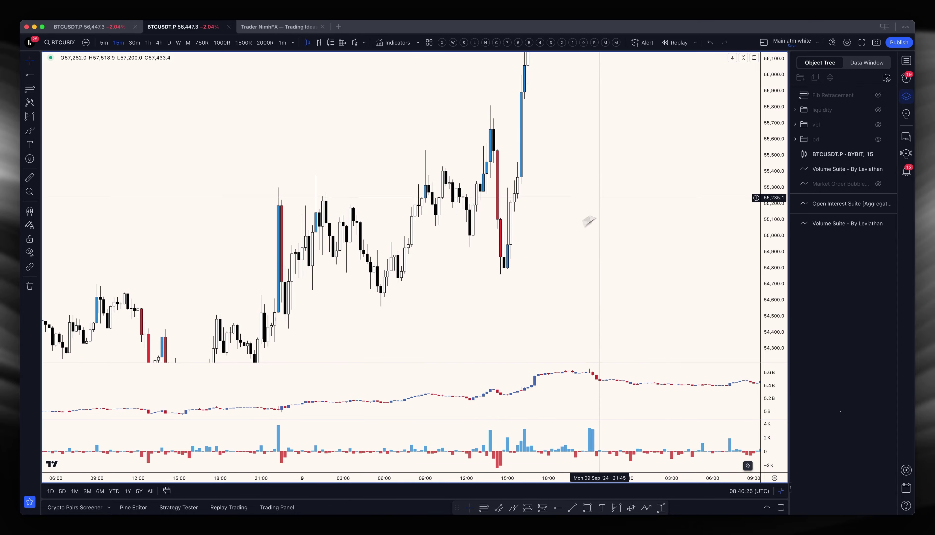
{"action": "left_click_drag", "start_coordinate": [586, 219], "coordinate": [516, 226]}
{"action": "right_click", "coordinate": [533, 119]}
{"action": "left_click_drag", "start_coordinate": [470, 113], "coordinate": [241, 173]}
{"action": "left_click_drag", "start_coordinate": [663, 109], "coordinate": [556, 183]}
{"action": "scroll", "coordinate": [351, 206], "scroll_direction": "up", "scroll_amount": 3}
{"action": "left_click_drag", "start_coordinate": [422, 173], "coordinate": [527, 174]}
{"action": "scroll", "coordinate": [557, 213], "scroll_direction": "up", "scroll_amount": 5}
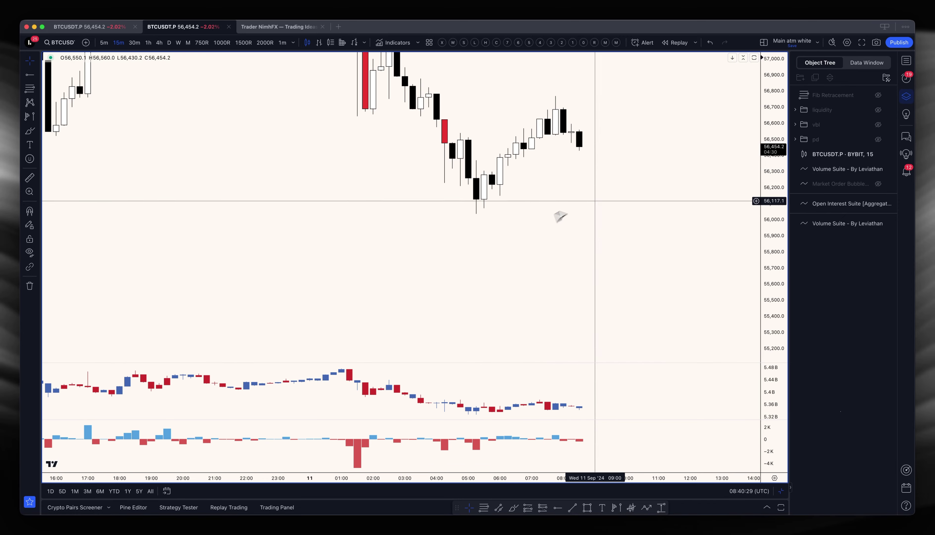
Draw a rectangle around the 05:15 candle at the session low, spanning about 56,370 to 56,010.
{"action": "left_click_drag", "start_coordinate": [778, 234], "coordinate": [776, 134]}
{"action": "left_click_drag", "start_coordinate": [540, 125], "coordinate": [660, 204]}
{"action": "scroll", "coordinate": [479, 238], "scroll_direction": "up", "scroll_amount": 5}
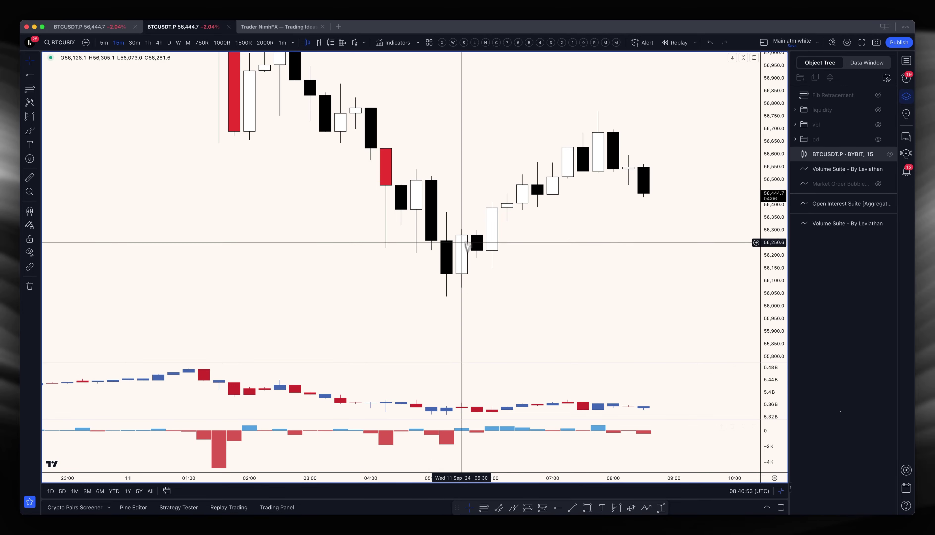
{"action": "left_click", "coordinate": [513, 508]}
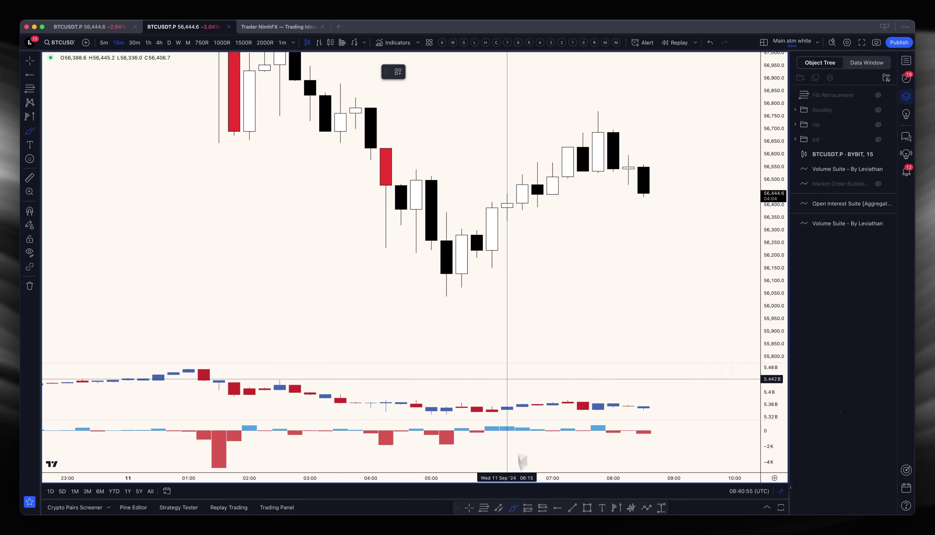
{"action": "left_click", "coordinate": [587, 507]}
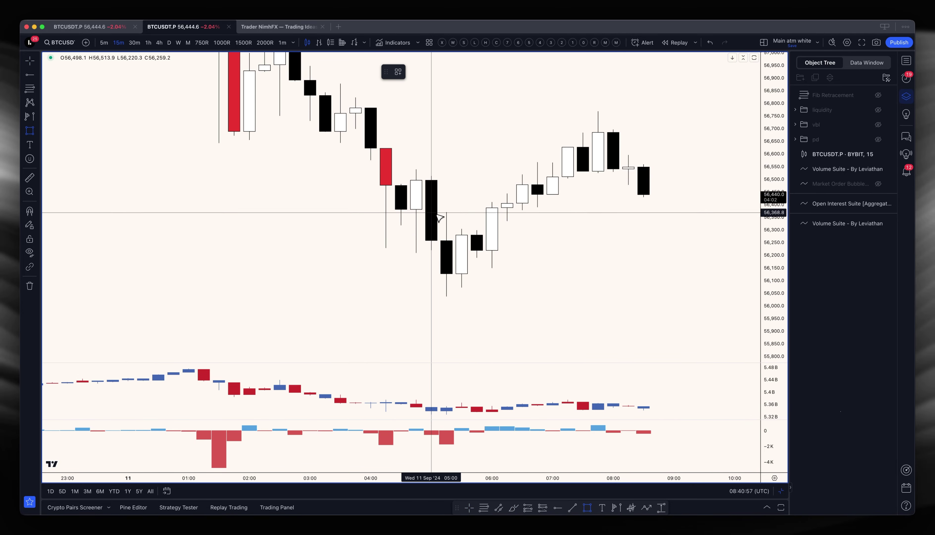
{"action": "mouse_move", "coordinate": [431, 212]}
{"action": "left_mouse_down"}
{"action": "mouse_move", "coordinate": [461, 254]}
{"action": "mouse_move", "coordinate": [461, 303]}
{"action": "left_mouse_up"}
{"action": "left_click", "coordinate": [536, 301]}
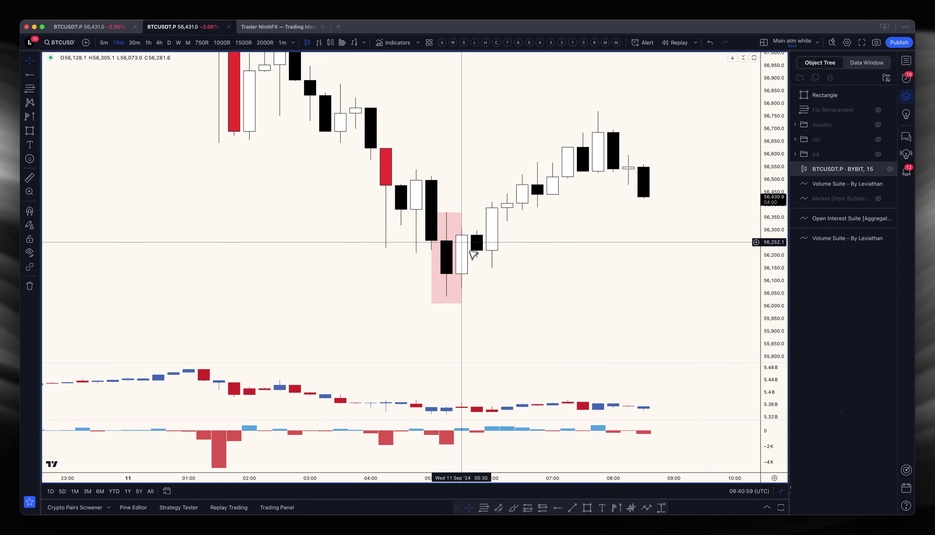
Try a temporary brush mark beside the 05:15 candle, undo it, and remove the rectangle.
{"action": "scroll", "coordinate": [512, 224], "scroll_direction": "down", "scroll_amount": 3}
{"action": "left_click", "coordinate": [538, 213]}
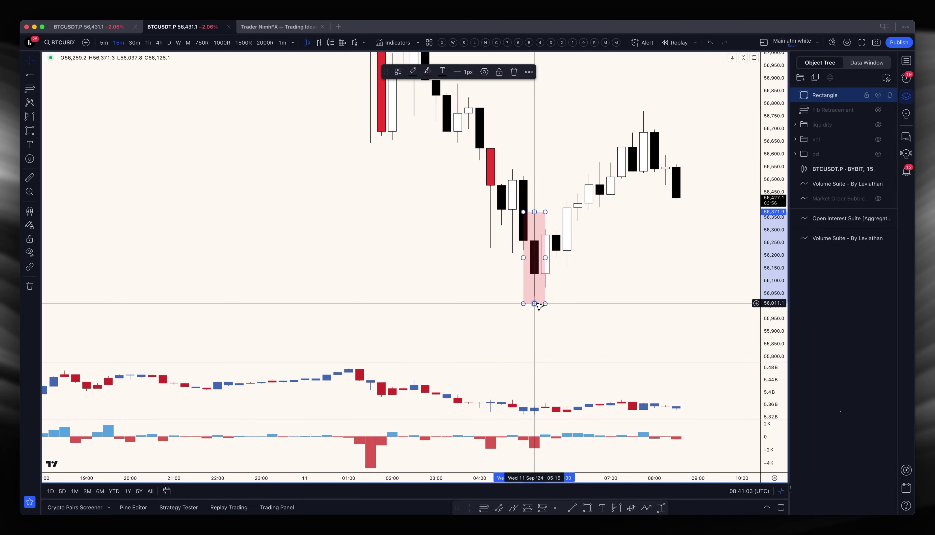
{"action": "left_click_drag", "start_coordinate": [540, 304], "coordinate": [588, 222]}
{"action": "left_click", "coordinate": [513, 507]}
{"action": "key", "text": "ctrl+z"}
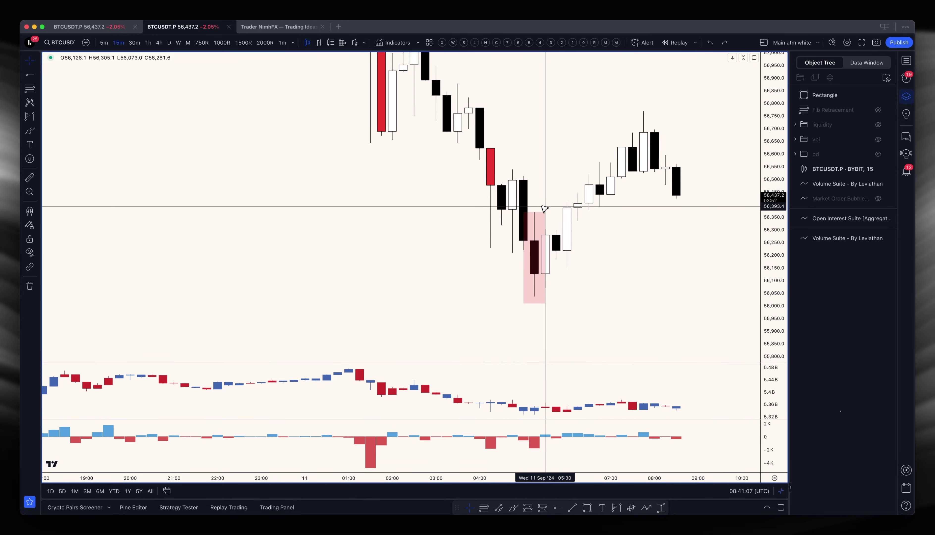
{"action": "key", "text": "ctrl+z"}
{"action": "key", "text": "Delete"}
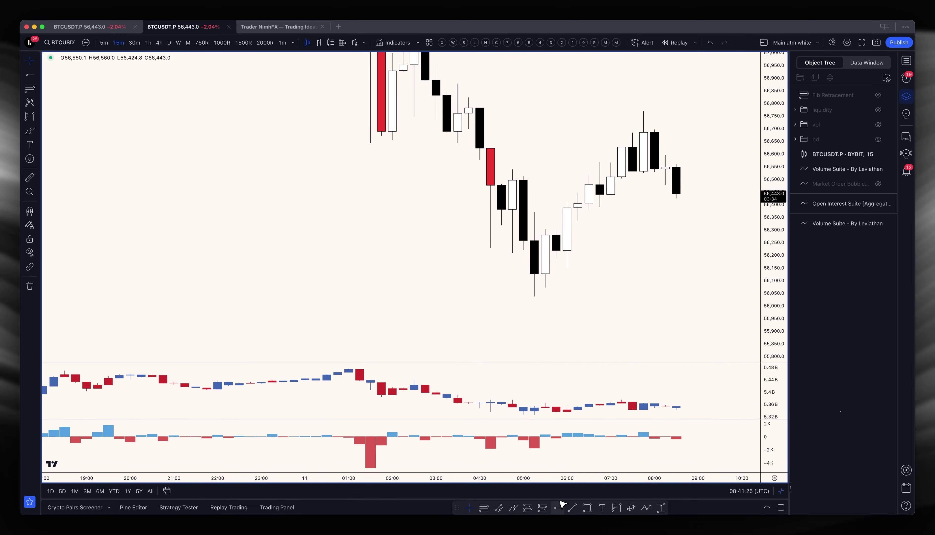
Draw a horizontal dashed trend line at about 56,194 through the 05:15 candle, from 00:00 to about 08:15.
{"action": "left_click", "coordinate": [573, 508]}
{"action": "left_click", "coordinate": [305, 257]}
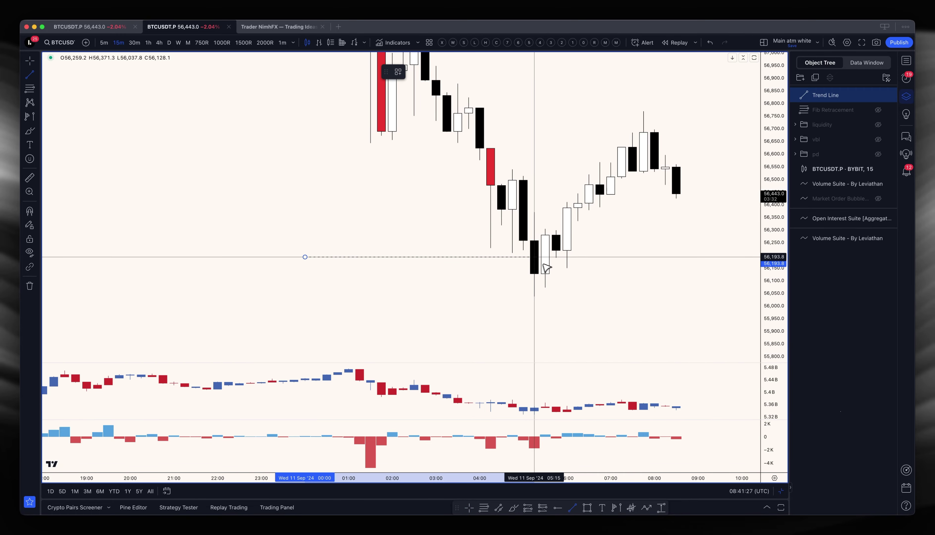
{"action": "left_click", "coordinate": [665, 257]}
{"action": "left_click", "coordinate": [622, 248]}
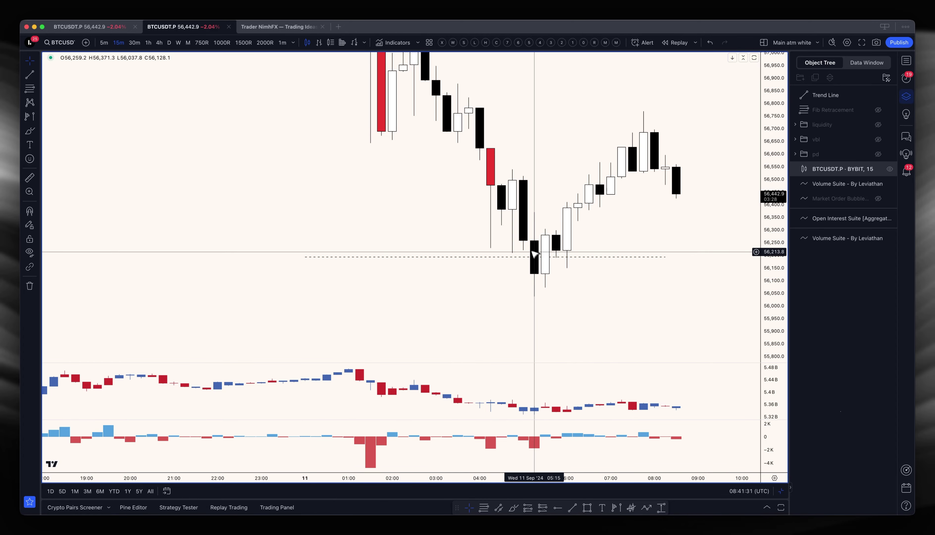
{"action": "scroll", "coordinate": [647, 309], "scroll_direction": "up", "scroll_amount": 2}
{"action": "left_click_drag", "start_coordinate": [776, 283], "coordinate": [772, 204]}
{"action": "scroll", "coordinate": [523, 252], "scroll_direction": "up", "scroll_amount": 1}
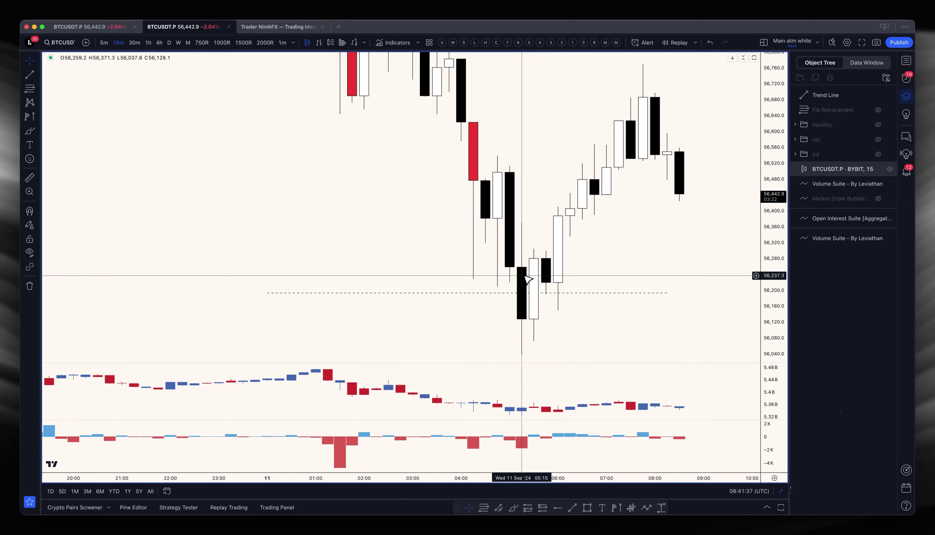
{"action": "left_click_drag", "start_coordinate": [544, 216], "coordinate": [544, 176]}
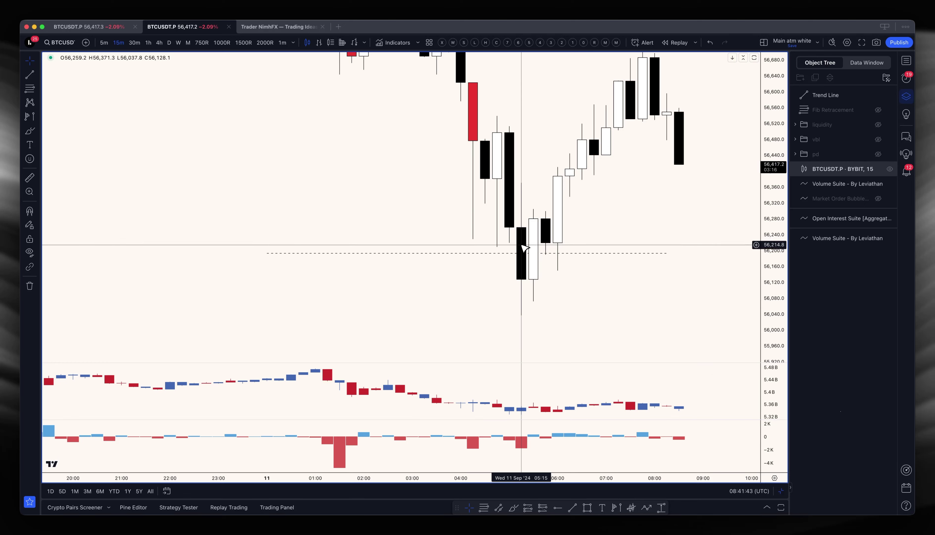
Switch to Exocharts, add a new chart tab and load the Bybit Linear USDT instrument BTCUSDT.
{"action": "key", "text": "super+Tab"}
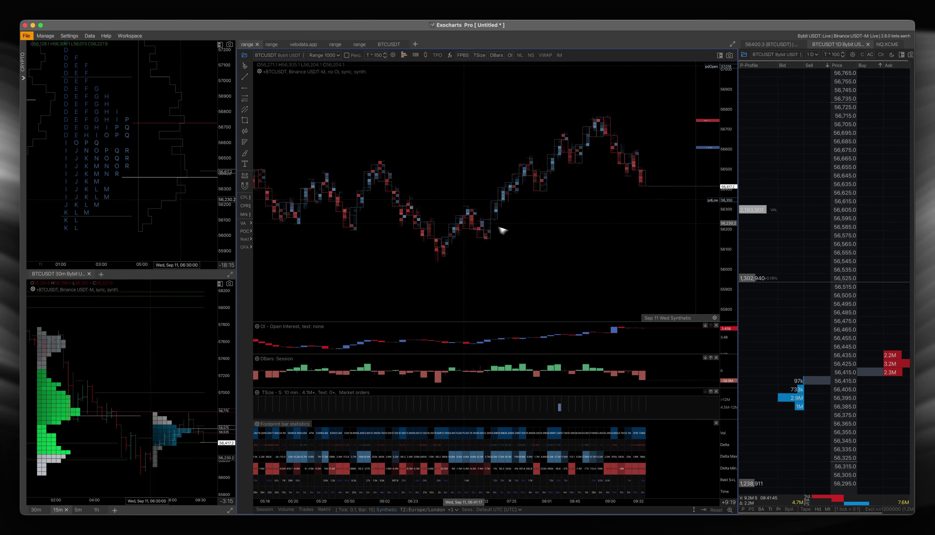
{"action": "left_click", "coordinate": [415, 44]}
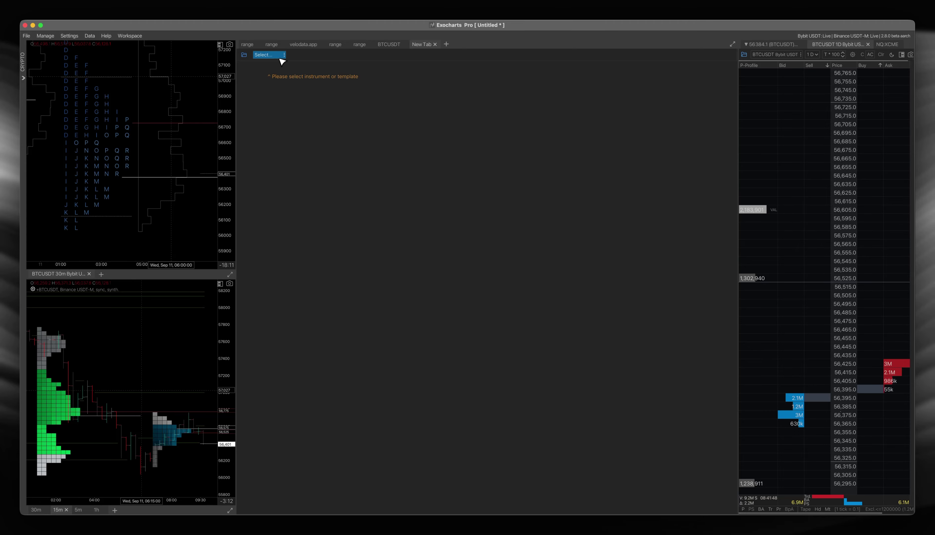
{"action": "left_click", "coordinate": [280, 57]}
{"action": "left_click", "coordinate": [307, 142]}
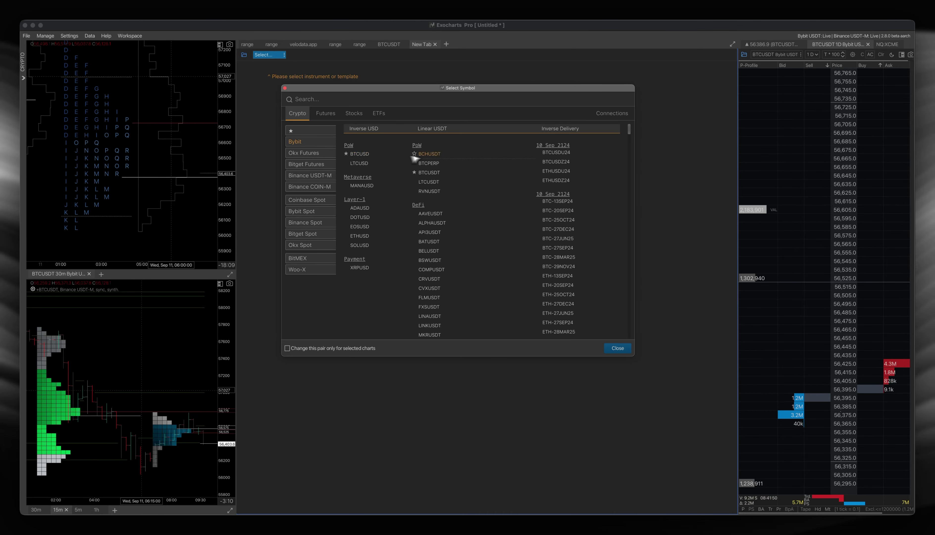
{"action": "left_click", "coordinate": [427, 172]}
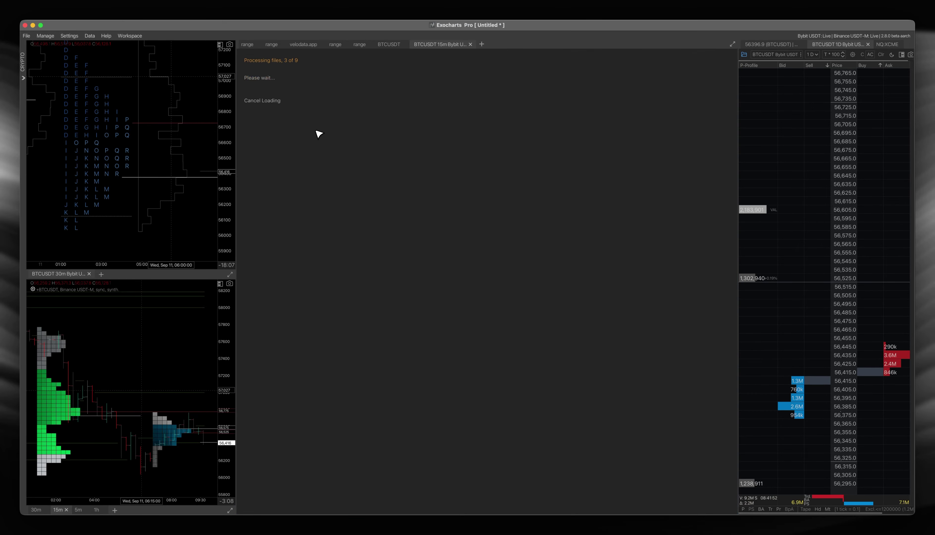
Set the BTCUSDT footprint chart's tick multiplier to 150.
{"action": "scroll", "coordinate": [579, 337], "scroll_direction": "up", "scroll_amount": 10}
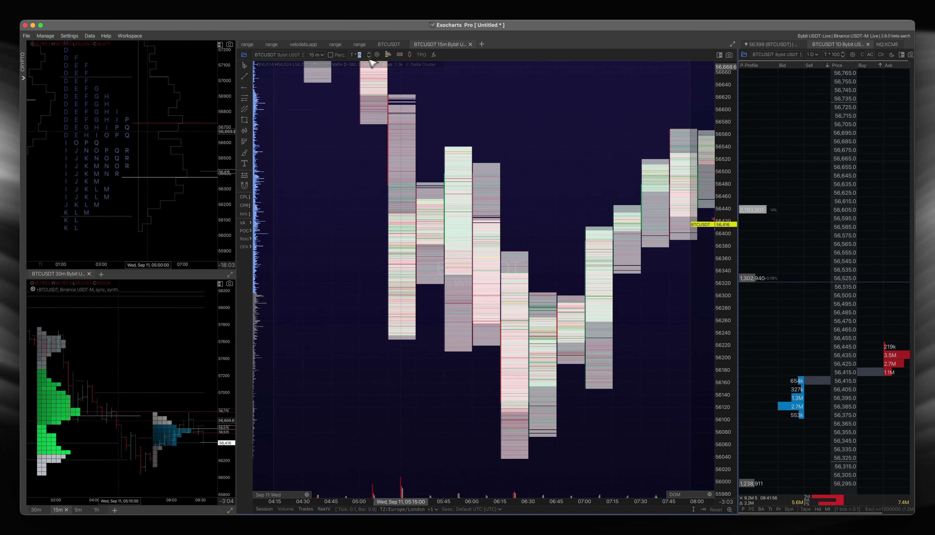
{"action": "scroll", "coordinate": [407, 70], "scroll_direction": "up", "scroll_amount": 5}
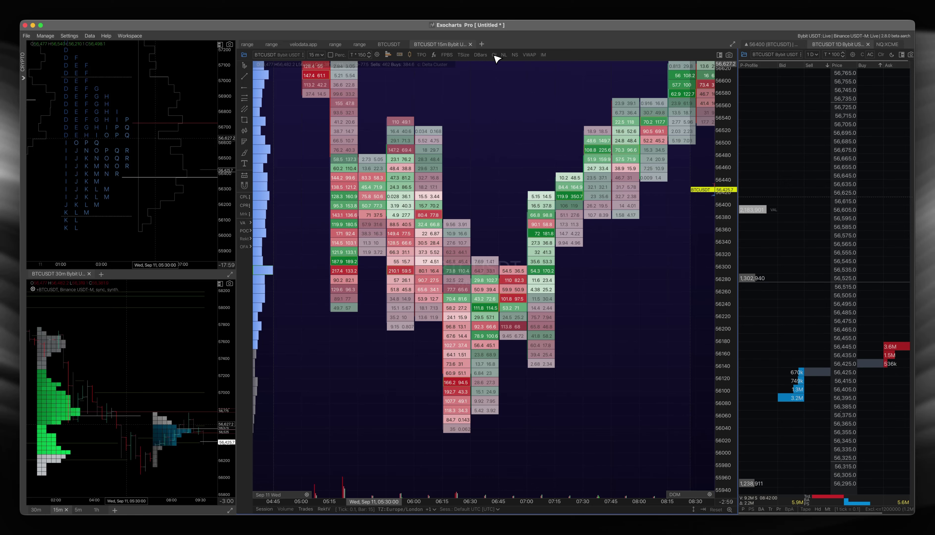
Show the open interest pane beneath the footprint chart, inspect it around the session low, and hide it again.
{"action": "left_click", "coordinate": [494, 55]}
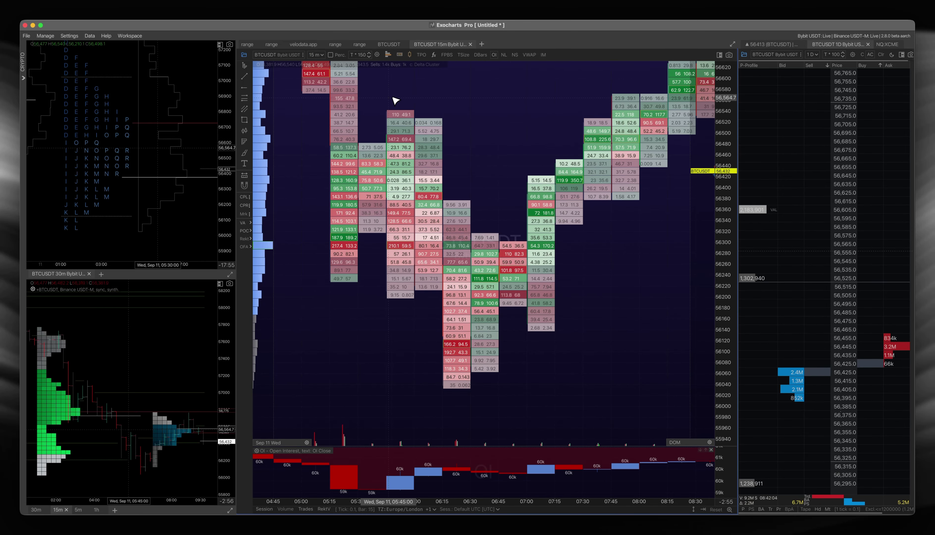
{"action": "scroll", "coordinate": [400, 106], "scroll_direction": "down", "scroll_amount": 2}
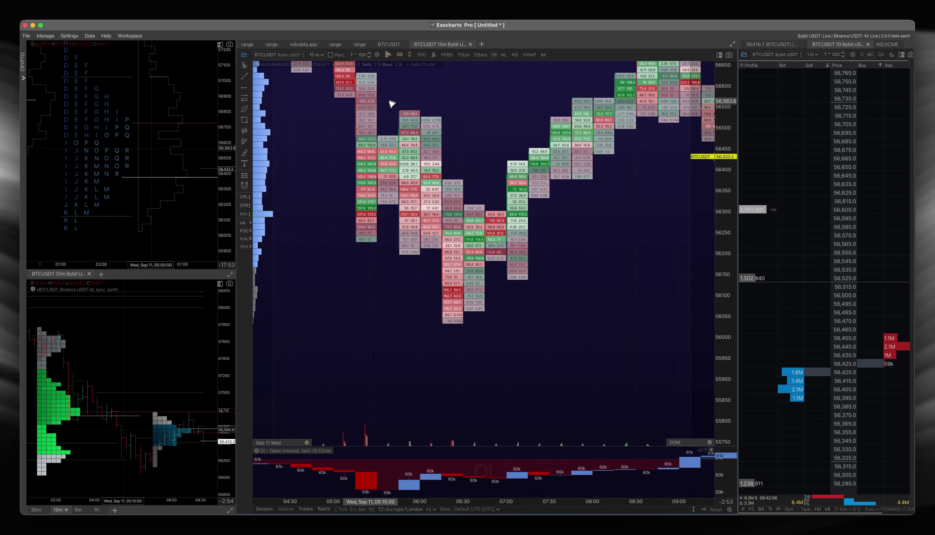
{"action": "scroll", "coordinate": [391, 102], "scroll_direction": "up", "scroll_amount": 1}
{"action": "scroll", "coordinate": [391, 89], "scroll_direction": "up", "scroll_amount": 1}
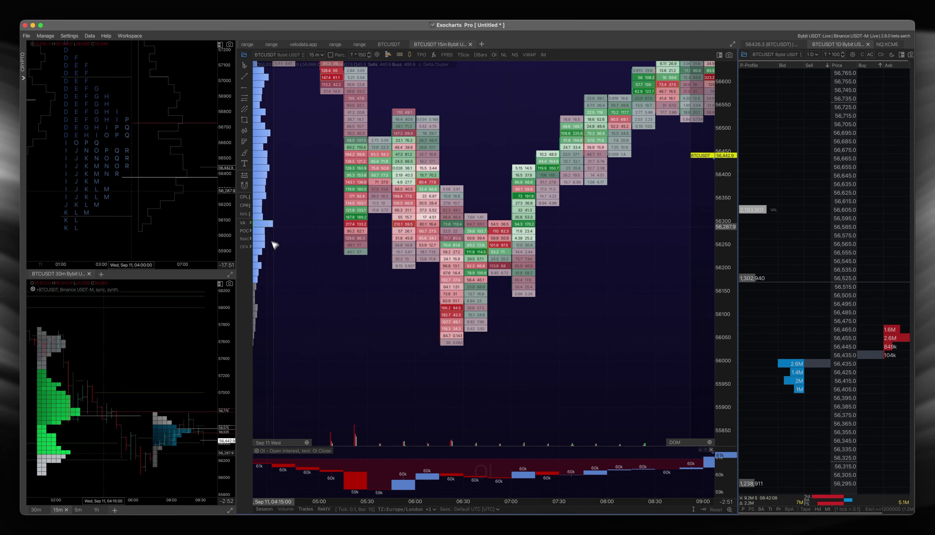
{"action": "left_click", "coordinate": [244, 223]}
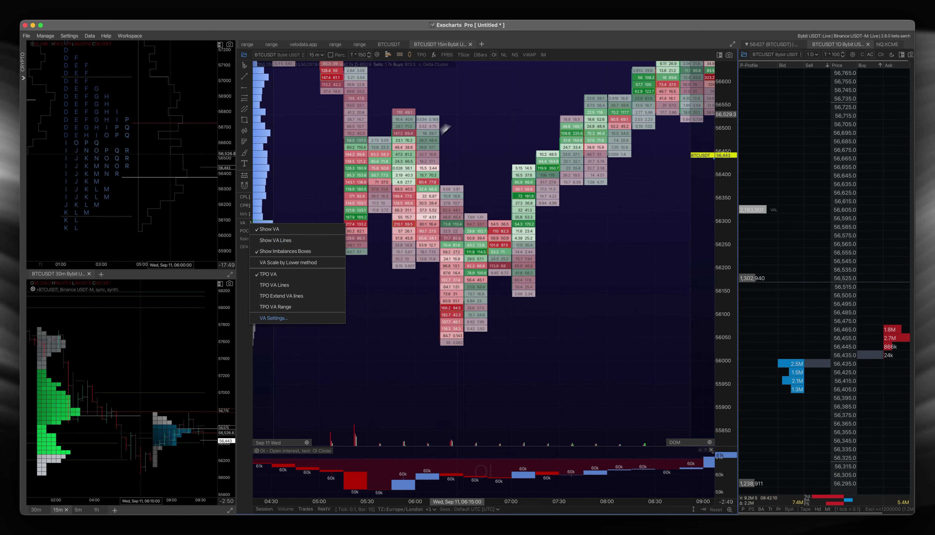
{"action": "left_click", "coordinate": [494, 54]}
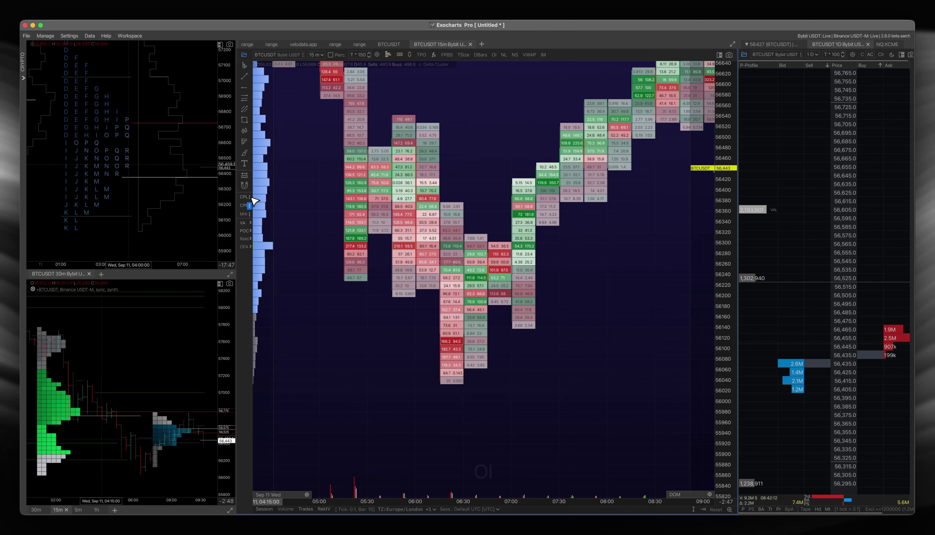
Set the value area's outside opacity to 30% in the chart settings.
{"action": "left_click", "coordinate": [251, 223]}
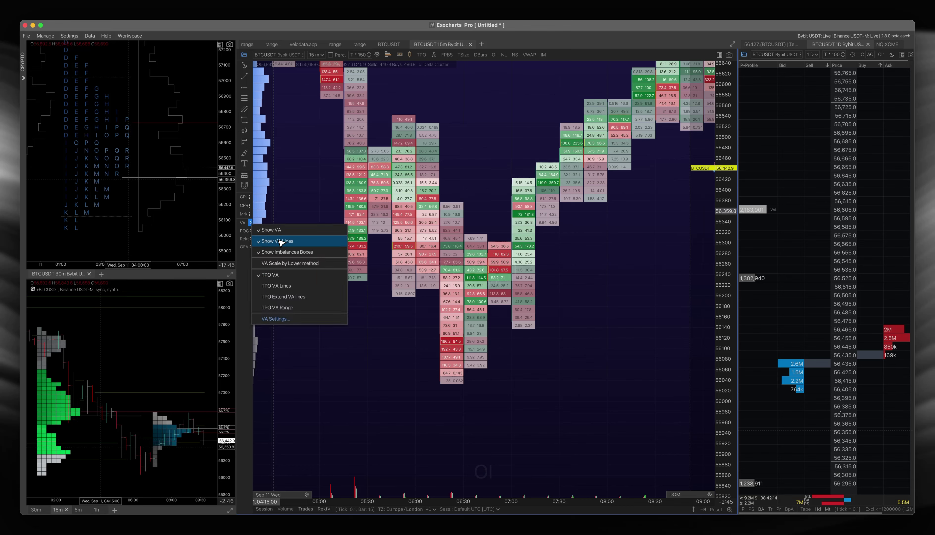
{"action": "left_click", "coordinate": [282, 320]}
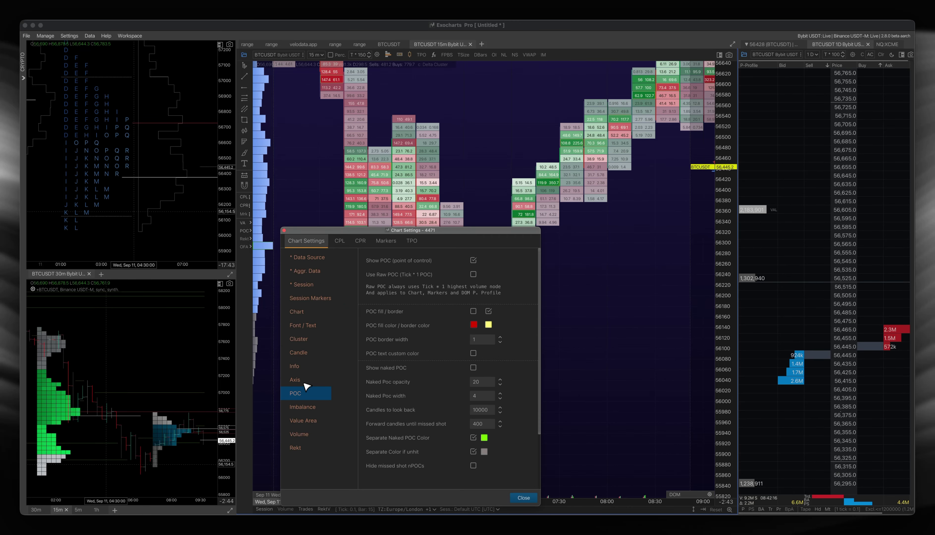
{"action": "left_click", "coordinate": [308, 420]}
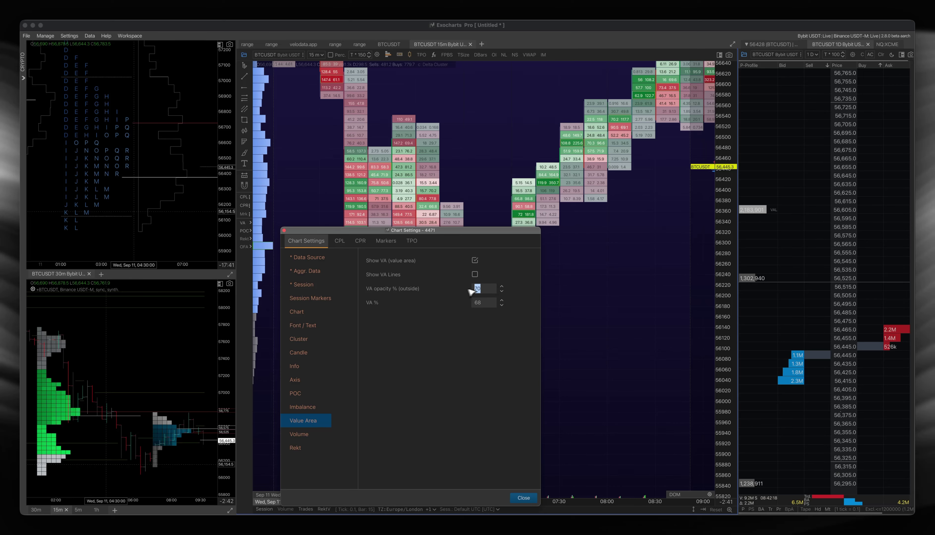
{"action": "type", "text": "30"}
{"action": "key", "text": "Return"}
{"action": "left_click_drag", "start_coordinate": [537, 214], "coordinate": [479, 213]}
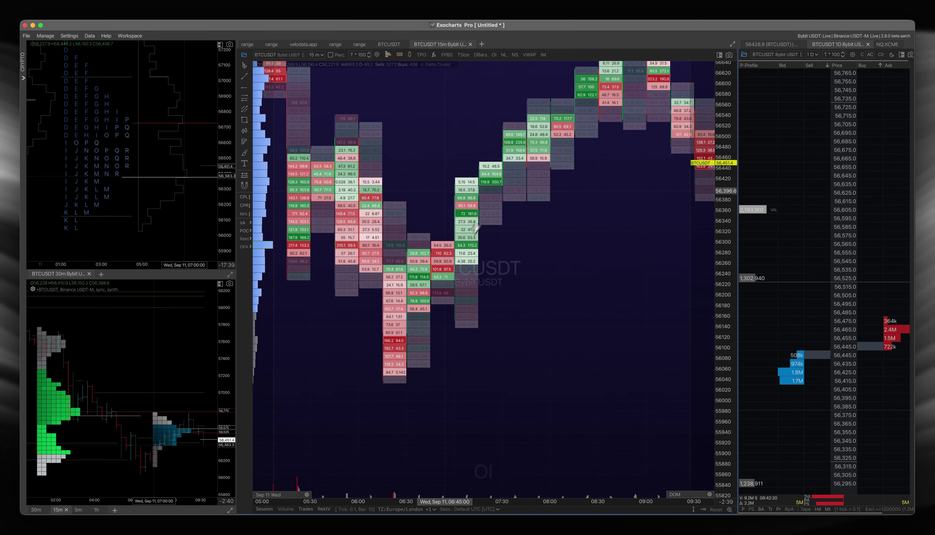
Examine the footprint cells at the session low and check them against the 05:15 candle in TradingView, returning to Exocharts.
{"action": "scroll", "coordinate": [408, 267], "scroll_direction": "up", "scroll_amount": 3}
{"action": "left_click_drag", "start_coordinate": [415, 267], "coordinate": [448, 241]}
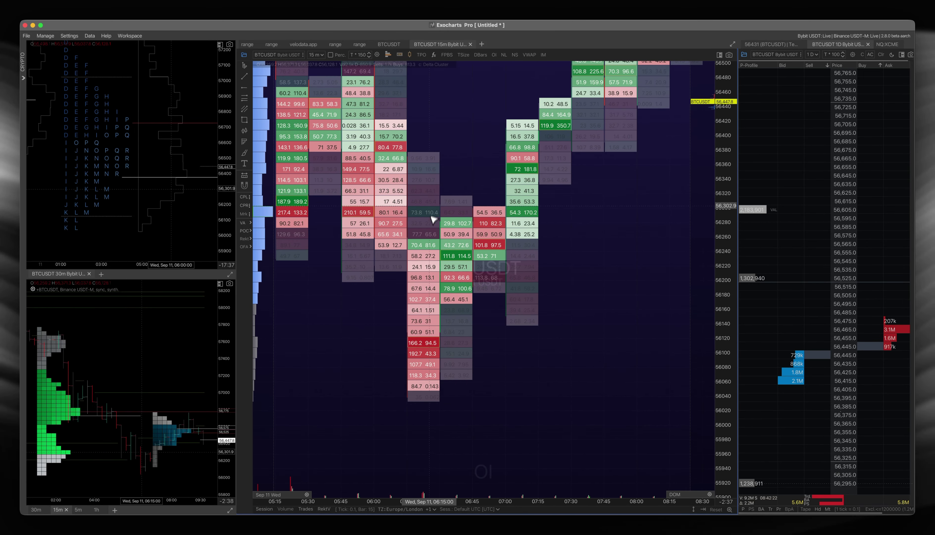
{"action": "key", "text": "super+Tab"}
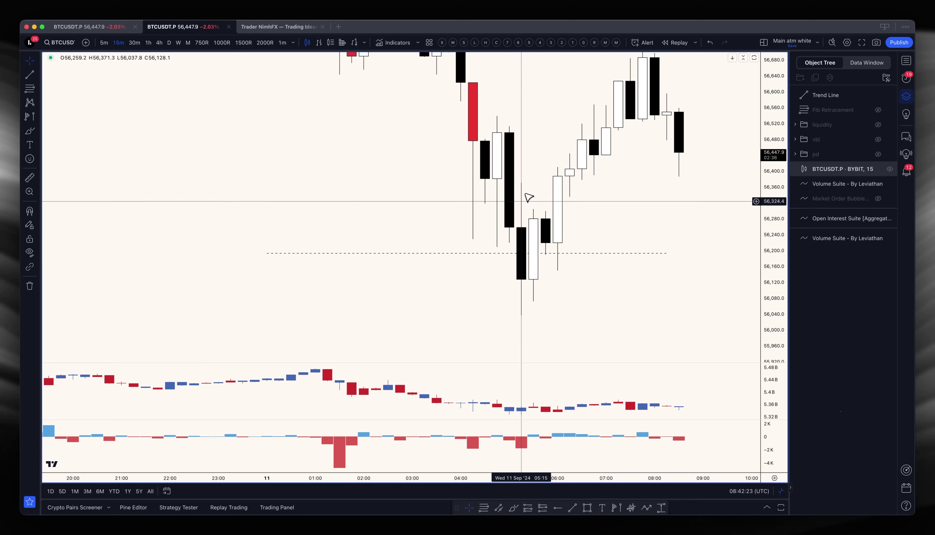
{"action": "key", "text": "super+Tab"}
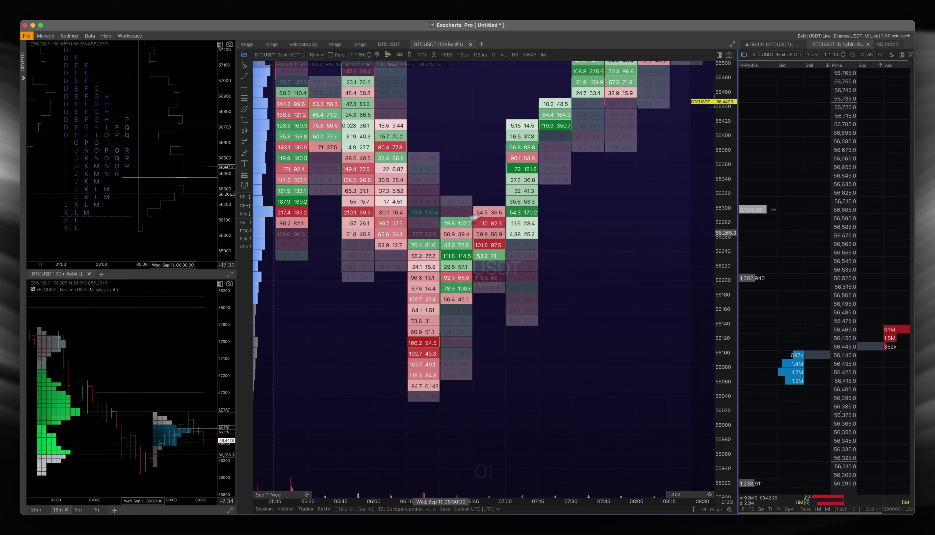
Increase the side candle width in the footprint chart's candle settings.
{"action": "right_click", "coordinate": [407, 60]}
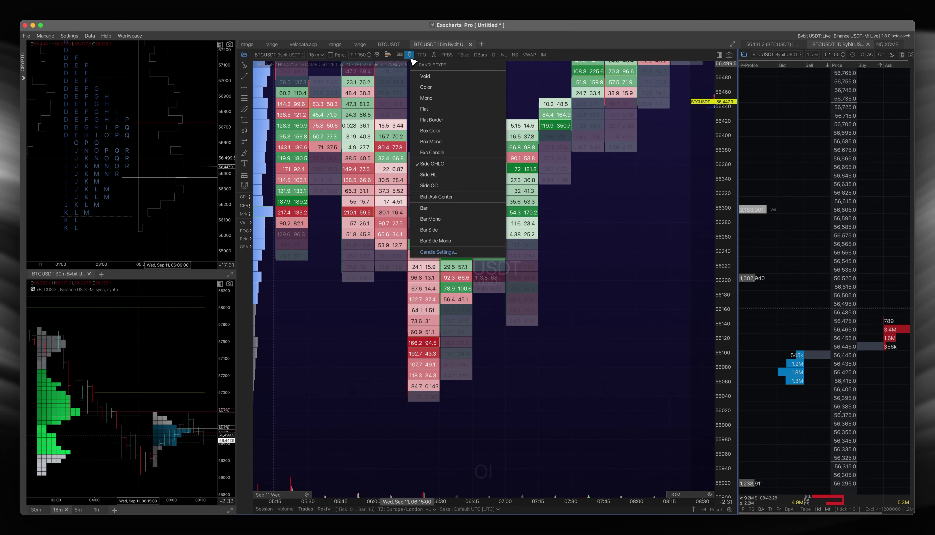
{"action": "left_click", "coordinate": [462, 245]}
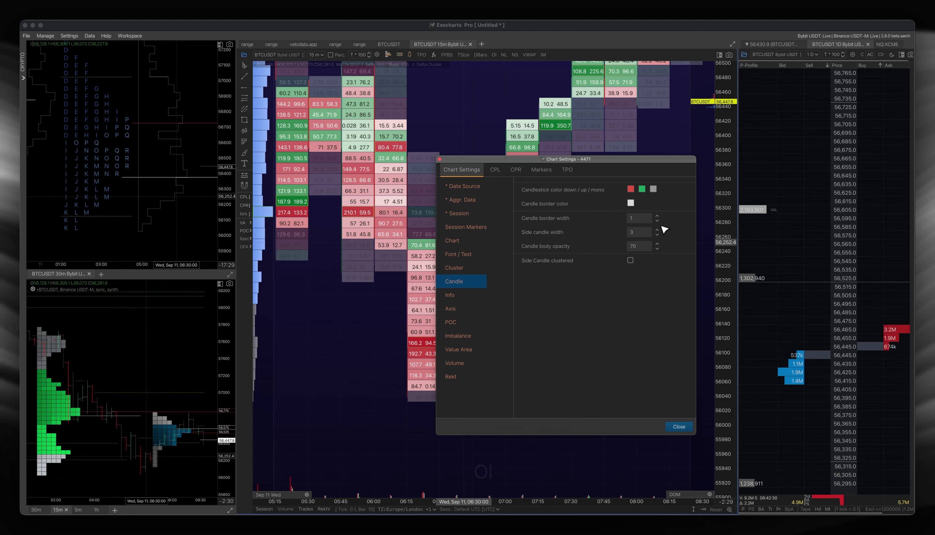
{"action": "key", "text": "Escape"}
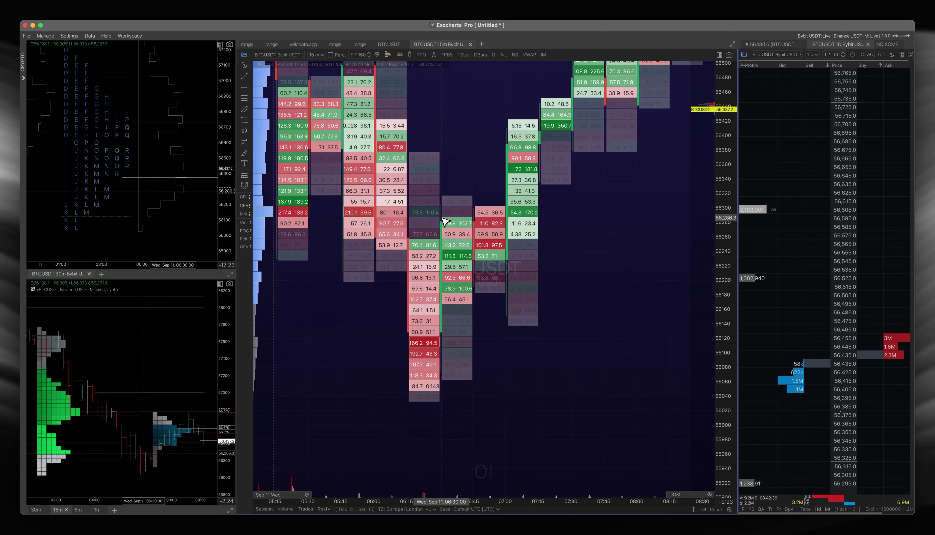
Compare the 05:15 and 05:30 candles in TradingView with their bid and ask volumes in Exocharts, ending in TradingView.
{"action": "key", "text": "super+Tab"}
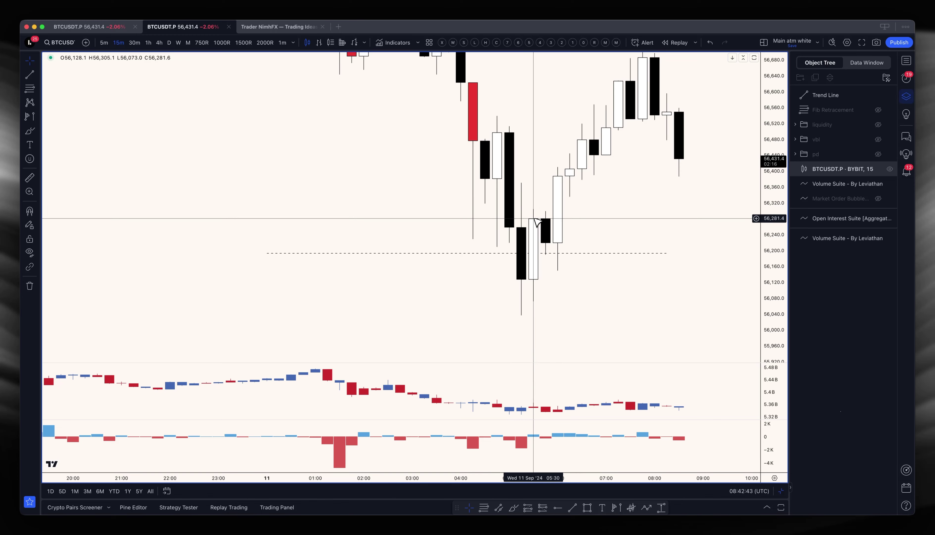
{"action": "key", "text": "super+Tab"}
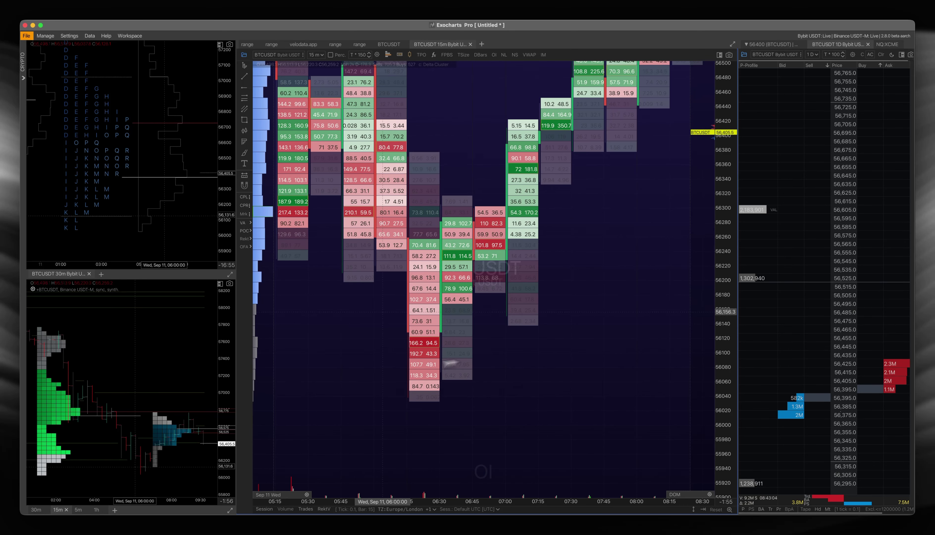
{"action": "key", "text": "super+Tab"}
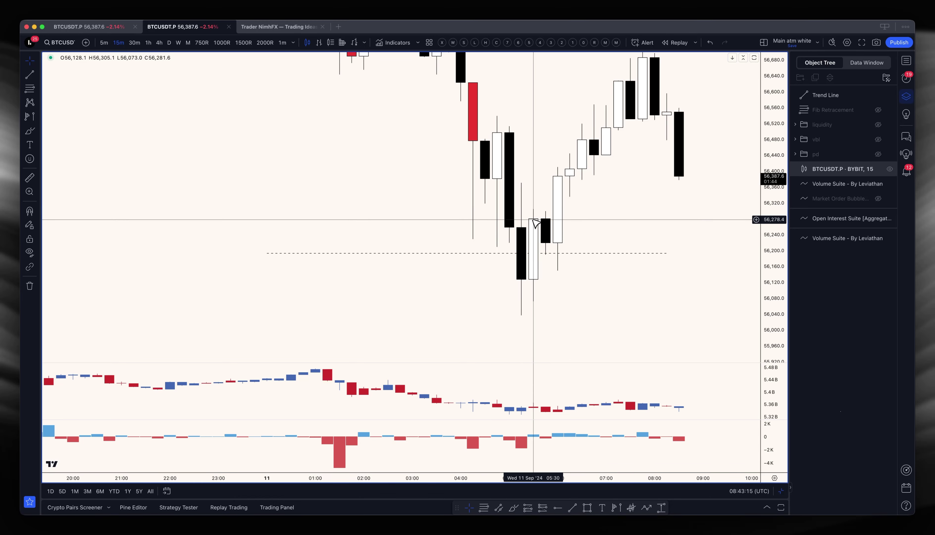
Measure the price rebound from the dashed line up to the recent highs.
{"action": "left_click", "coordinate": [571, 252], "text": "shift"}
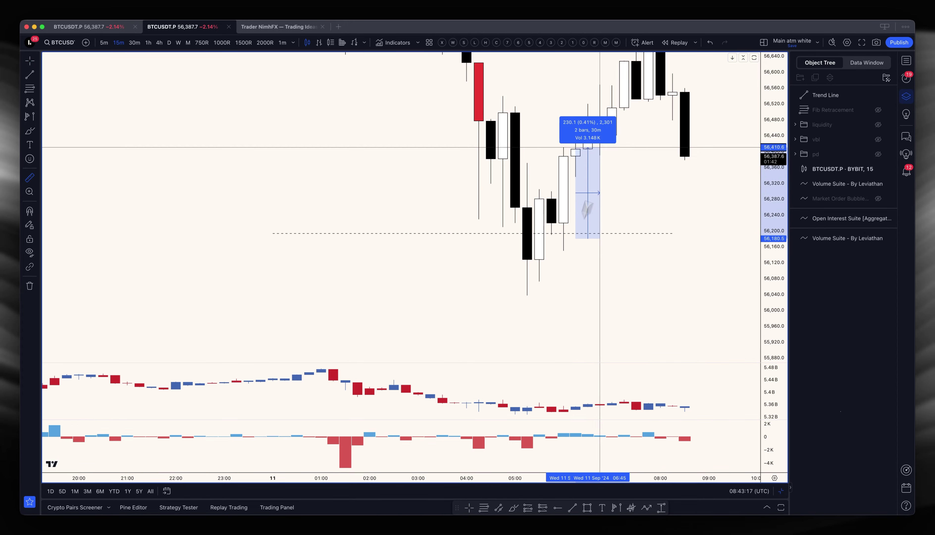
{"action": "left_click", "coordinate": [680, 90]}
{"action": "left_click_drag", "start_coordinate": [682, 92], "coordinate": [634, 155]}
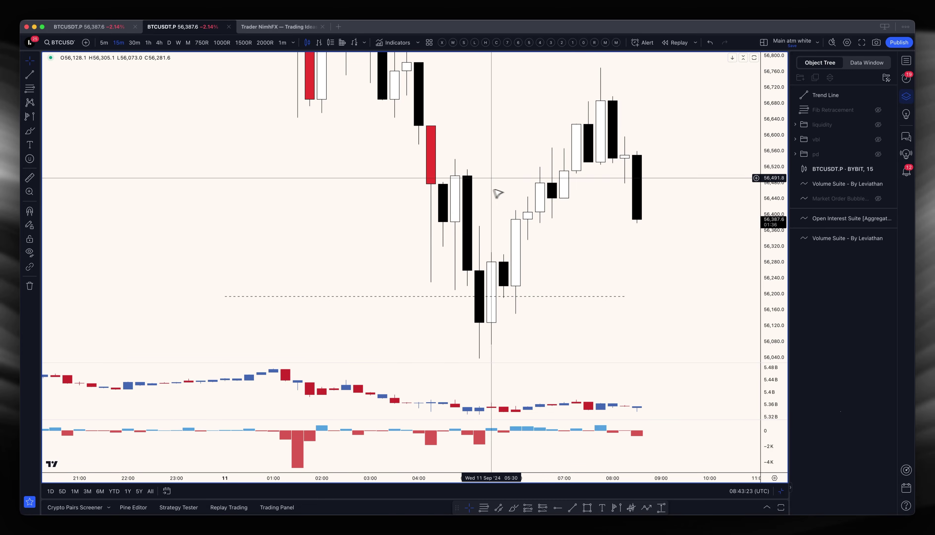
Delete the horizontal dashed trend line running through the 05:15 candle.
{"action": "left_click", "coordinate": [541, 297]}
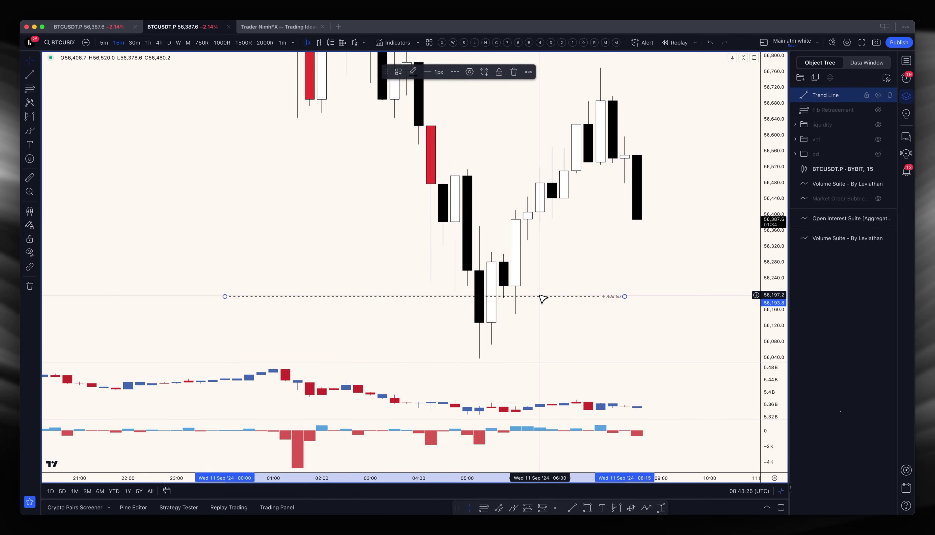
{"action": "key", "text": "BackSpace"}
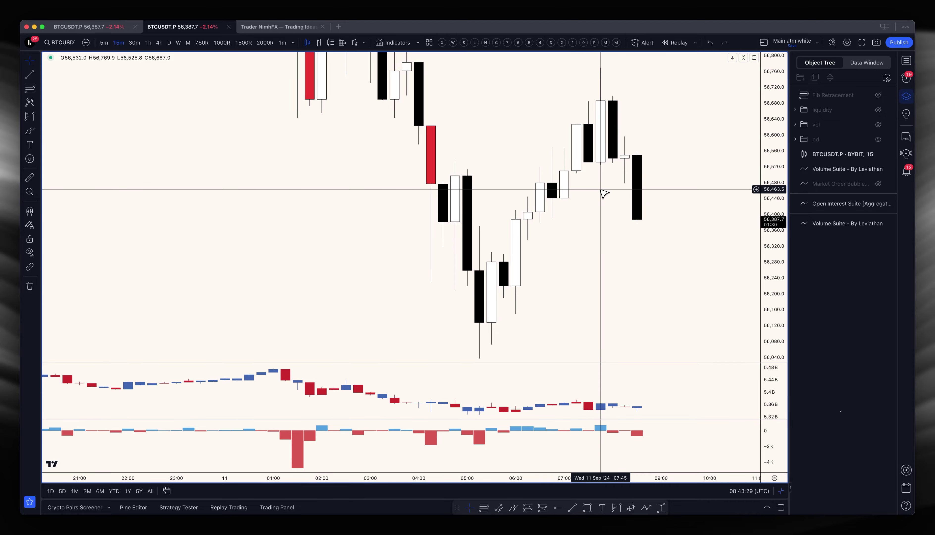
Draw a temporary horizontal dashed trend line at about 56,035 under the session low, from about 23:15 to 09:00, and delete it.
{"action": "left_click_drag", "start_coordinate": [781, 171], "coordinate": [781, 212]}
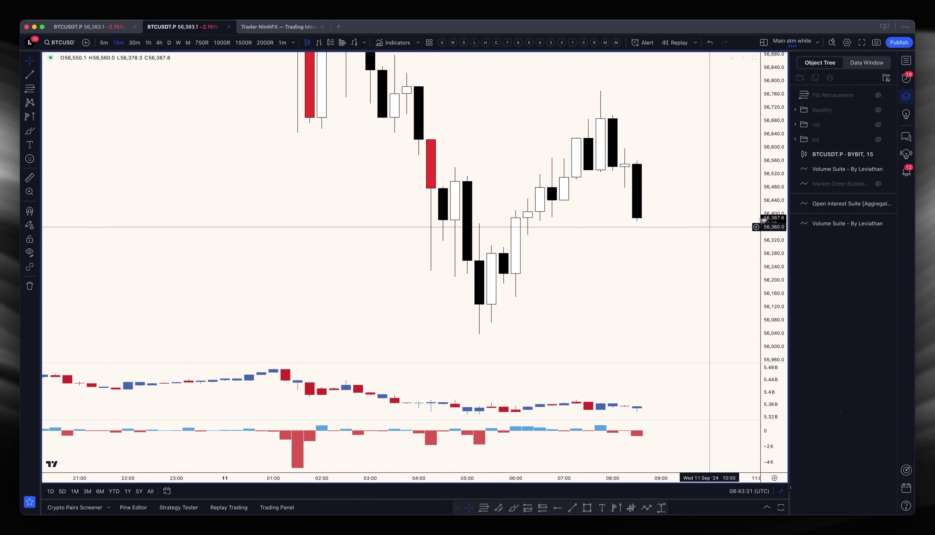
{"action": "left_click_drag", "start_coordinate": [503, 234], "coordinate": [468, 159]}
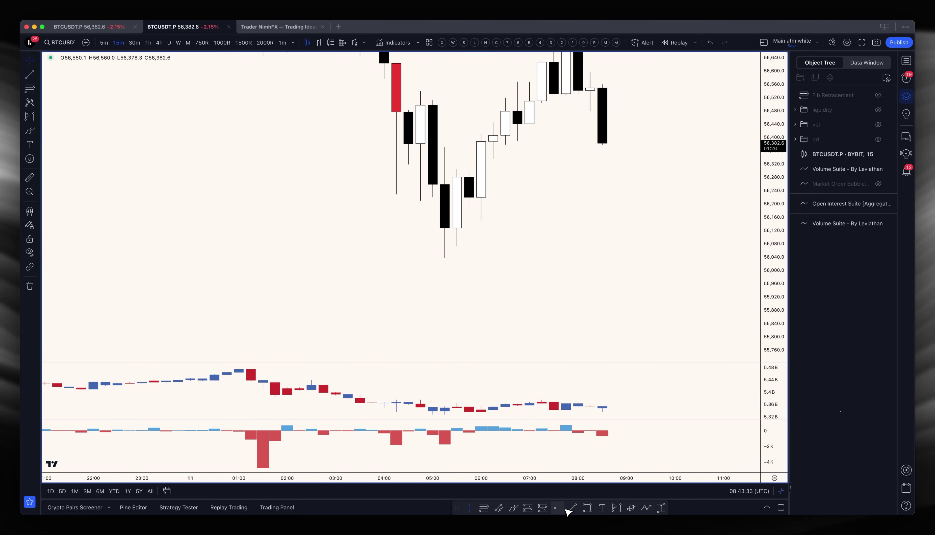
{"action": "left_click", "coordinate": [572, 507]}
{"action": "left_click_drag", "start_coordinate": [154, 258], "coordinate": [626, 259]}
{"action": "left_click", "coordinate": [567, 178]}
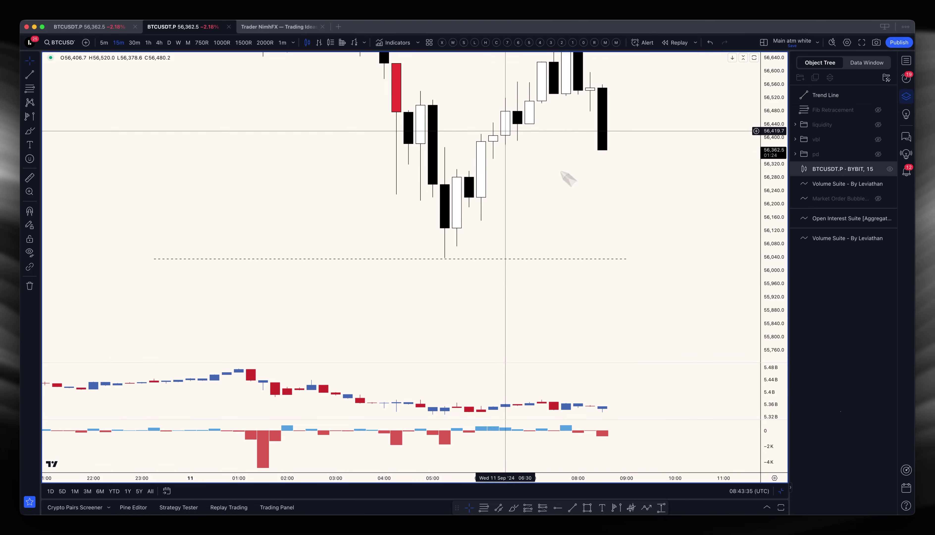
{"action": "left_click", "coordinate": [531, 260]}
{"action": "key", "text": "Delete"}
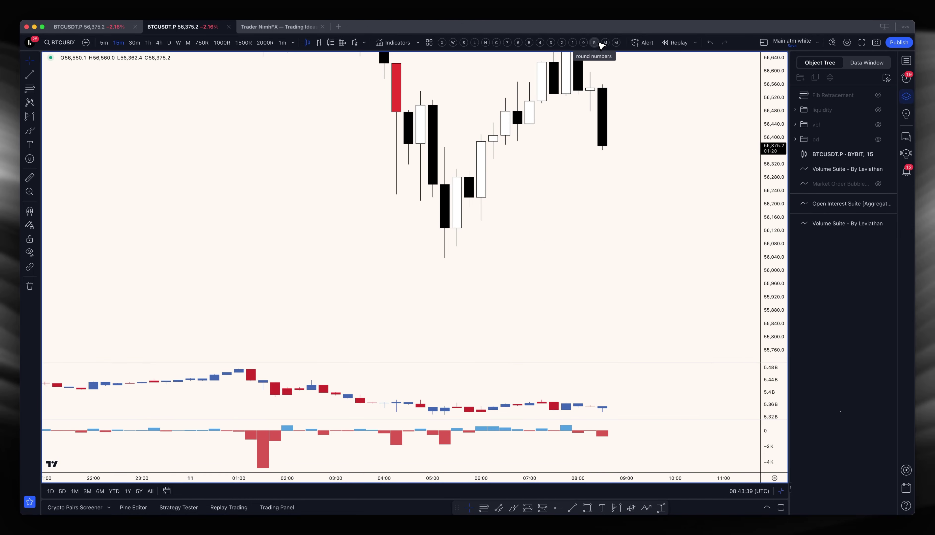
Apply the round numbers indicator template and review the inputs of the Round Number Levels indicator.
{"action": "left_click", "coordinate": [597, 43]}
{"action": "left_click_drag", "start_coordinate": [589, 225], "coordinate": [542, 178]}
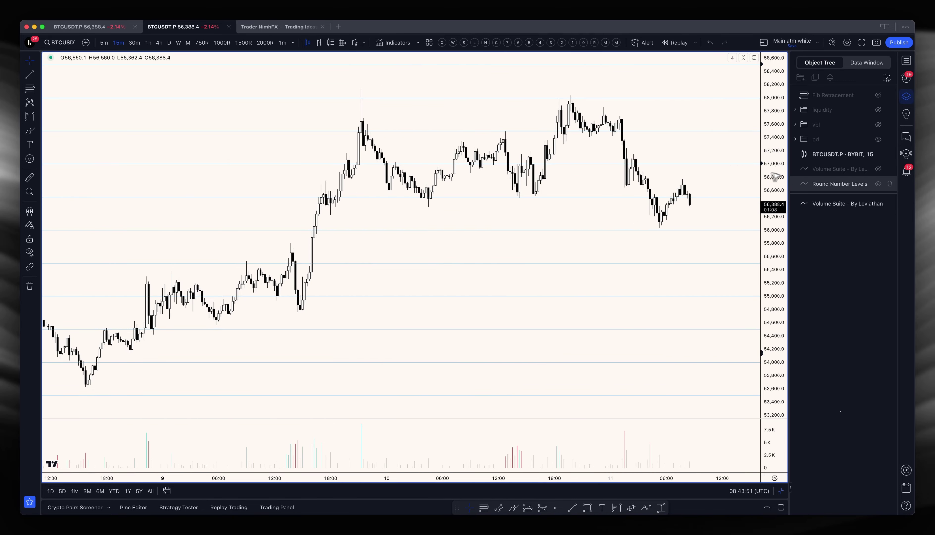
{"action": "double_click", "coordinate": [814, 184]}
{"action": "left_click", "coordinate": [411, 246]}
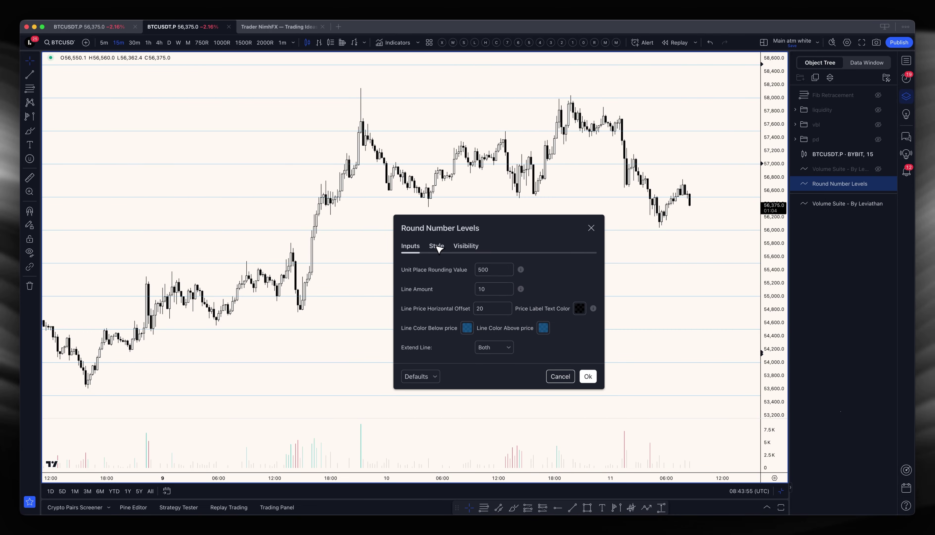
{"action": "left_click", "coordinate": [591, 228]}
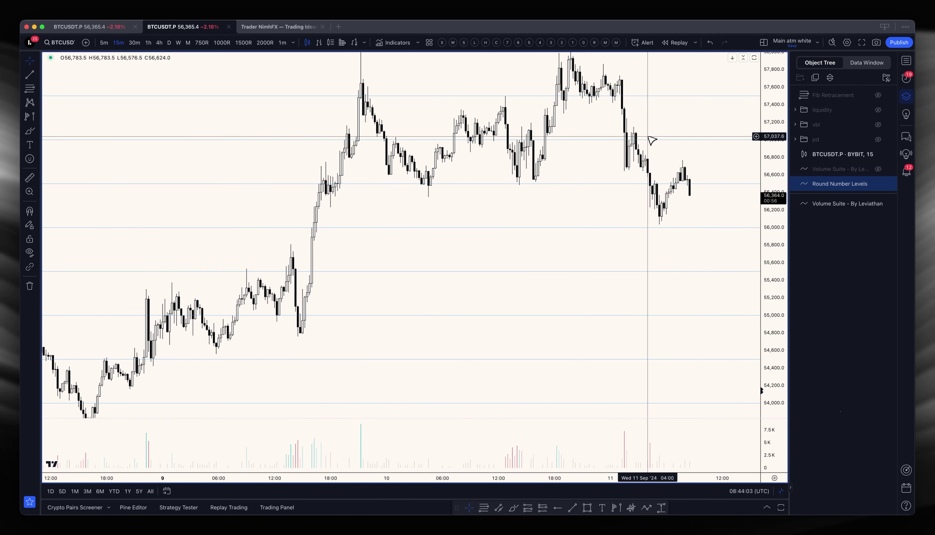
Circle the evening 9 September wick high above the 58,000 level with the Brush, undoing a trial mark at the 10 September high.
{"action": "left_click_drag", "start_coordinate": [585, 133], "coordinate": [583, 169]}
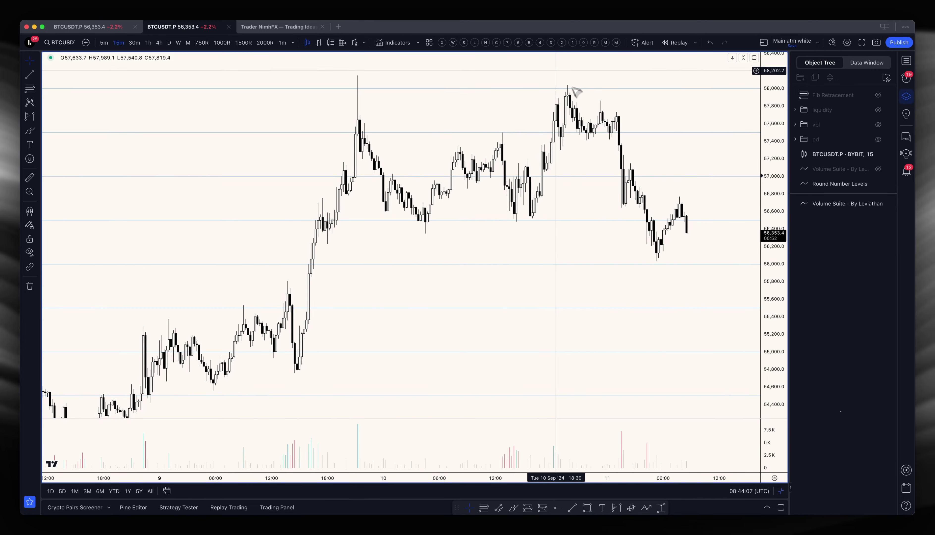
{"action": "left_click", "coordinate": [513, 507]}
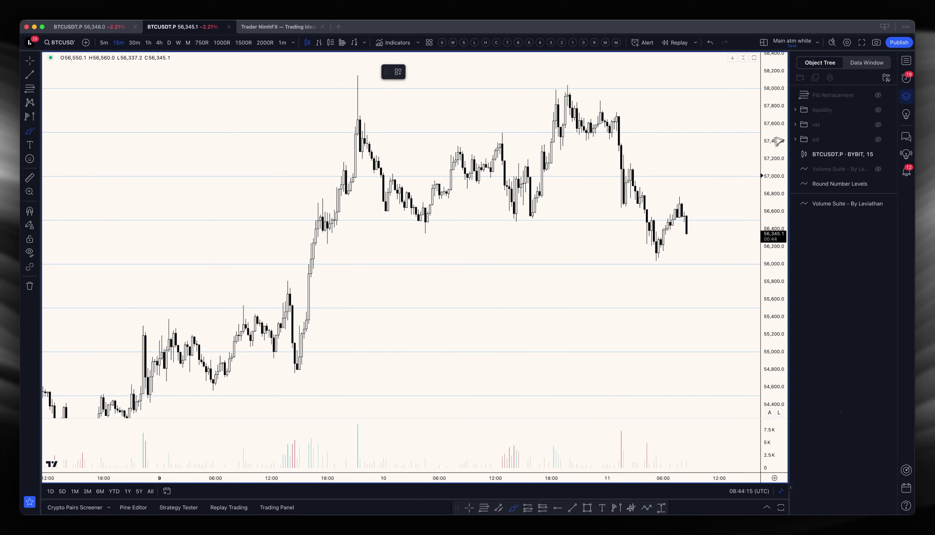
{"action": "left_click_drag", "start_coordinate": [777, 126], "coordinate": [775, 160]}
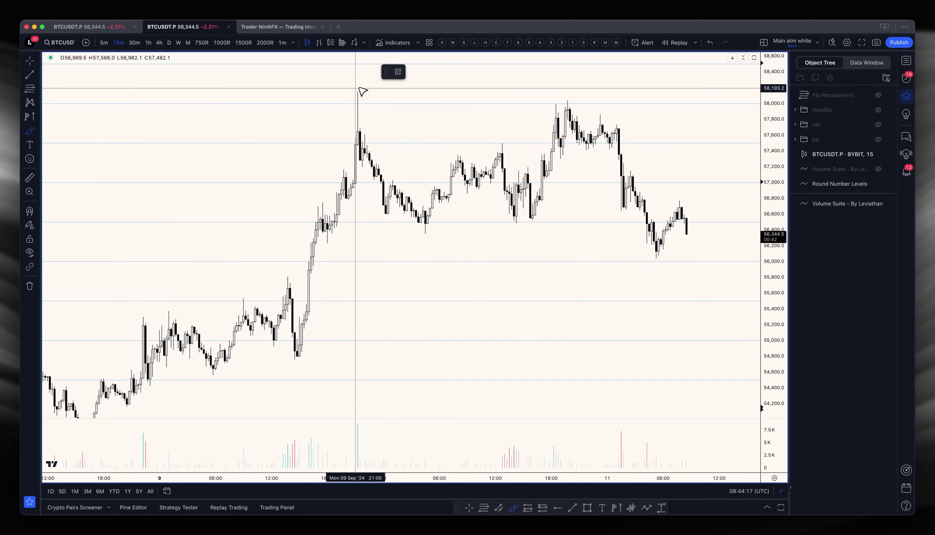
{"action": "mouse_move", "coordinate": [556, 98]}
{"action": "left_mouse_down"}
{"action": "mouse_move", "coordinate": [572, 86]}
{"action": "mouse_move", "coordinate": [557, 111]}
{"action": "mouse_move", "coordinate": [566, 111]}
{"action": "left_mouse_up"}
{"action": "key", "text": "super+z"}
{"action": "left_click_drag", "start_coordinate": [356, 95], "coordinate": [365, 95]}
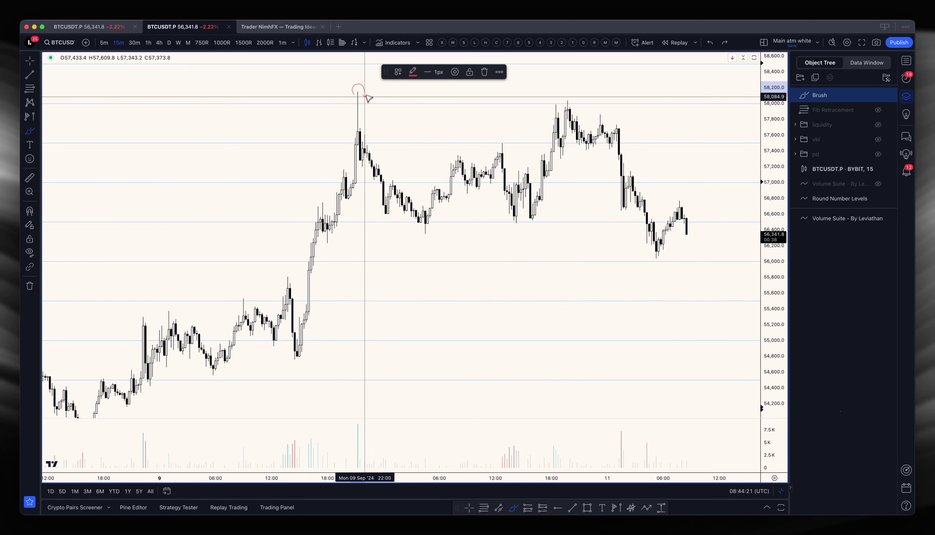
Draw temporary Brush marks at the evening 9 September wick high and the 10 September 04:00 low near 56,500, undoing the circles.
{"action": "key", "text": "super+z"}
{"action": "left_click", "coordinate": [358, 91]}
{"action": "key", "text": "ctrl+z"}
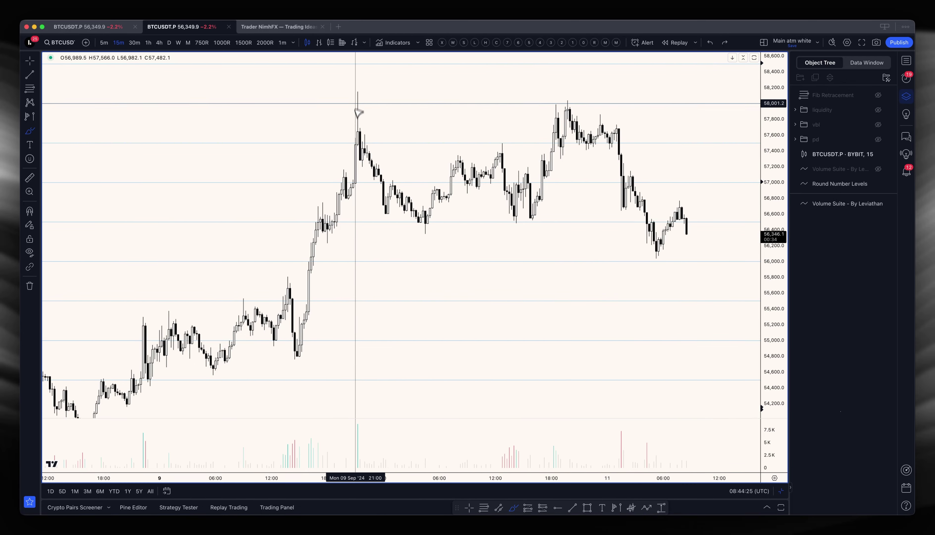
{"action": "mouse_move", "coordinate": [356, 90]}
{"action": "left_mouse_down"}
{"action": "mouse_move", "coordinate": [352, 105]}
{"action": "mouse_move", "coordinate": [368, 97]}
{"action": "left_mouse_up"}
{"action": "key", "text": "ctrl+z"}
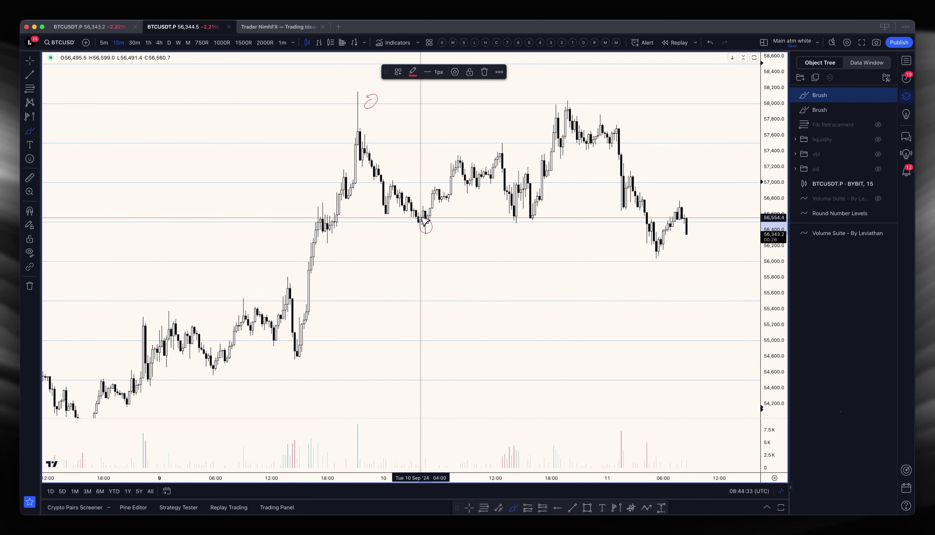
{"action": "key", "text": "ctrl+z"}
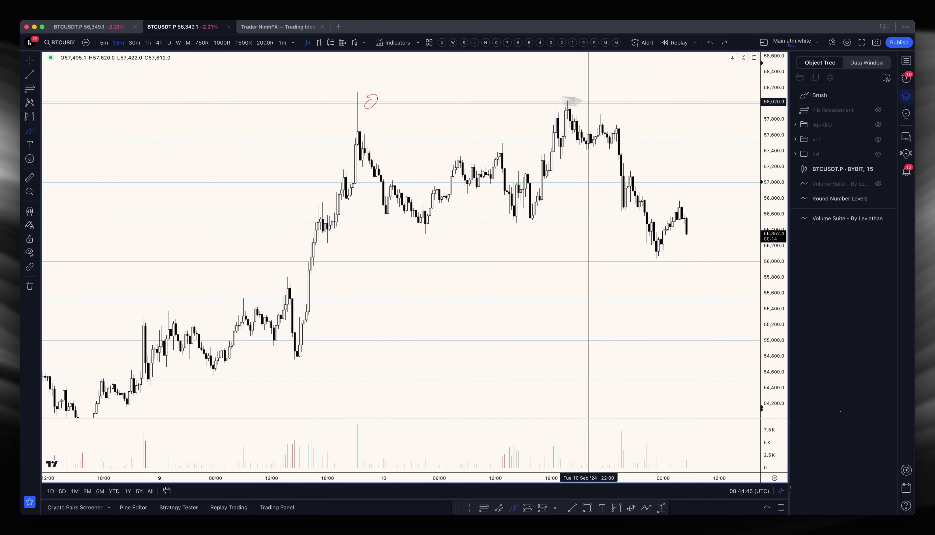
Sketch trial Brush marks near the evening 10 September high and the 9 September high, removing them and the leftover mark.
{"action": "mouse_move", "coordinate": [572, 98]}
{"action": "left_mouse_down"}
{"action": "mouse_move", "coordinate": [579, 104]}
{"action": "mouse_move", "coordinate": [572, 98]}
{"action": "left_mouse_up"}
{"action": "key", "text": "super+z"}
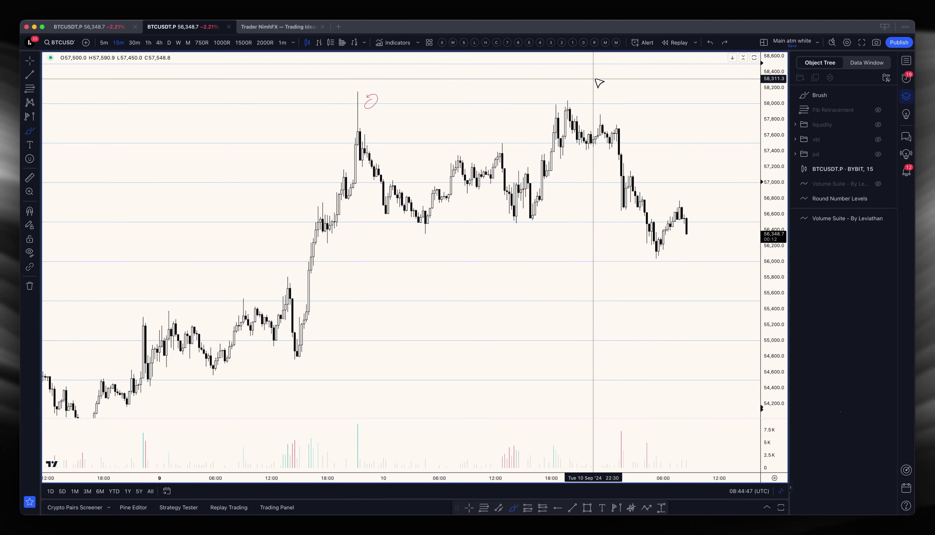
{"action": "key", "text": "super+z"}
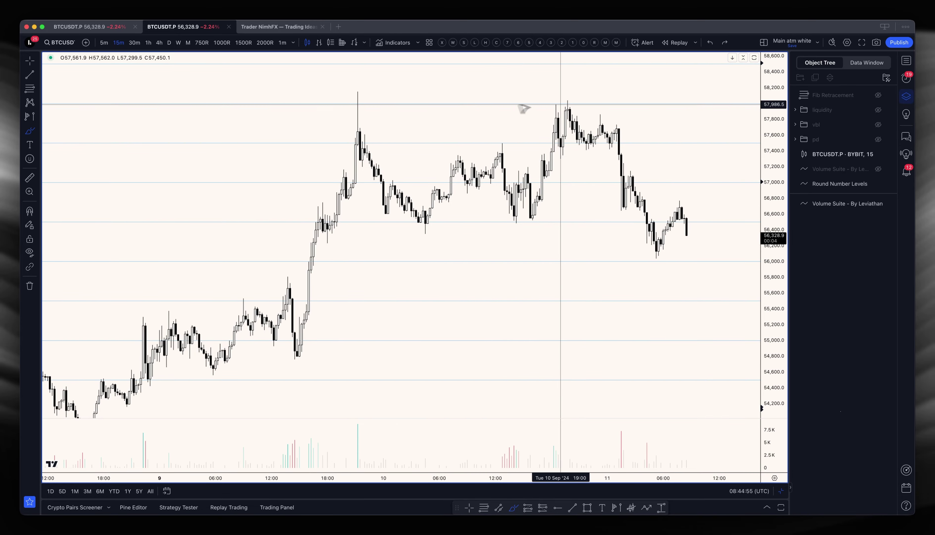
{"action": "left_click_drag", "start_coordinate": [372, 129], "coordinate": [408, 102]}
{"action": "key", "text": "super+z"}
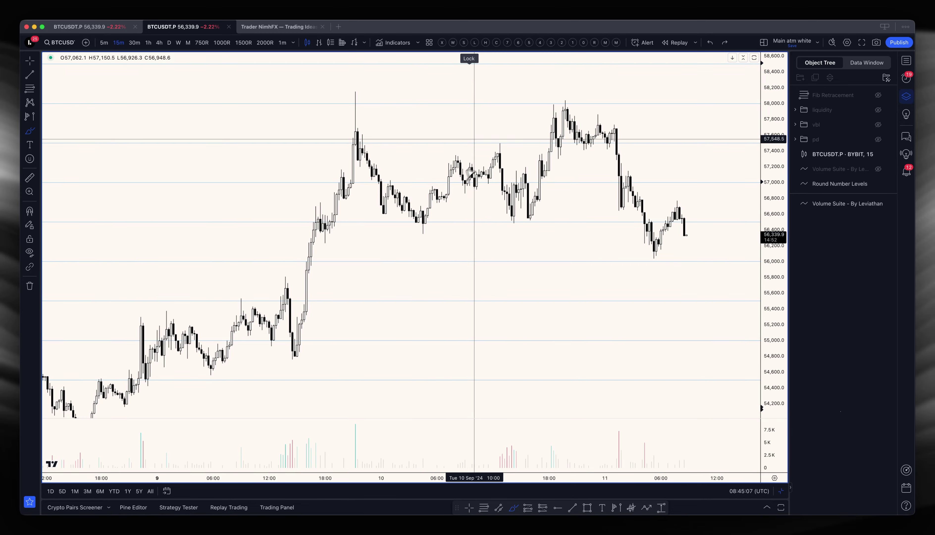
{"action": "left_click", "coordinate": [466, 92]}
{"action": "key", "text": "Delete"}
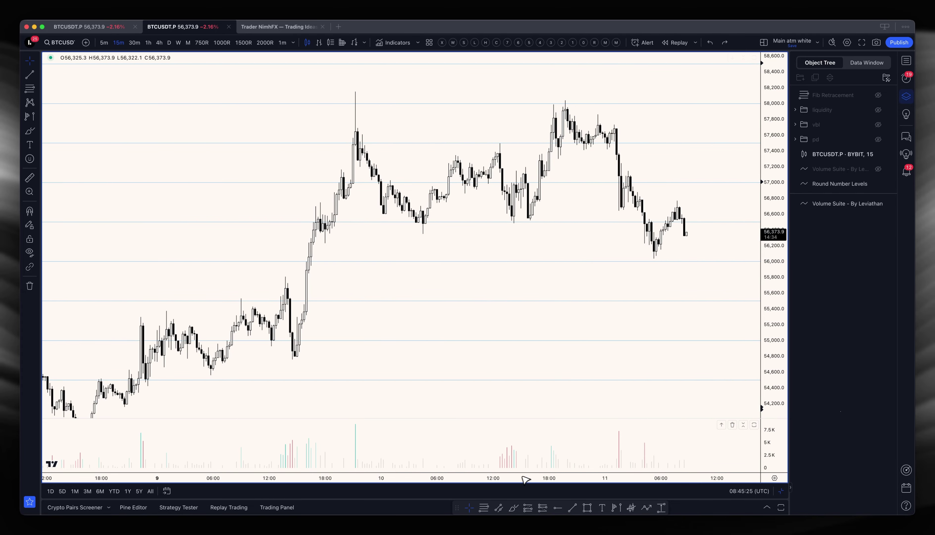
Circle the 10 September 18:45 high at 58,000 with the Brush, add a trial stroke beside it, and undo both marks.
{"action": "left_click_drag", "start_coordinate": [554, 99], "coordinate": [549, 101]}
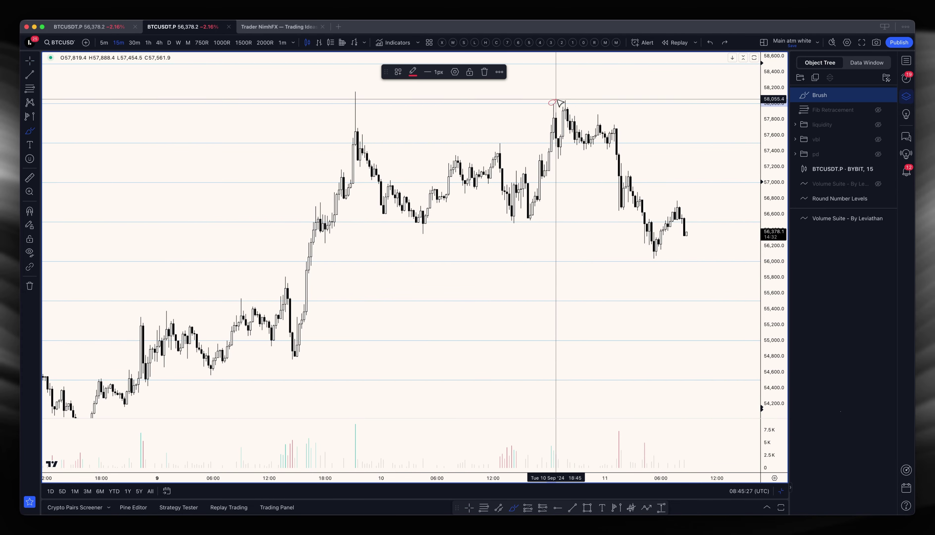
{"action": "key", "text": "super+z"}
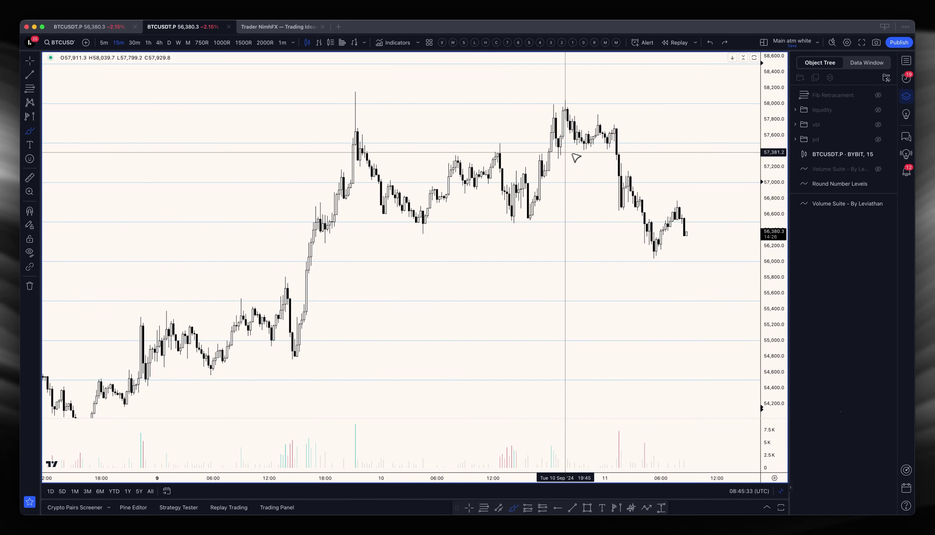
{"action": "mouse_move", "coordinate": [573, 155]}
{"action": "left_mouse_down"}
{"action": "mouse_move", "coordinate": [556, 162]}
{"action": "mouse_move", "coordinate": [577, 87]}
{"action": "mouse_move", "coordinate": [603, 70]}
{"action": "left_mouse_up"}
{"action": "key", "text": "super+z"}
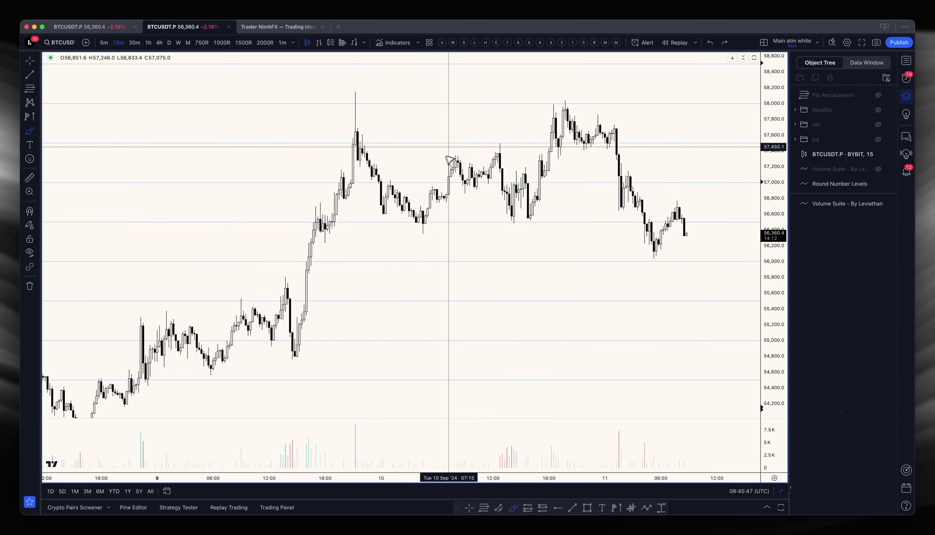
{"action": "key", "text": "Escape"}
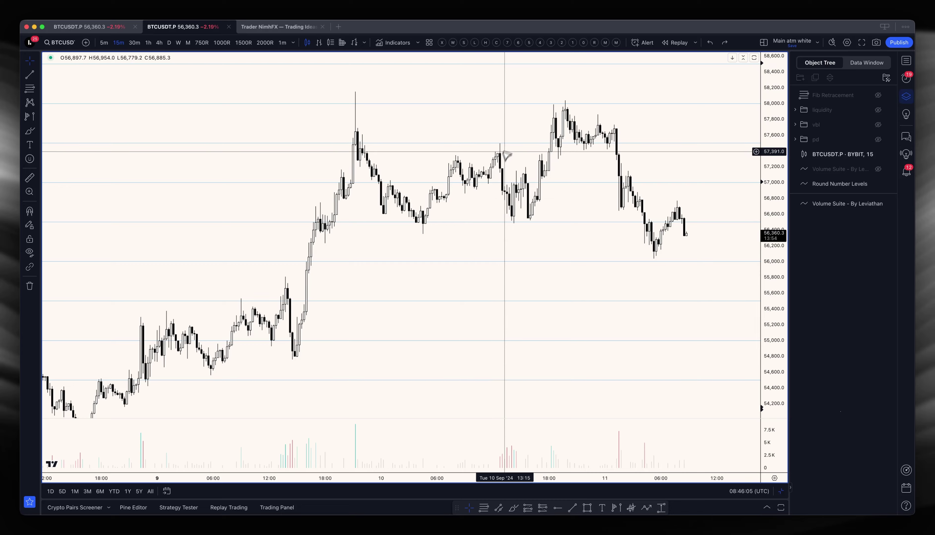
Switch to Exocharts, examine the session profiles on the 30m BTCUSDT chart around the 10 September high, and return to TradingView.
{"action": "key", "text": "super+Tab"}
{"action": "left_click_drag", "start_coordinate": [67, 354], "coordinate": [124, 368]}
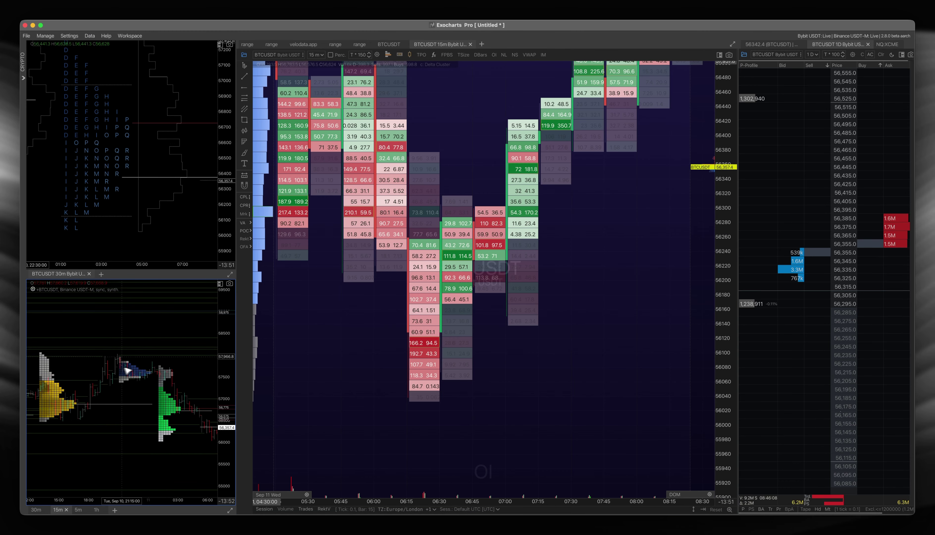
{"action": "left_click", "coordinate": [32, 514]}
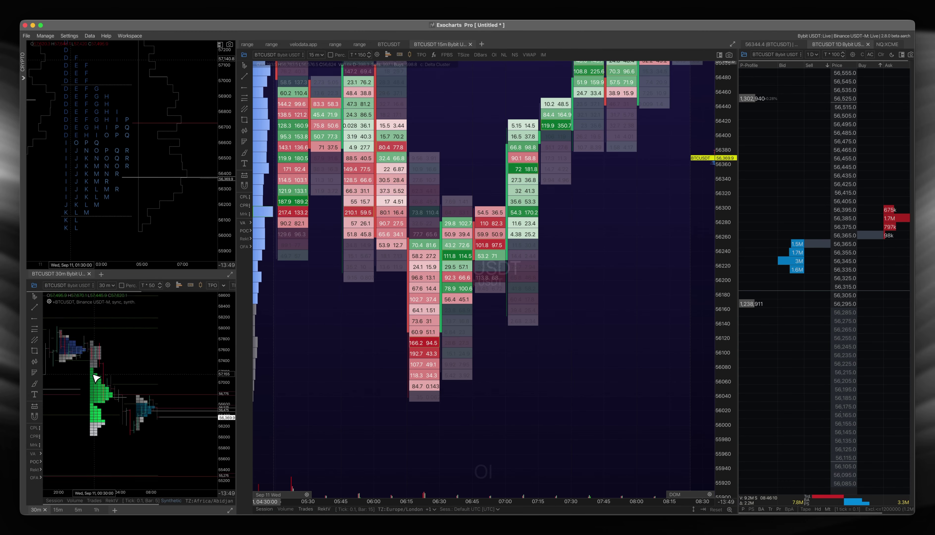
{"action": "left_click", "coordinate": [218, 285]}
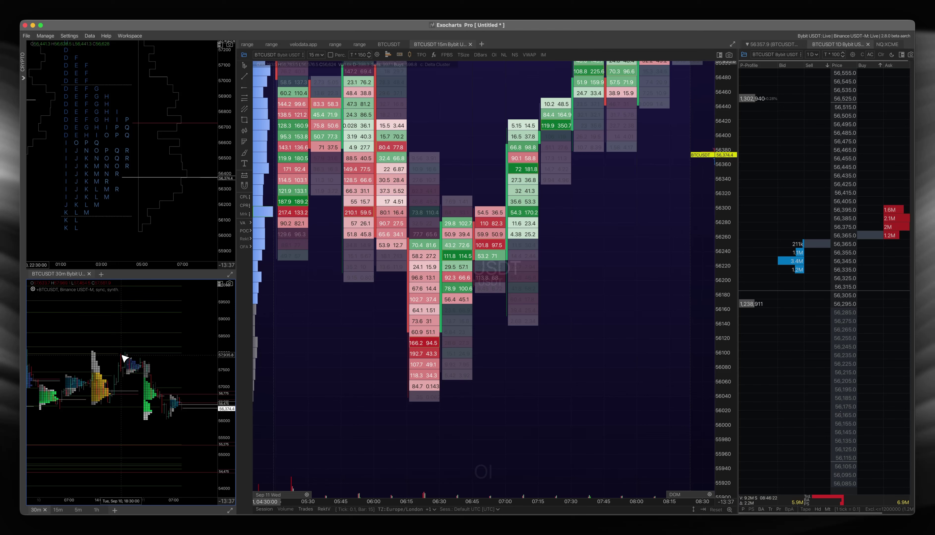
{"action": "key", "text": "super+Tab"}
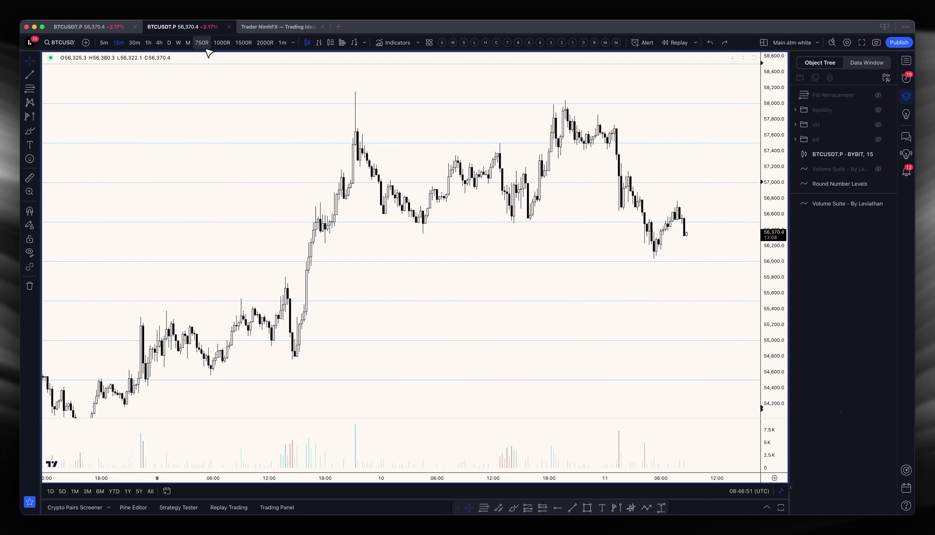
Examine the 8 to 11 September price swings against the round number levels between 54,000 and 58,000.
{"action": "left_click_drag", "start_coordinate": [779, 95], "coordinate": [775, 160]}
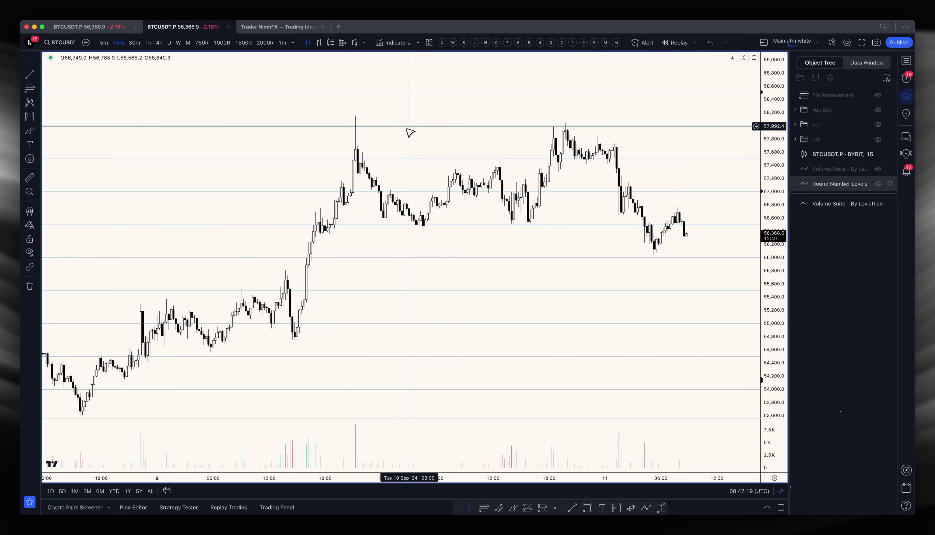
{"action": "right_click", "coordinate": [430, 138]}
{"action": "left_click", "coordinate": [434, 145]}
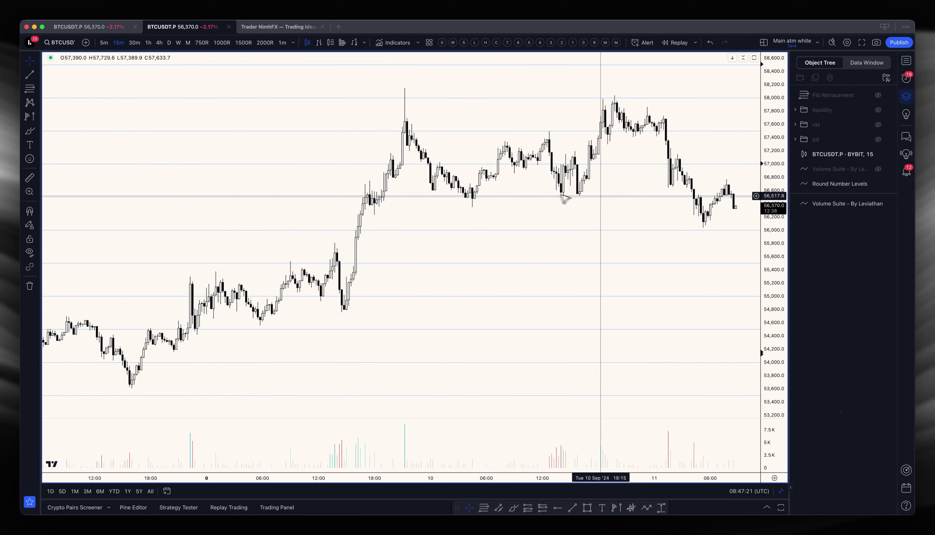
{"action": "left_click_drag", "start_coordinate": [772, 216], "coordinate": [772, 160]}
{"action": "left_click_drag", "start_coordinate": [624, 197], "coordinate": [605, 194]}
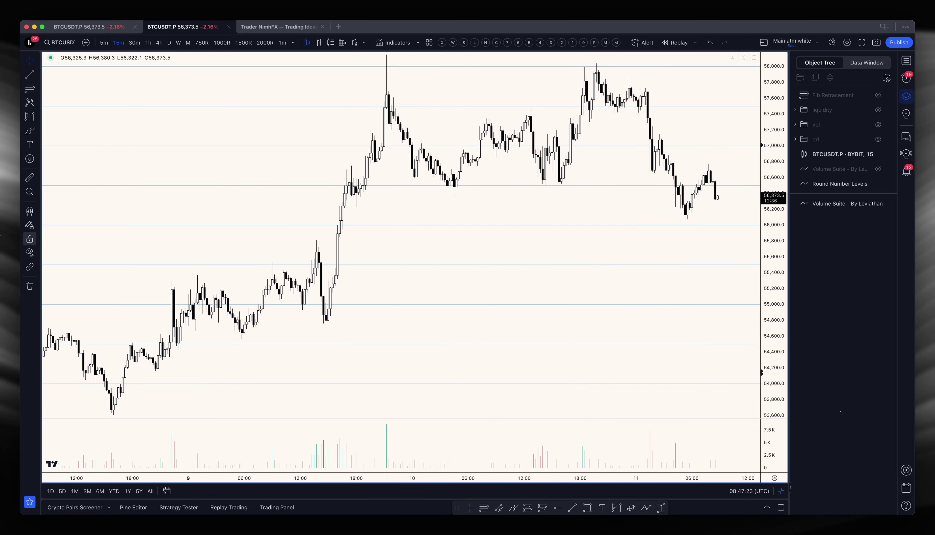
{"action": "scroll", "coordinate": [363, 192], "scroll_direction": "right", "scroll_amount": 5}
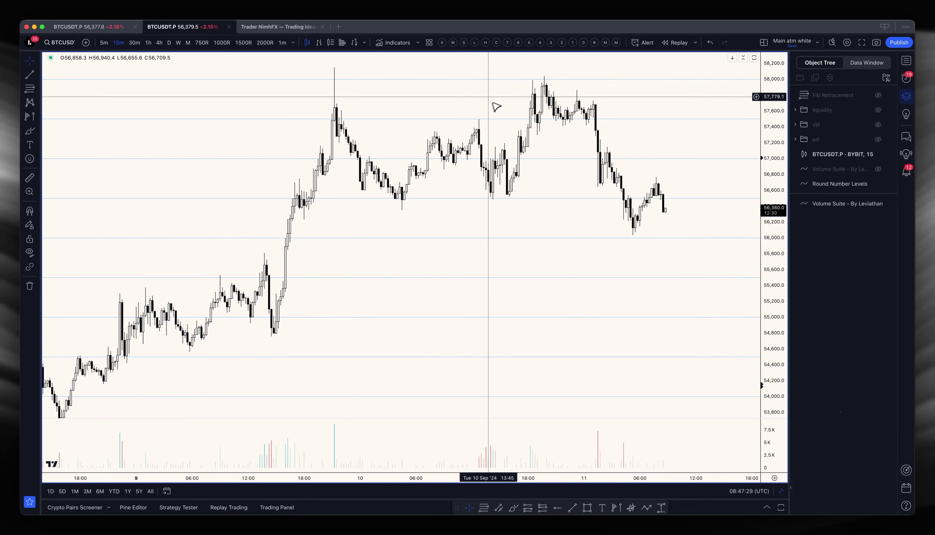
{"action": "left_click_drag", "start_coordinate": [501, 105], "coordinate": [500, 107]}
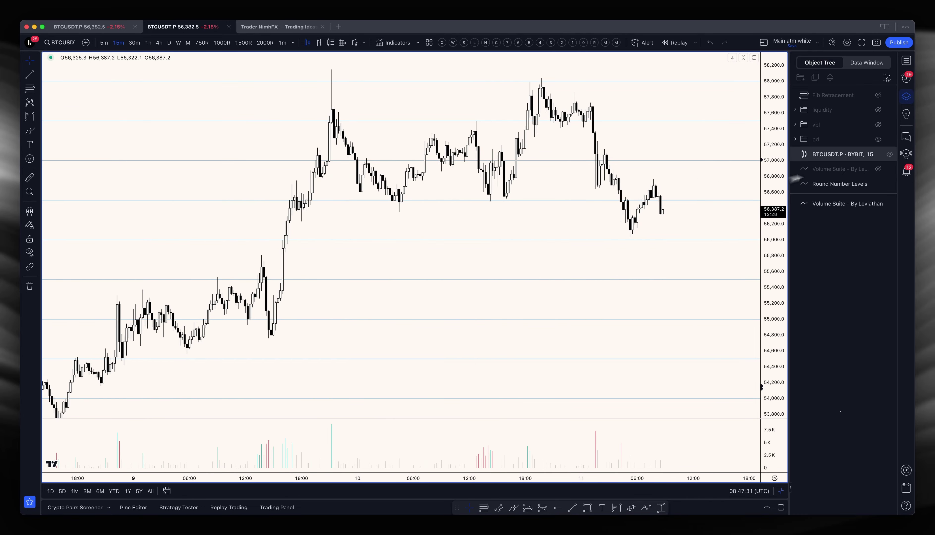
Apply the Pivotal Moments indicator template and inspect its pivot lines above the 9 September high and down to the 6 September low.
{"action": "left_click", "coordinate": [474, 42]}
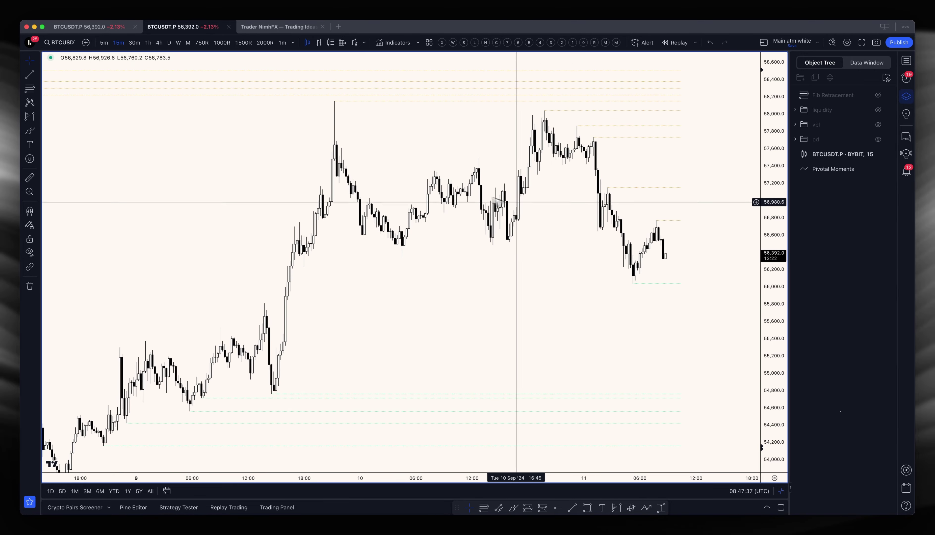
{"action": "left_click_drag", "start_coordinate": [513, 227], "coordinate": [494, 190]}
{"action": "left_click_drag", "start_coordinate": [372, 365], "coordinate": [441, 257]}
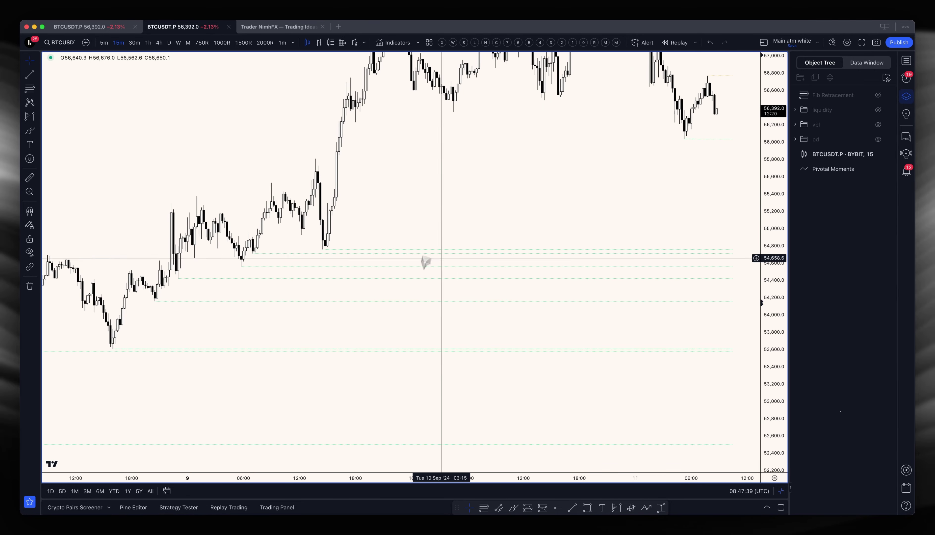
{"action": "scroll", "coordinate": [250, 274], "scroll_direction": "down", "scroll_amount": 3}
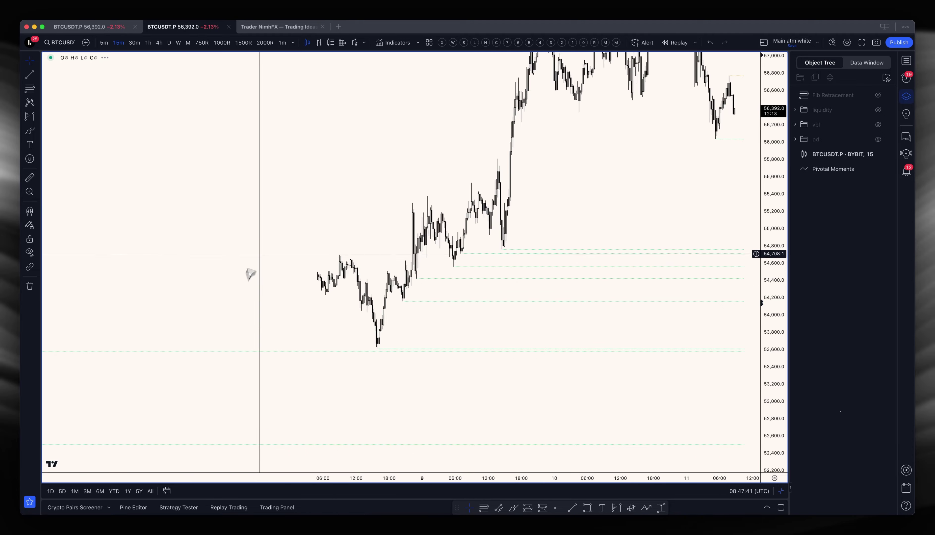
{"action": "scroll", "coordinate": [251, 273], "scroll_direction": "down", "scroll_amount": 2}
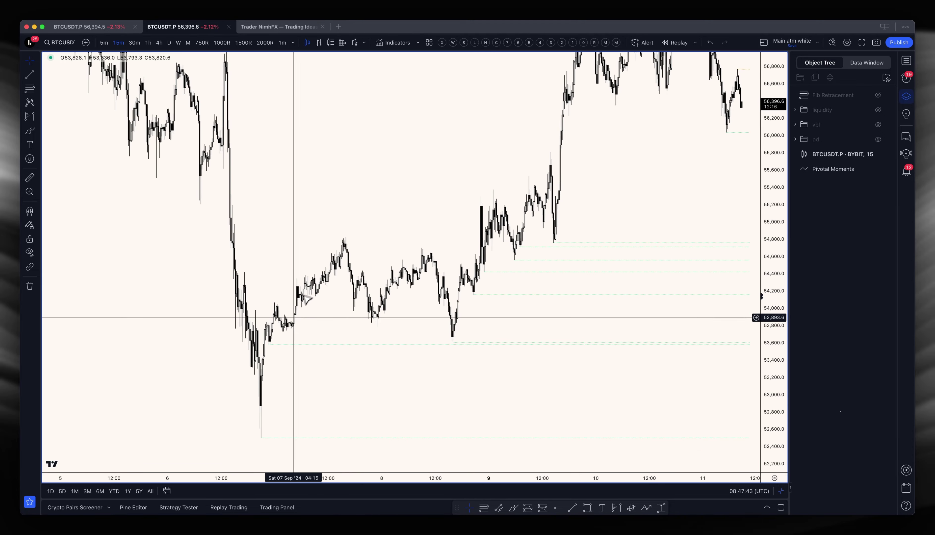
{"action": "scroll", "coordinate": [371, 167], "scroll_direction": "right", "scroll_amount": 5}
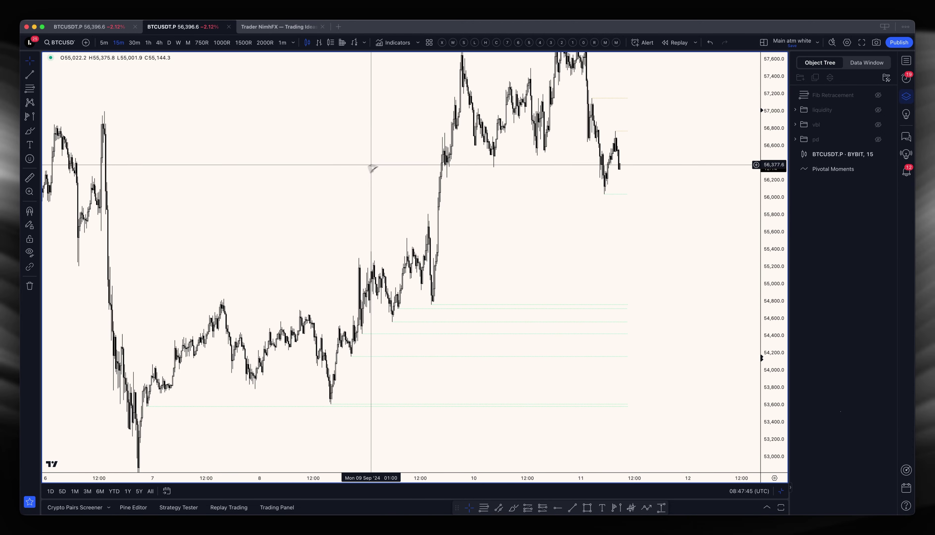
{"action": "scroll", "coordinate": [374, 157], "scroll_direction": "up", "scroll_amount": 3}
{"action": "left_click_drag", "start_coordinate": [542, 105], "coordinate": [544, 154]}
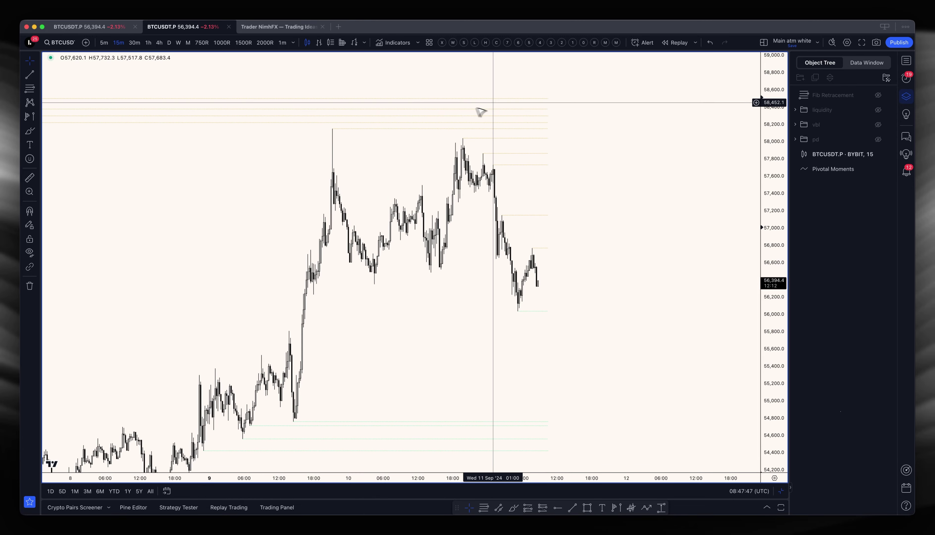
Make the high and low lines of the Pivotal Moments indicator more opaque in its input settings.
{"action": "double_click", "coordinate": [496, 98]}
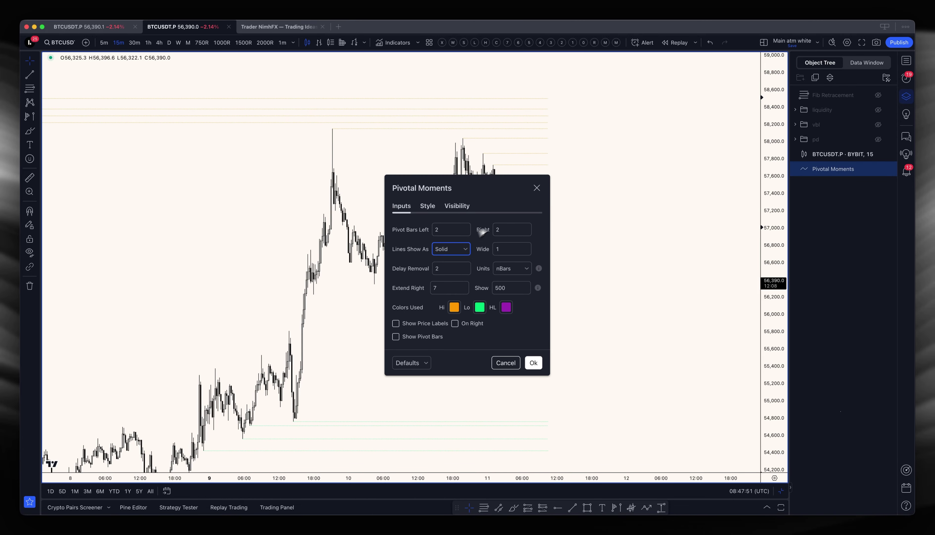
{"action": "mouse_move", "coordinate": [513, 195]}
{"action": "left_mouse_down"}
{"action": "mouse_move", "coordinate": [320, 192]}
{"action": "mouse_move", "coordinate": [302, 183]}
{"action": "left_mouse_up"}
{"action": "left_click", "coordinate": [416, 181]}
Circle the ends of the paired pivot low lines at about 53,600 with the Brush, undoing a first trial circle.
{"action": "scroll", "coordinate": [460, 223], "scroll_direction": "left", "scroll_amount": 10}
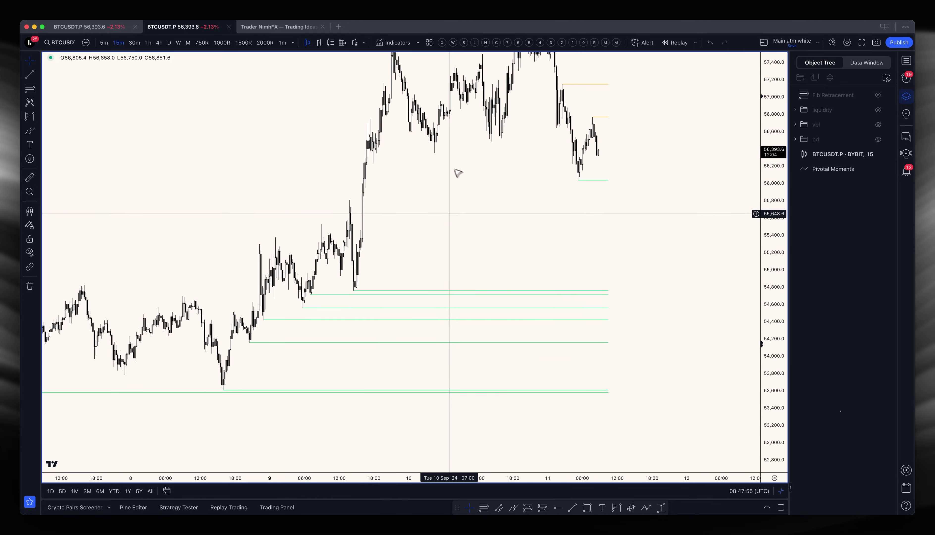
{"action": "left_click_drag", "start_coordinate": [329, 302], "coordinate": [323, 305]}
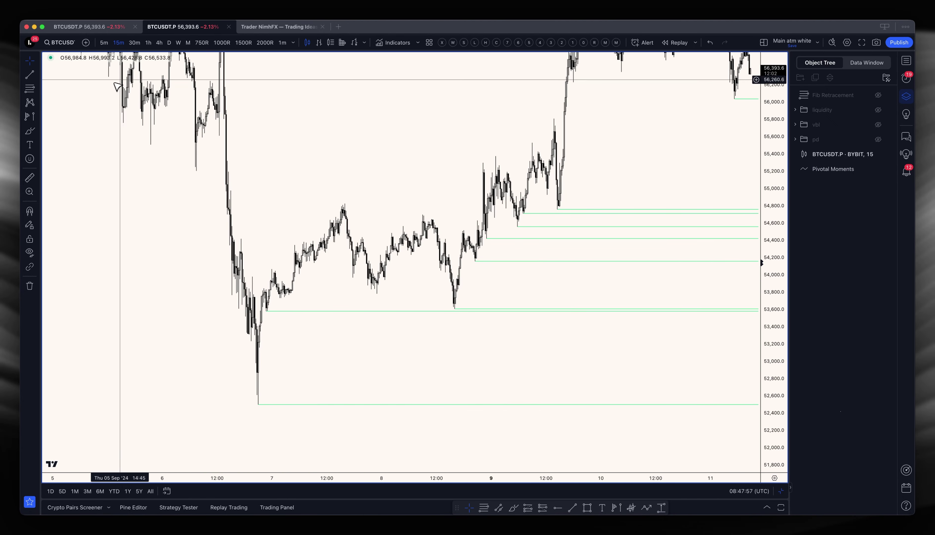
{"action": "scroll", "coordinate": [426, 313], "scroll_direction": "right", "scroll_amount": 10}
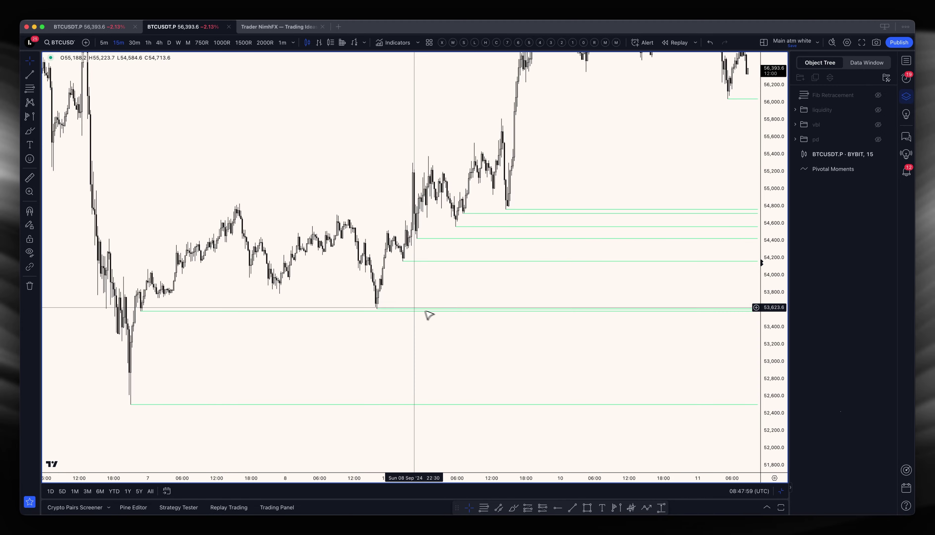
{"action": "scroll", "coordinate": [463, 244], "scroll_direction": "up", "scroll_amount": 2}
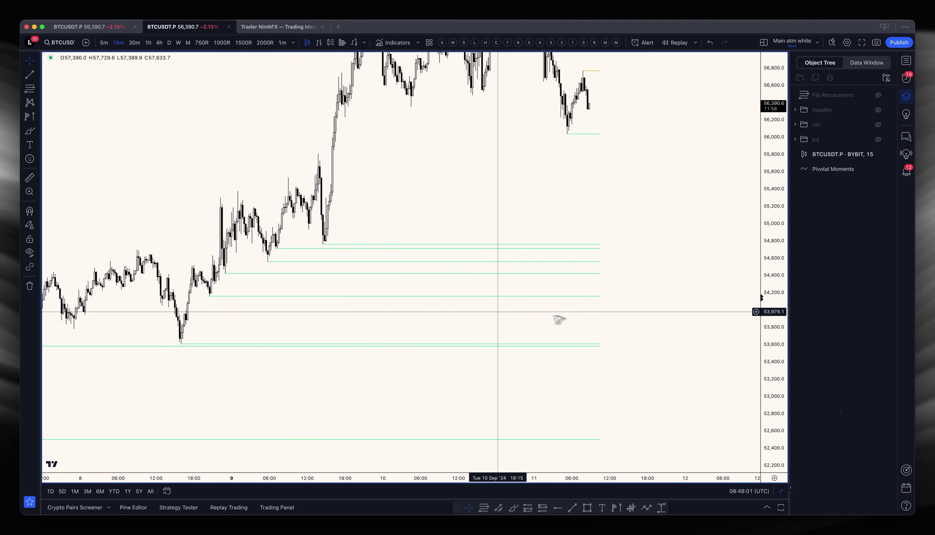
{"action": "scroll", "coordinate": [445, 342], "scroll_direction": "down", "scroll_amount": 3}
{"action": "left_click", "coordinate": [513, 508]}
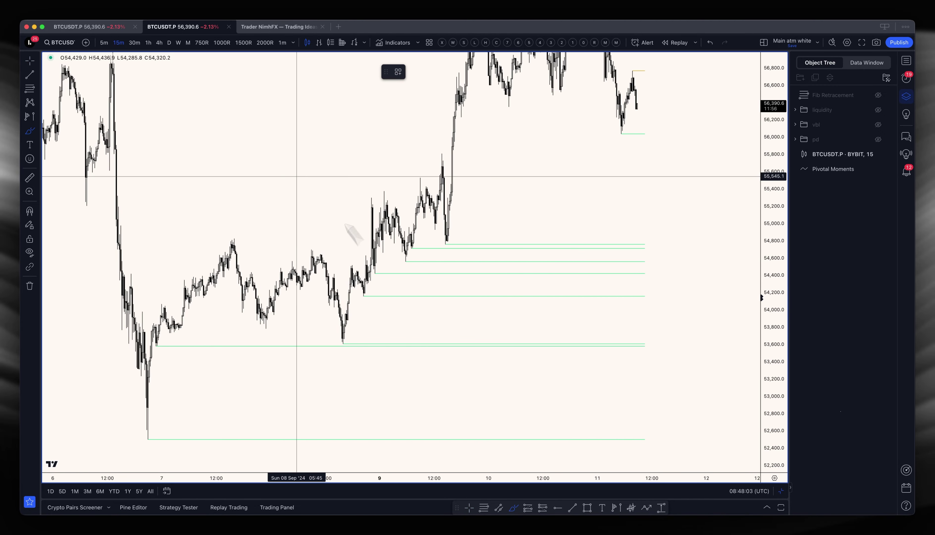
{"action": "left_click_drag", "start_coordinate": [646, 337], "coordinate": [636, 348]}
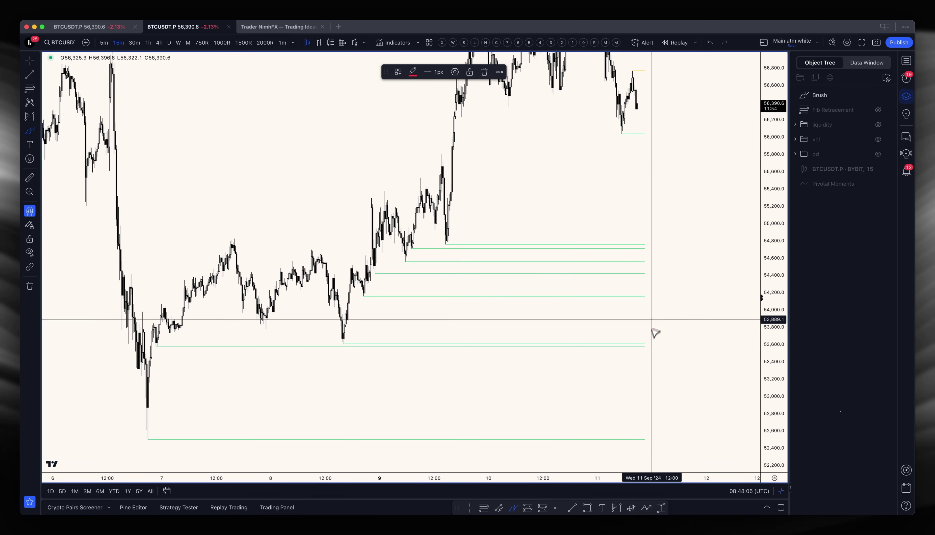
{"action": "key", "text": "super+z"}
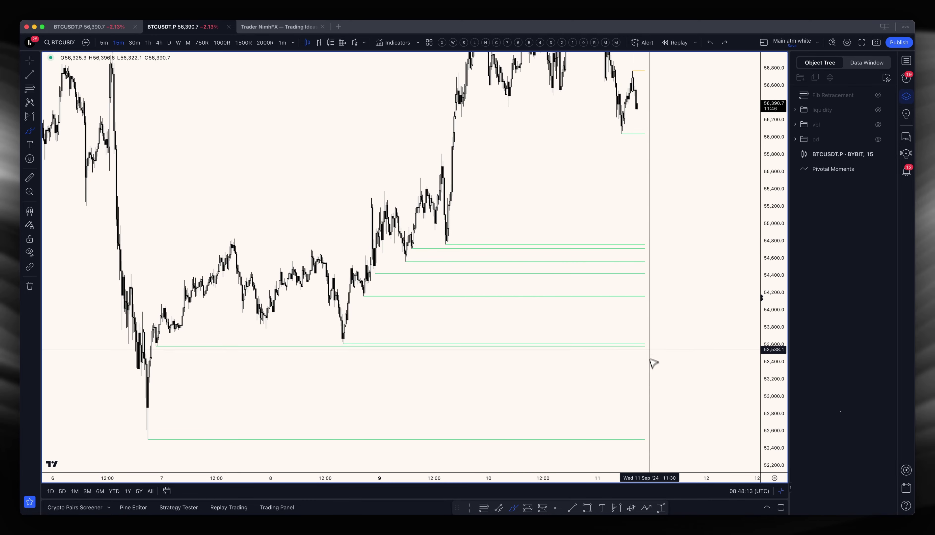
{"action": "left_click_drag", "start_coordinate": [646, 340], "coordinate": [635, 345]}
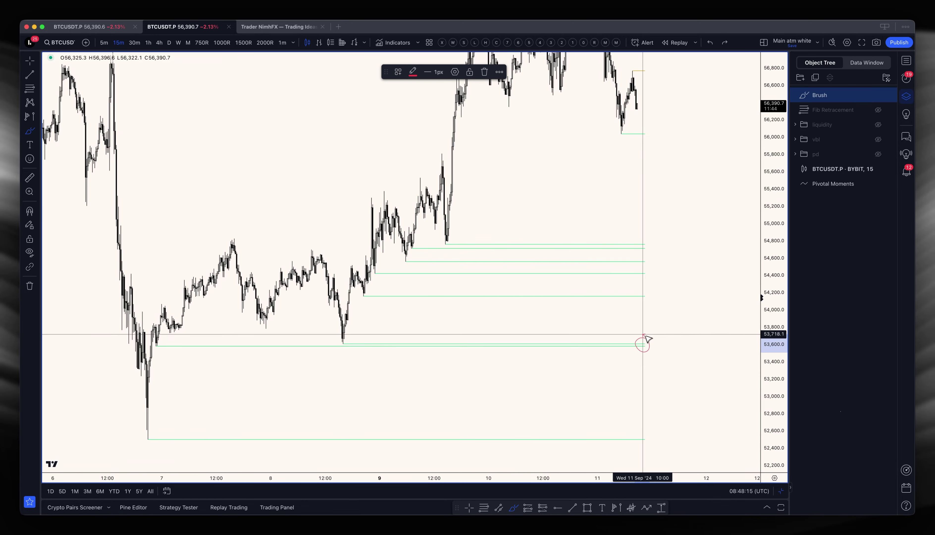
Undo the circle around the paired pivot low lines at about 53,600, brush trial crosses over their ends and undo those strokes.
{"action": "key", "text": "super+z"}
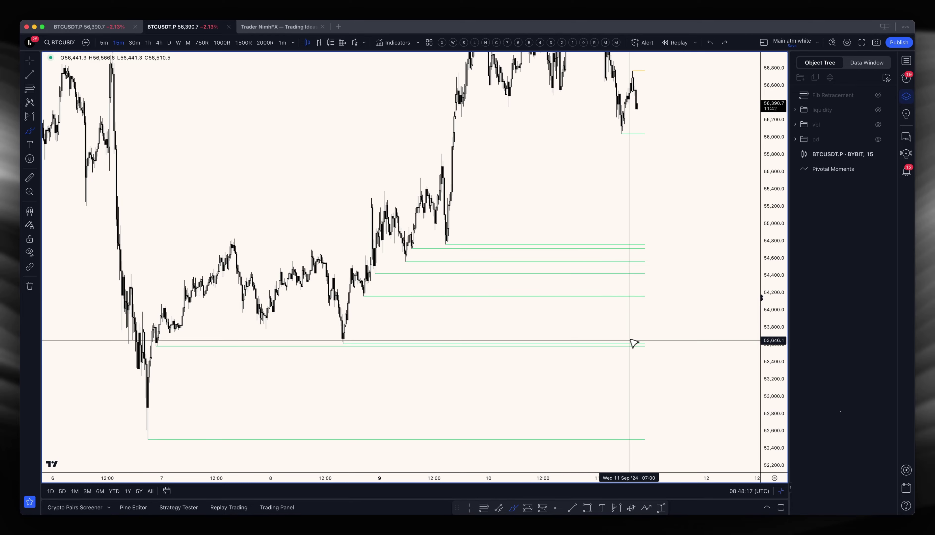
{"action": "left_click_drag", "start_coordinate": [641, 344], "coordinate": [647, 340]}
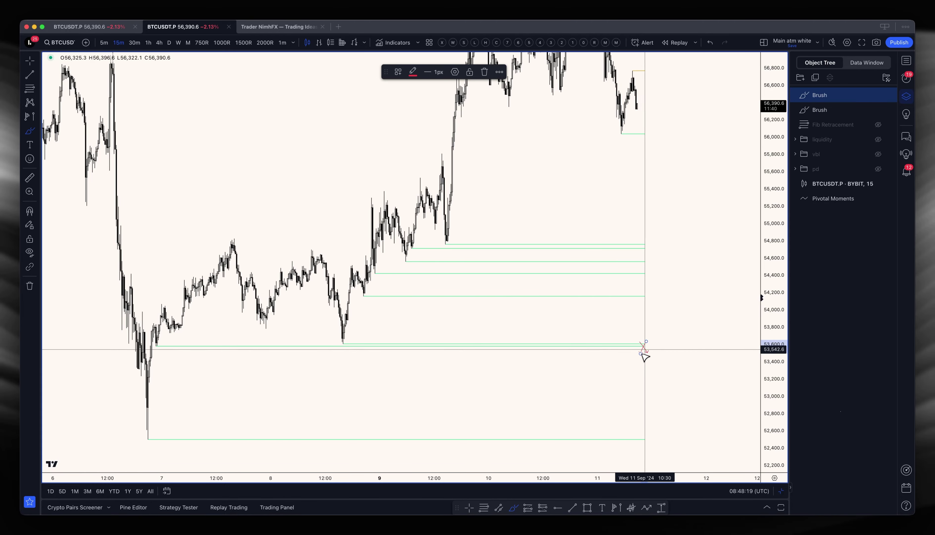
{"action": "key", "text": "super+z"}
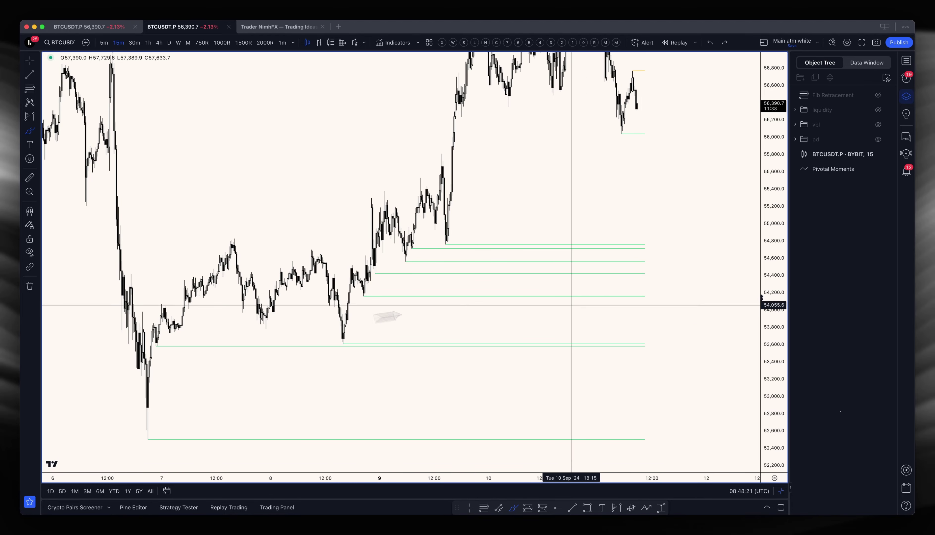
{"action": "left_click_drag", "start_coordinate": [639, 340], "coordinate": [649, 353]}
{"action": "key", "text": "super+z"}
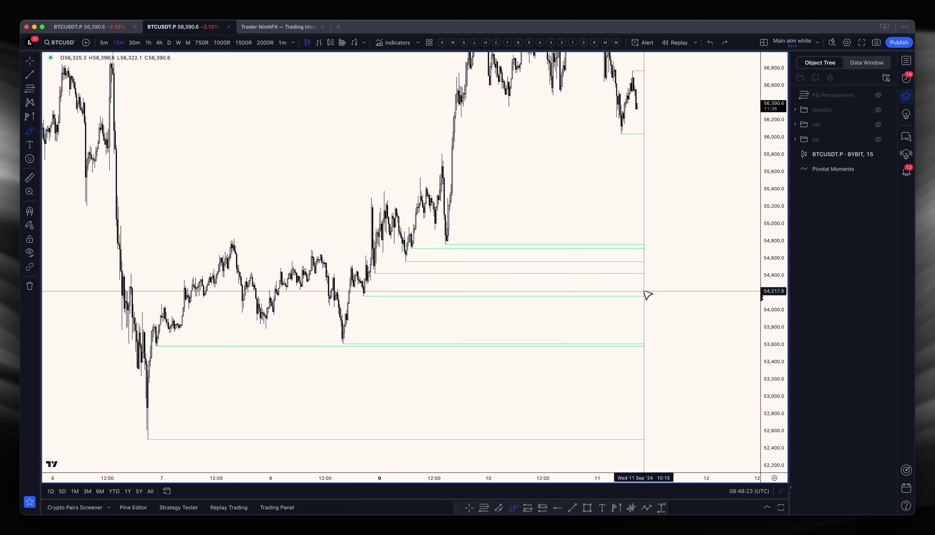
Brush a stroke from the 53,600 pivot lines down to the lowest line and circle the paired line ends, undoing each drawing.
{"action": "left_click_drag", "start_coordinate": [519, 347], "coordinate": [520, 439]}
{"action": "key", "text": "super+z"}
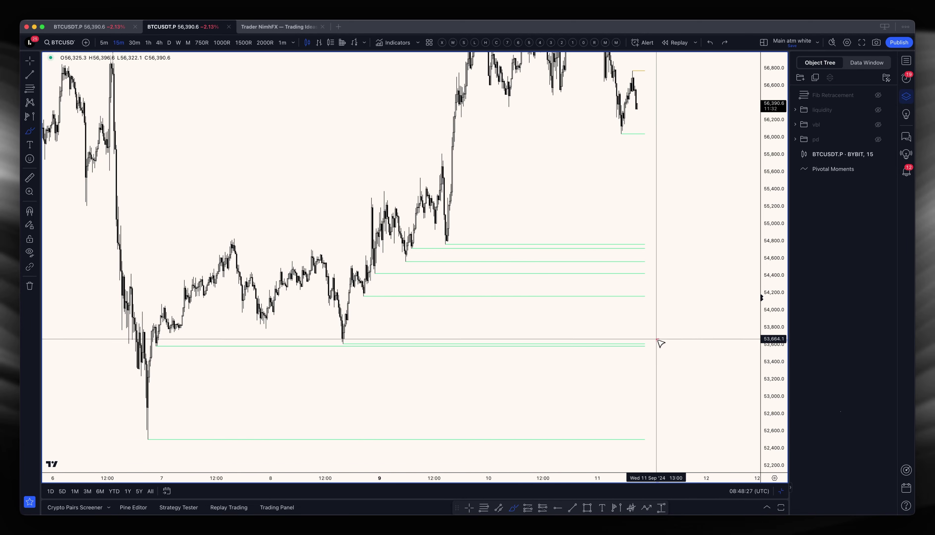
{"action": "left_click_drag", "start_coordinate": [657, 339], "coordinate": [638, 354]}
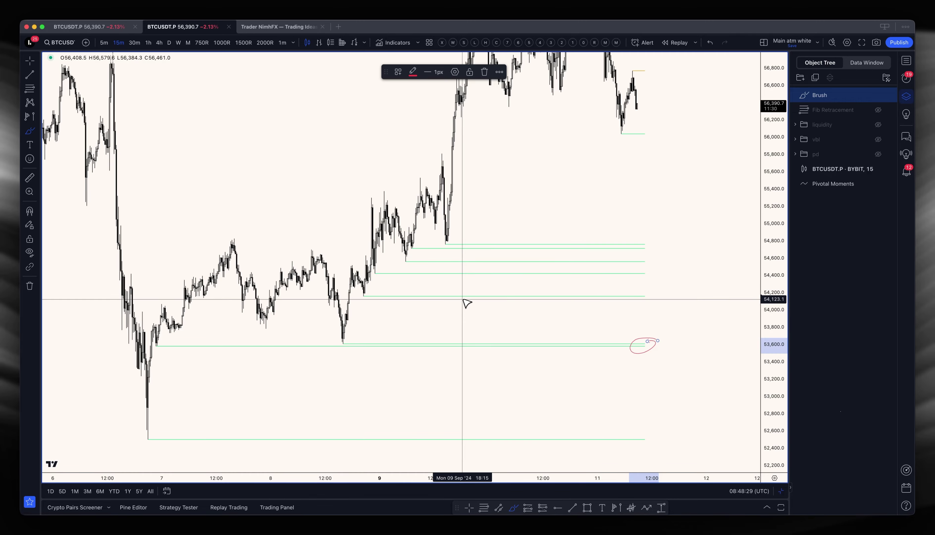
{"action": "key", "text": "super+z"}
Sketch a projected drop from the current price to about 53,400 and circle the pivot line ends near 54,750, undoing every stroke.
{"action": "mouse_move", "coordinate": [637, 108]}
{"action": "left_mouse_down"}
{"action": "mouse_move", "coordinate": [690, 357]}
{"action": "mouse_move", "coordinate": [702, 334]}
{"action": "left_mouse_up"}
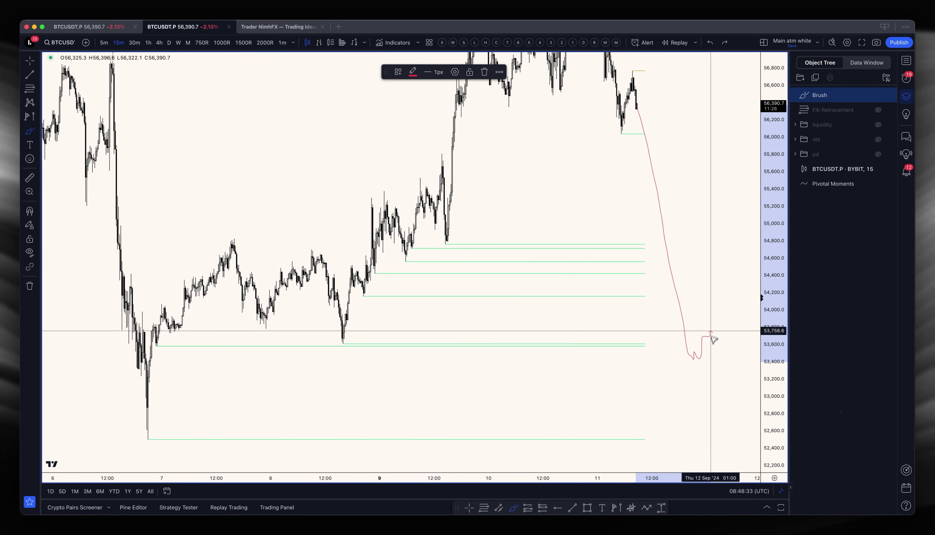
{"action": "key", "text": "super+z"}
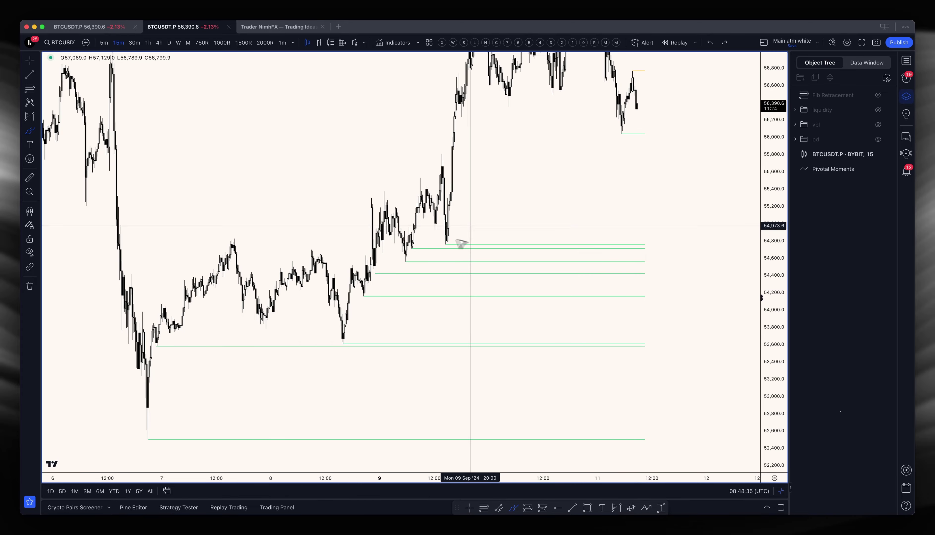
{"action": "left_click_drag", "start_coordinate": [649, 244], "coordinate": [631, 250]}
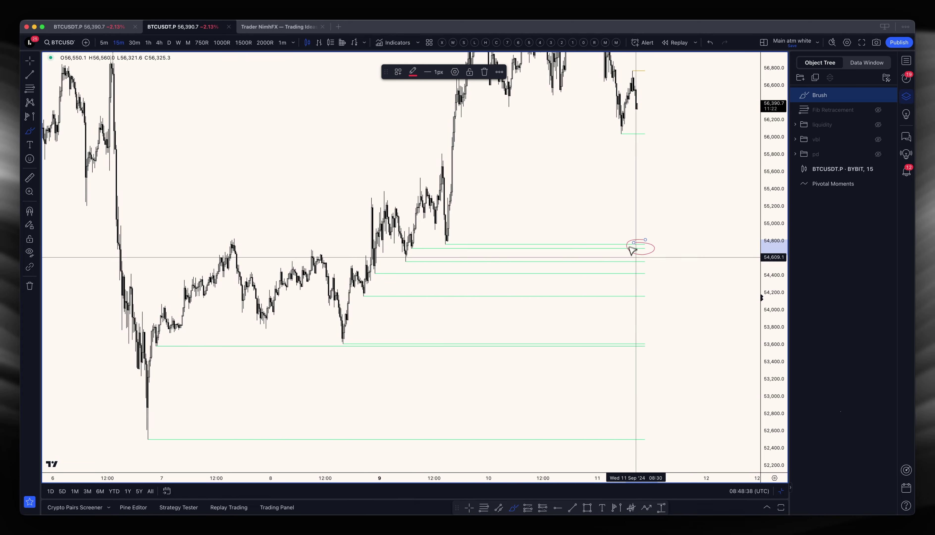
{"action": "mouse_move", "coordinate": [645, 289]}
{"action": "left_mouse_down"}
{"action": "mouse_move", "coordinate": [631, 298]}
{"action": "mouse_move", "coordinate": [635, 290]}
{"action": "left_mouse_up"}
{"action": "key", "text": "super+z"}
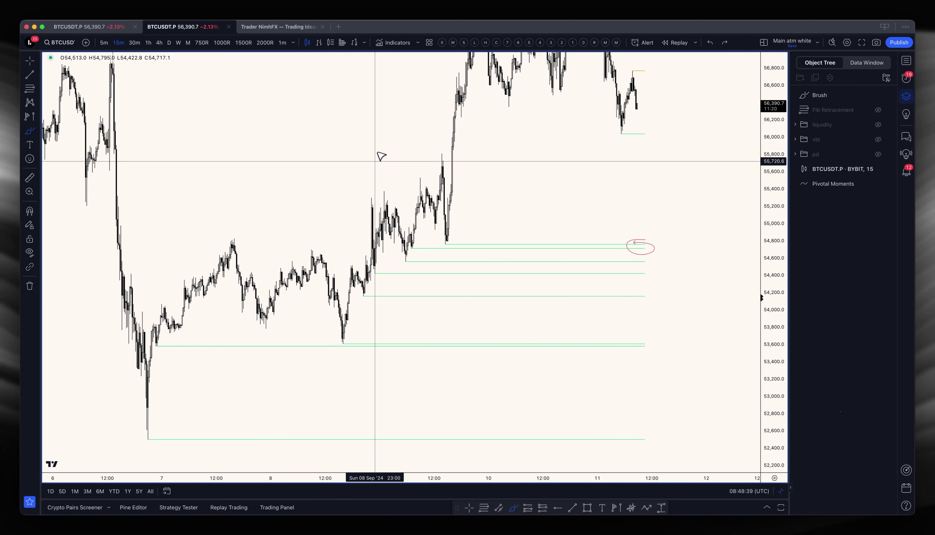
{"action": "key", "text": "super+z"}
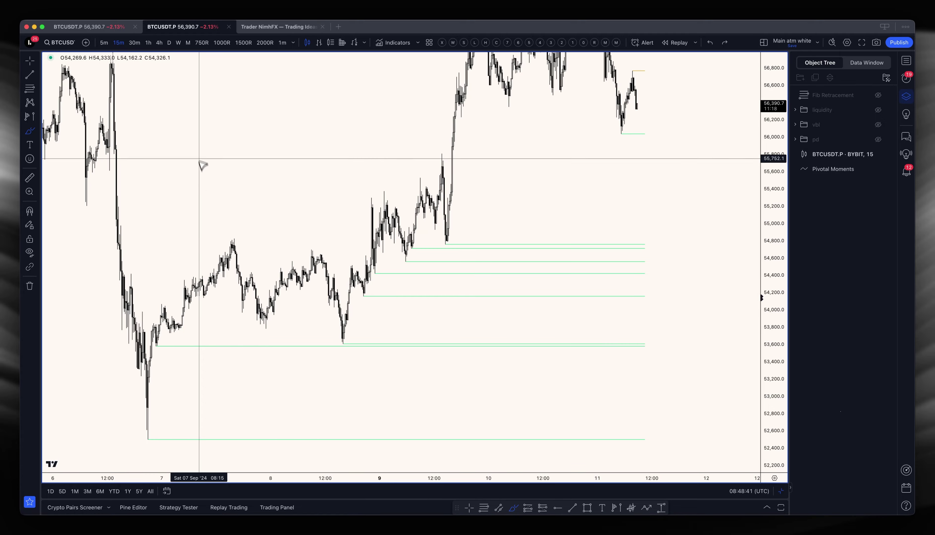
Place a horizontal ray at the 6 September 23:00 low, at 53,585.2, along the paired pivot low lines.
{"action": "right_click", "coordinate": [297, 115]}
{"action": "left_click", "coordinate": [312, 122]}
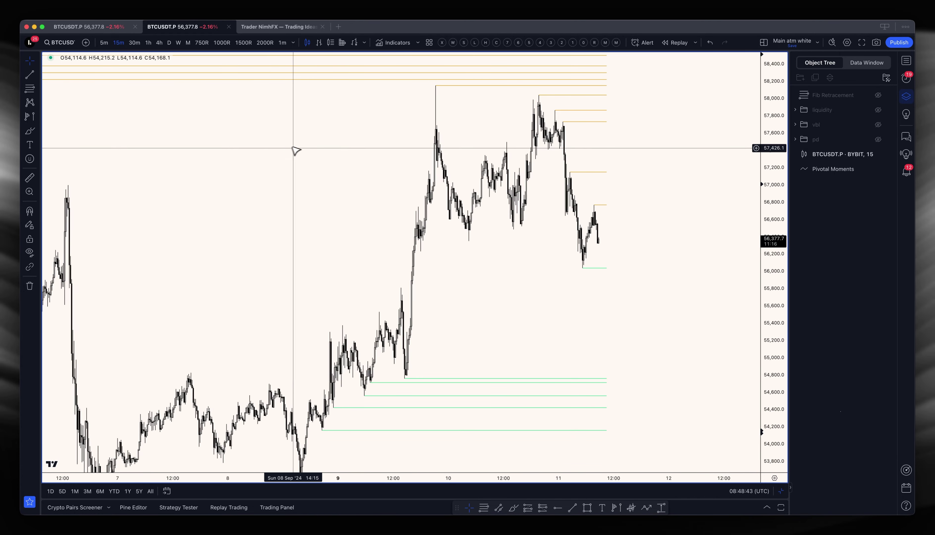
{"action": "scroll", "coordinate": [296, 154], "scroll_direction": "up", "scroll_amount": 2}
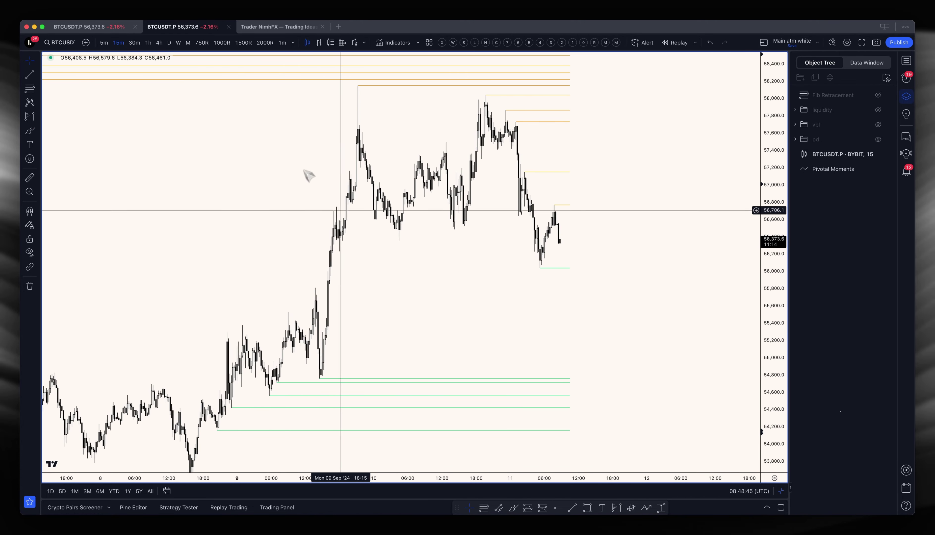
{"action": "left_click_drag", "start_coordinate": [382, 296], "coordinate": [452, 135]}
{"action": "scroll", "coordinate": [349, 267], "scroll_direction": "down", "scroll_amount": 1}
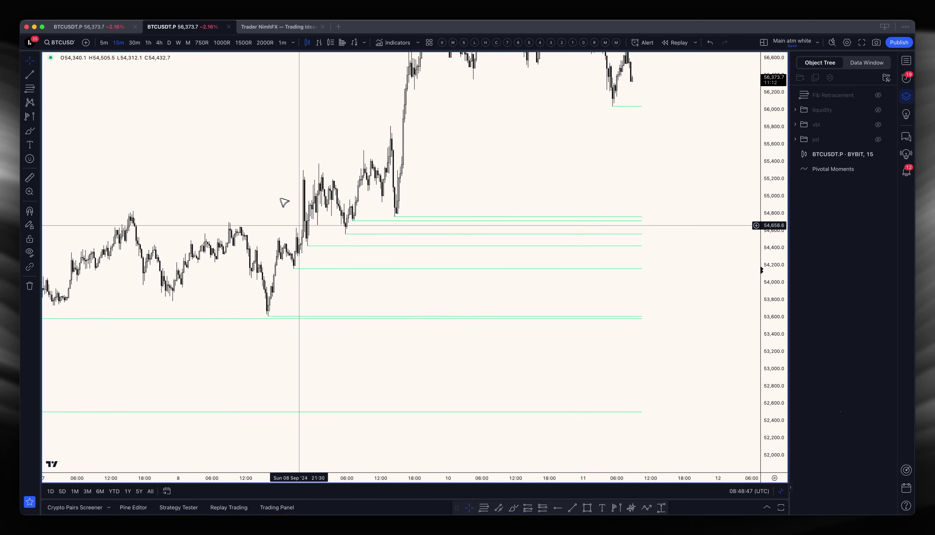
{"action": "left_click_drag", "start_coordinate": [244, 238], "coordinate": [301, 220]}
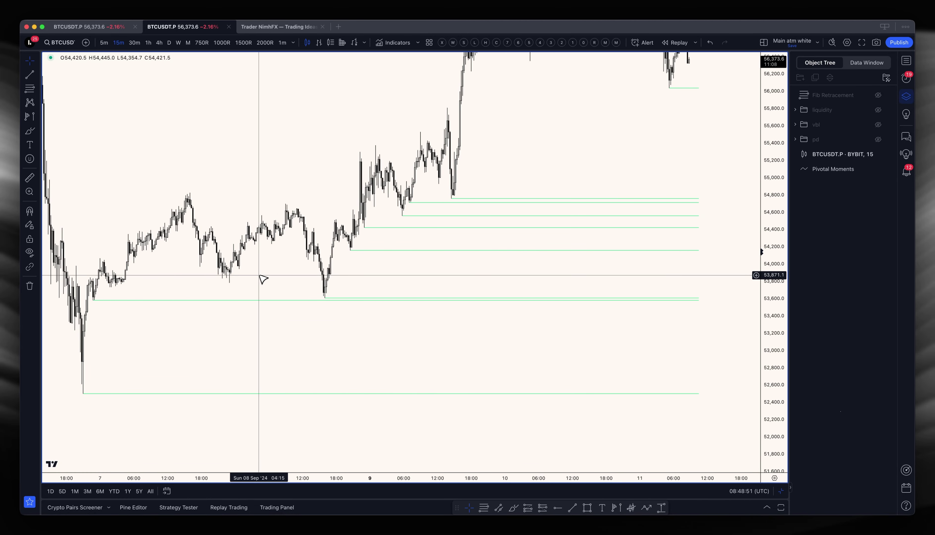
{"action": "scroll", "coordinate": [425, 294], "scroll_direction": "right", "scroll_amount": 2}
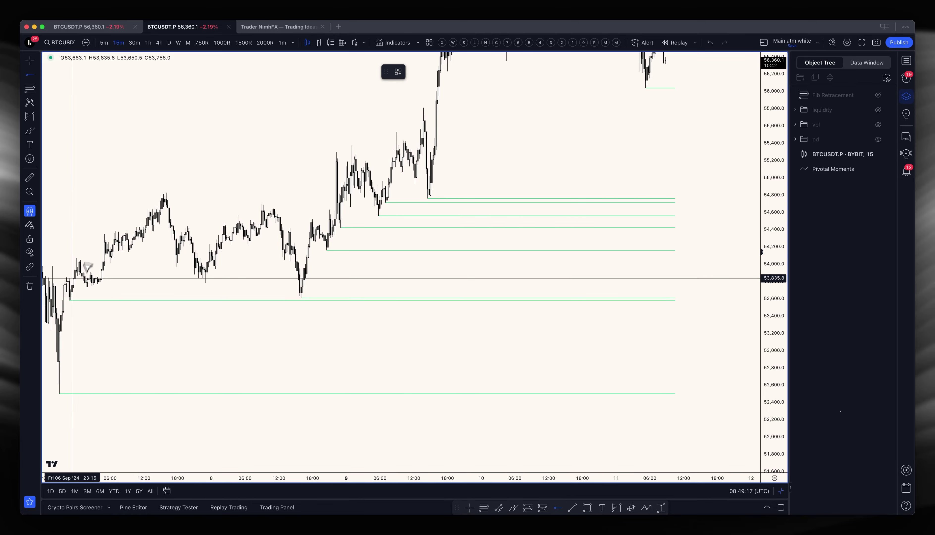
{"action": "left_click", "coordinate": [71, 300]}
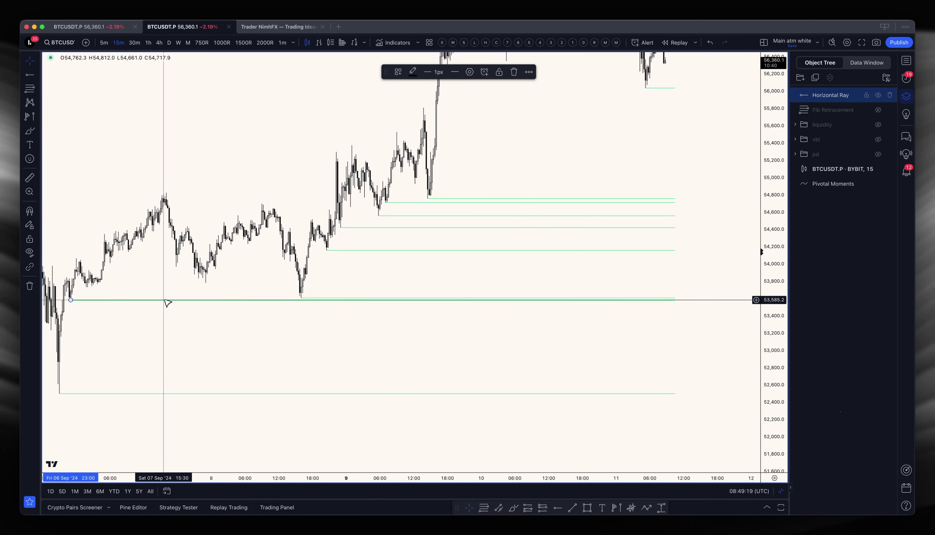
Apply the 18 - stops [mono] template to the horizontal ray and deselect it.
{"action": "double_click", "coordinate": [167, 299]}
{"action": "left_click", "coordinate": [423, 319]}
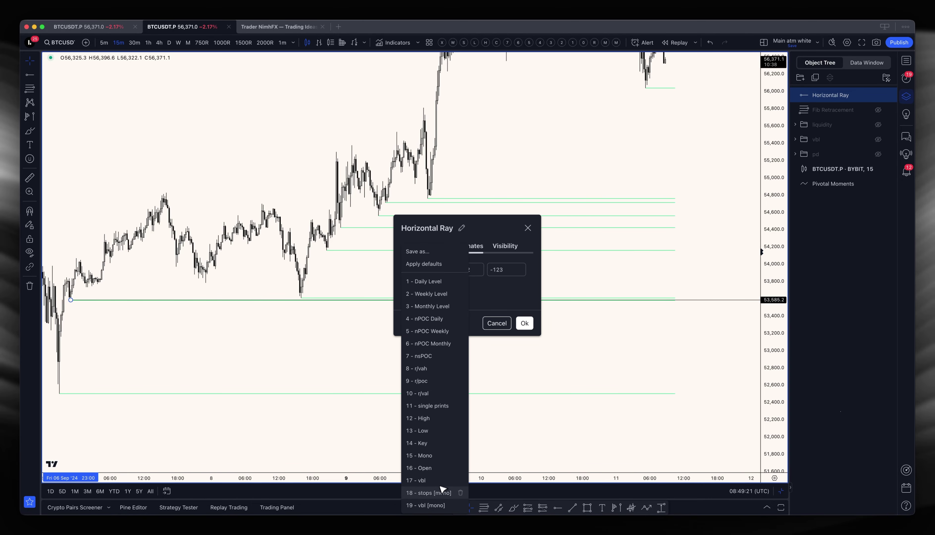
{"action": "left_click", "coordinate": [441, 491]}
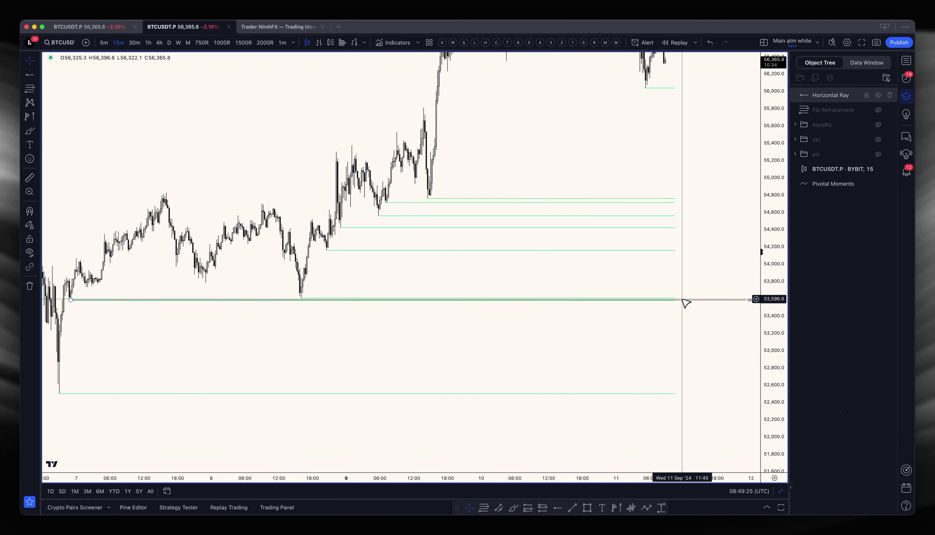
{"action": "left_click", "coordinate": [685, 302]}
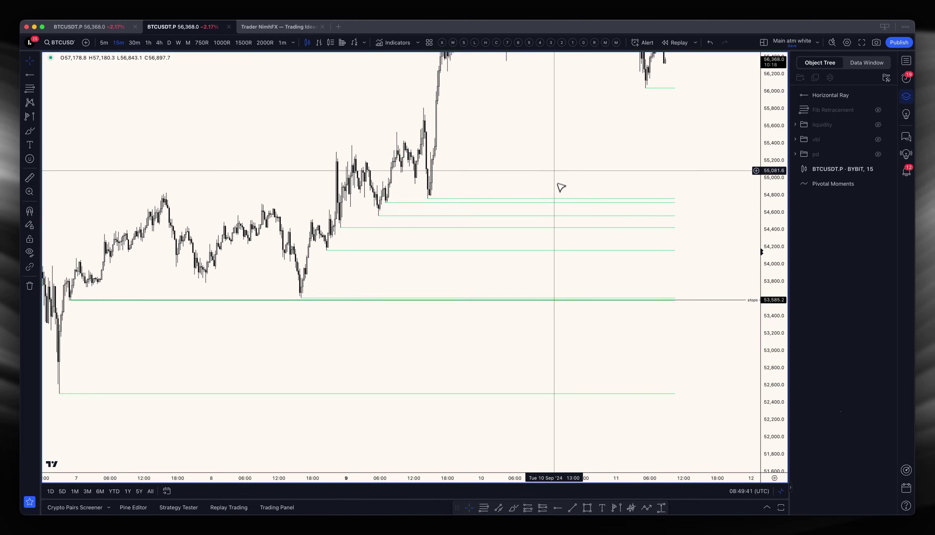
Reset the chart view and brush a cross over the stops ray at 53,585.2, just beyond the pivot line ends.
{"action": "left_click_drag", "start_coordinate": [553, 171], "coordinate": [567, 288]}
{"action": "key", "text": "alt+r"}
{"action": "scroll", "coordinate": [341, 147], "scroll_direction": "down", "scroll_amount": 10}
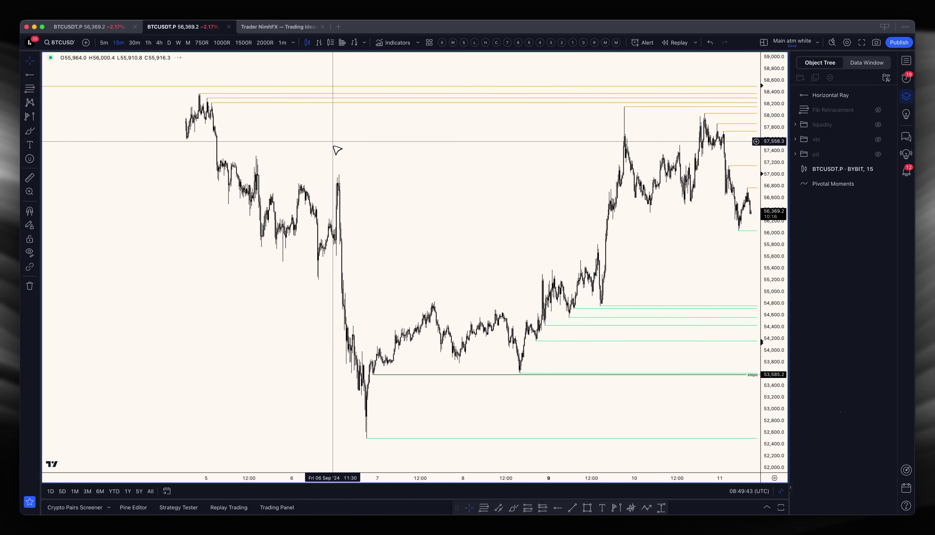
{"action": "scroll", "coordinate": [346, 135], "scroll_direction": "right", "scroll_amount": 10}
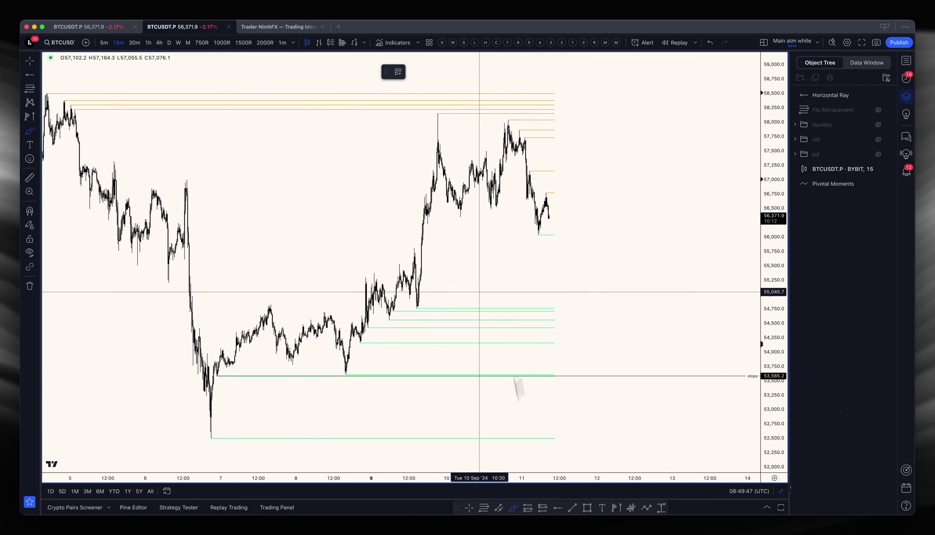
{"action": "left_click_drag", "start_coordinate": [575, 367], "coordinate": [586, 386]}
{"action": "left_click_drag", "start_coordinate": [585, 370], "coordinate": [575, 384]}
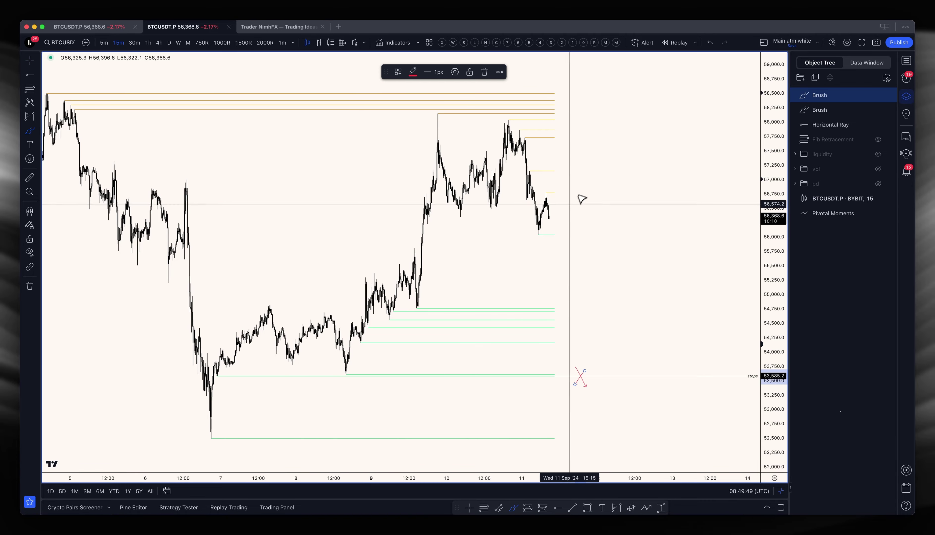
Brush a projected drop from the current price to about 53,500, undoing the surplus strokes at its end and at the 6 September low.
{"action": "left_click_drag", "start_coordinate": [549, 215], "coordinate": [601, 381]}
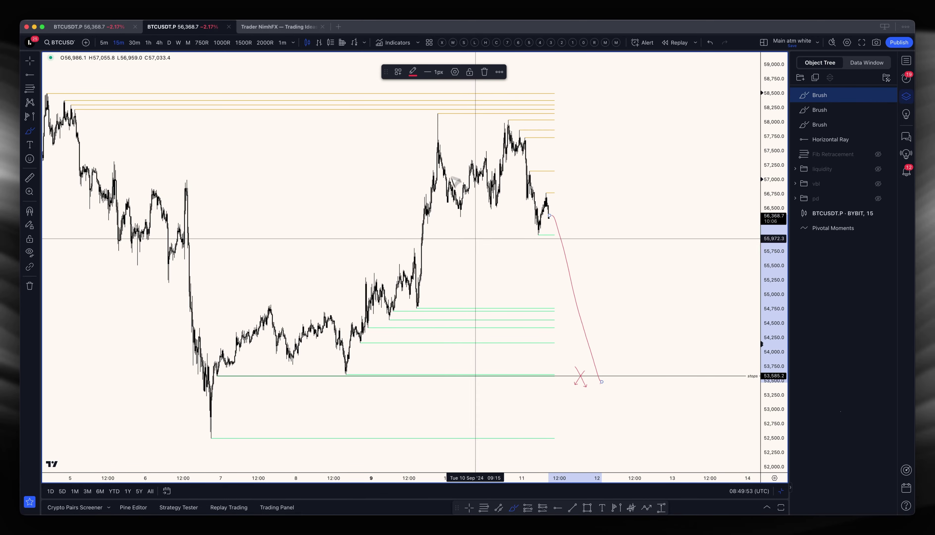
{"action": "left_click_drag", "start_coordinate": [601, 381], "coordinate": [609, 390]}
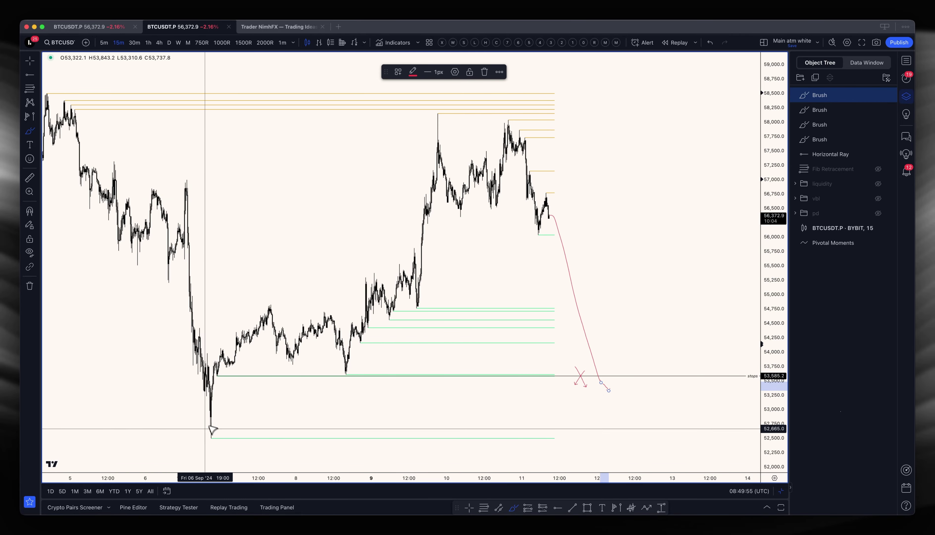
{"action": "left_click_drag", "start_coordinate": [212, 429], "coordinate": [200, 430]}
{"action": "key", "text": "super+z"}
{"action": "key", "text": "super+z"}
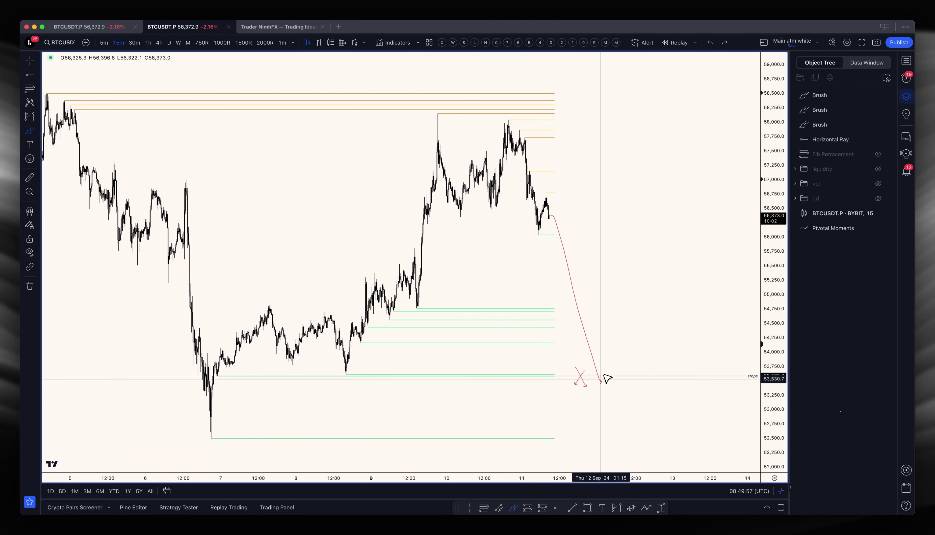
Brush a projected bounce from just below the stops ray up to about 55,250.
{"action": "mouse_move", "coordinate": [602, 381]}
{"action": "left_mouse_down"}
{"action": "mouse_move", "coordinate": [616, 376]}
{"action": "mouse_move", "coordinate": [663, 212]}
{"action": "left_mouse_up"}
{"action": "key", "text": "super+z"}
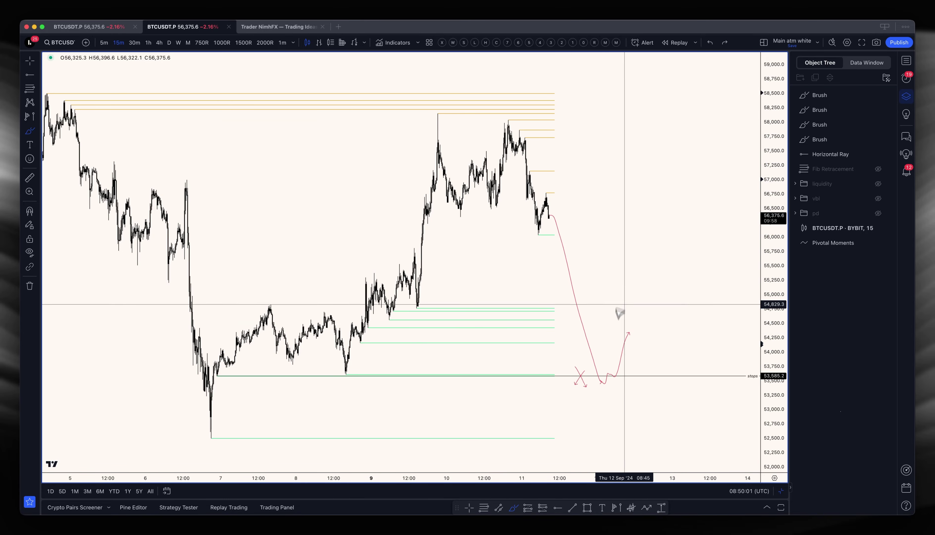
{"action": "left_click_drag", "start_coordinate": [630, 331], "coordinate": [656, 277]}
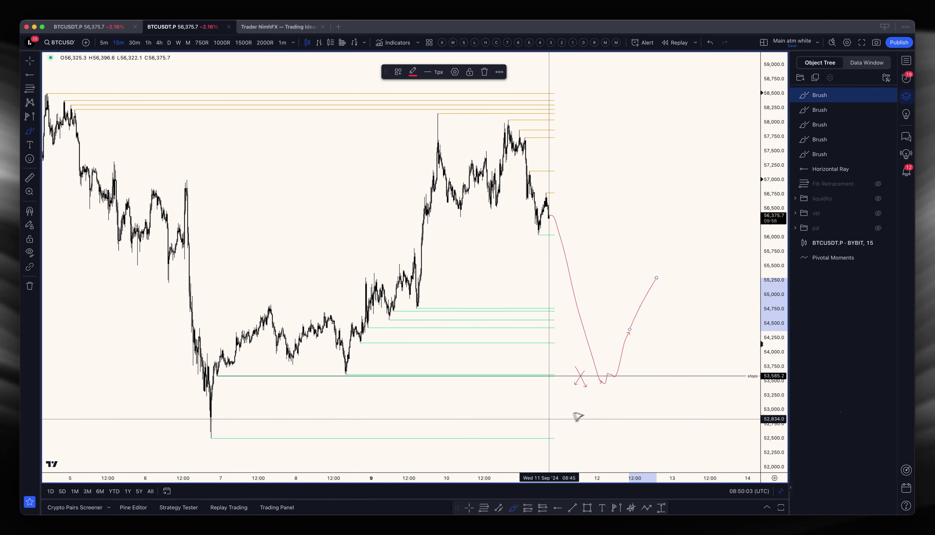
Circle the lowest pivot line's end at about 52,500 and brush a projected second drop from about 55,250 to 52,700.
{"action": "mouse_move", "coordinate": [565, 426]}
{"action": "left_mouse_down"}
{"action": "mouse_move", "coordinate": [572, 437]}
{"action": "mouse_move", "coordinate": [566, 426]}
{"action": "left_mouse_up"}
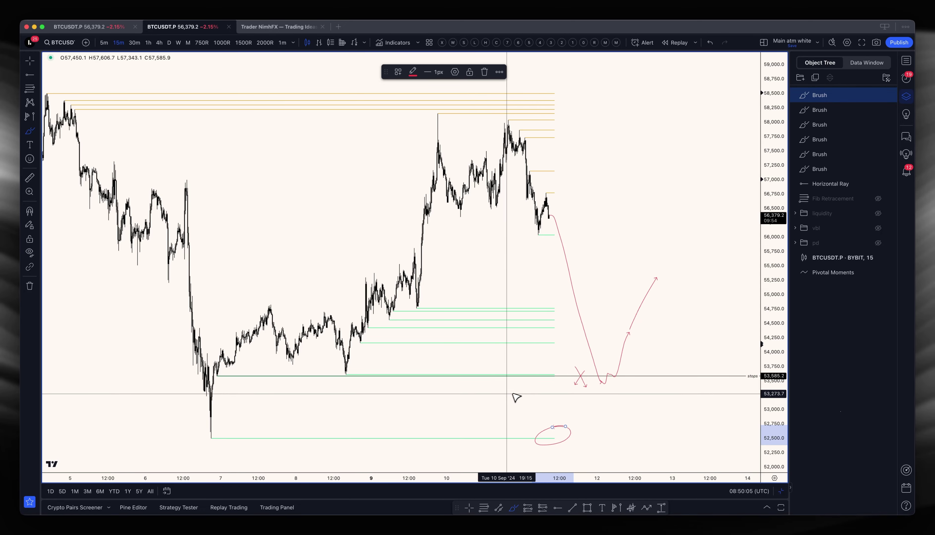
{"action": "left_click_drag", "start_coordinate": [309, 387], "coordinate": [319, 437]}
{"action": "key", "text": "super+z"}
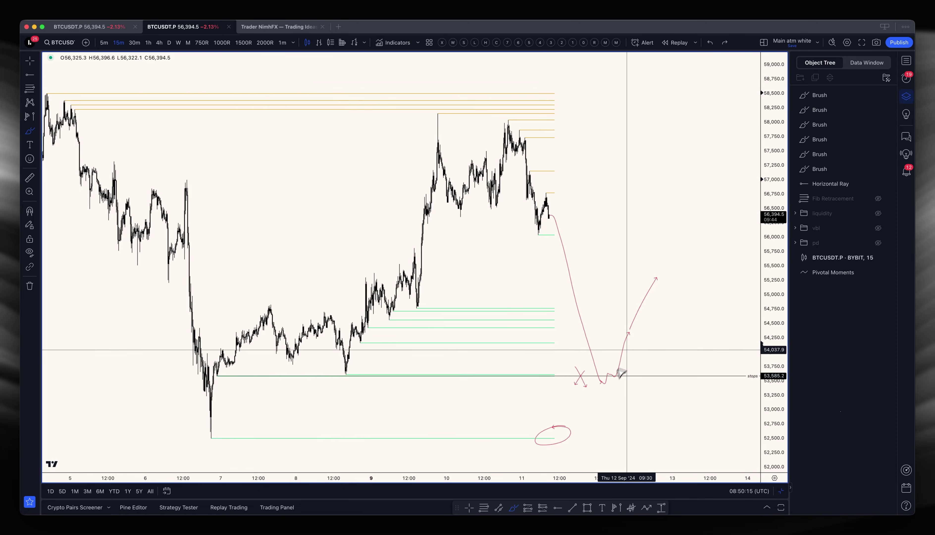
{"action": "mouse_move", "coordinate": [659, 279]}
{"action": "left_mouse_down"}
{"action": "mouse_move", "coordinate": [672, 281]}
{"action": "mouse_move", "coordinate": [703, 427]}
{"action": "left_mouse_up"}
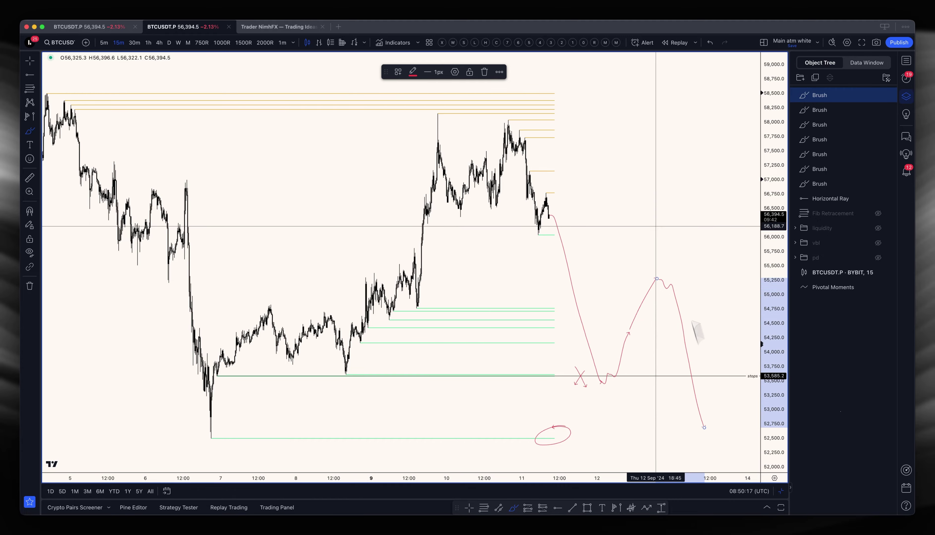
Undo all the brush drawings made after the horizontal ray.
{"action": "scroll", "coordinate": [653, 215], "scroll_direction": "down", "scroll_amount": 5}
{"action": "key", "text": "super+z"}
{"action": "key", "text": "super+z"}
{"action": "key", "text": "super+z"}
{"action": "key", "text": "super+z"}
{"action": "key", "text": "super+z"}
{"action": "key", "text": "super+z"}
{"action": "key", "text": "super+z"}
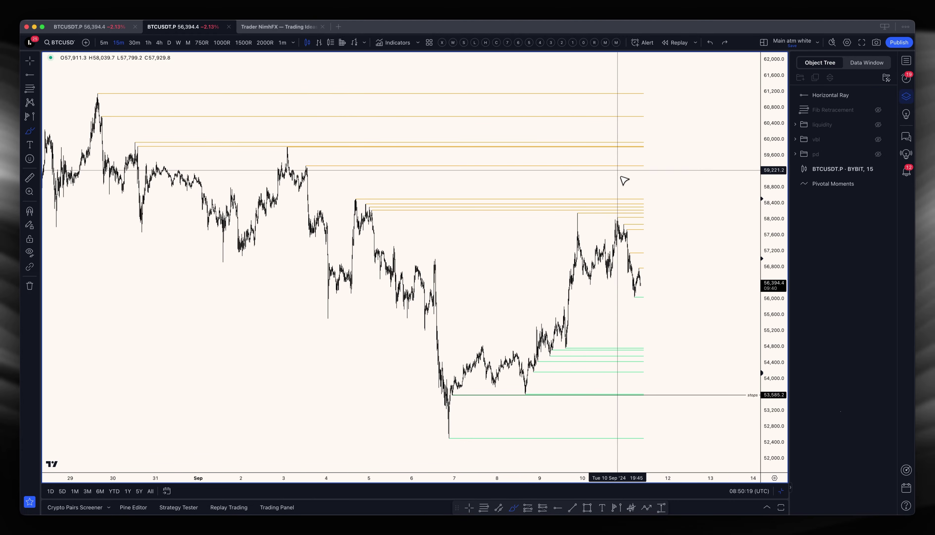
Switch the chart to the 1h timeframe and examine the pivot lines from the 6 September low to the 10 September highs.
{"action": "scroll", "coordinate": [601, 226], "scroll_direction": "up", "scroll_amount": 5}
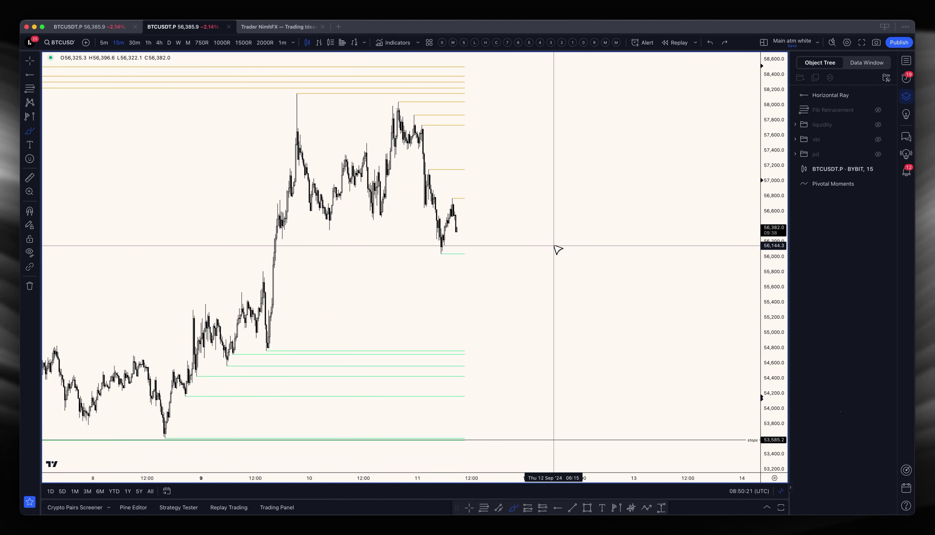
{"action": "scroll", "coordinate": [471, 238], "scroll_direction": "down", "scroll_amount": 5}
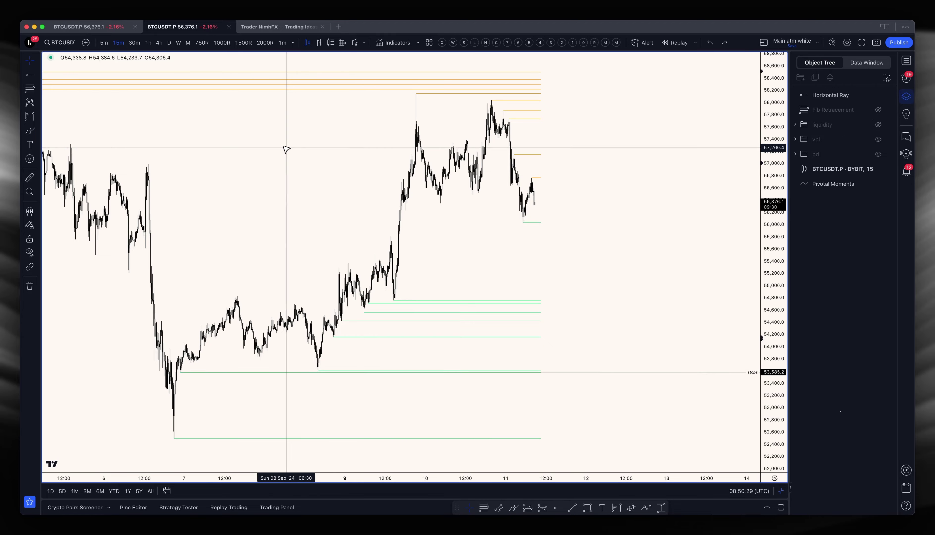
{"action": "right_click", "coordinate": [253, 126]}
{"action": "left_click_drag", "start_coordinate": [249, 127], "coordinate": [429, 136]}
{"action": "scroll", "coordinate": [429, 137], "scroll_direction": "up", "scroll_amount": 4}
{"action": "left_click_drag", "start_coordinate": [349, 193], "coordinate": [314, 196]}
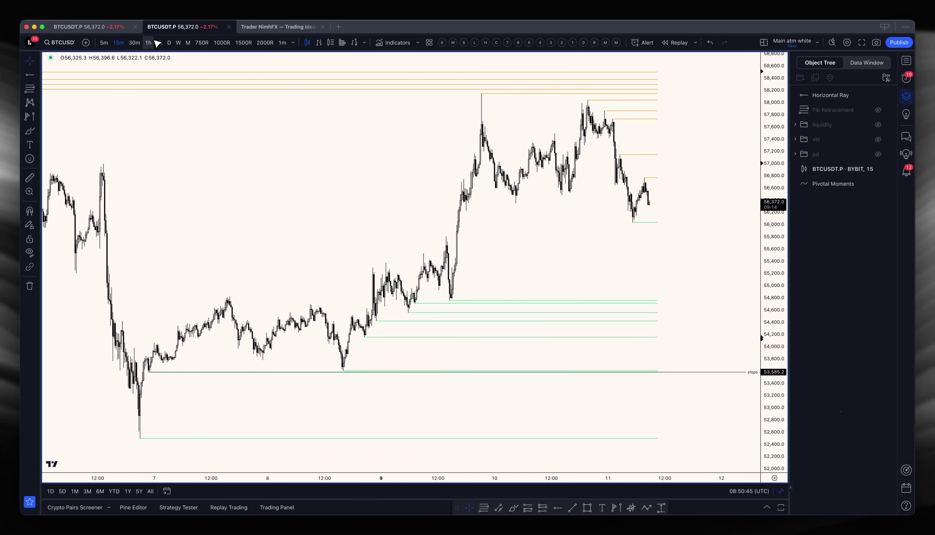
{"action": "left_click", "coordinate": [148, 42]}
{"action": "scroll", "coordinate": [460, 191], "scroll_direction": "up", "scroll_amount": 3}
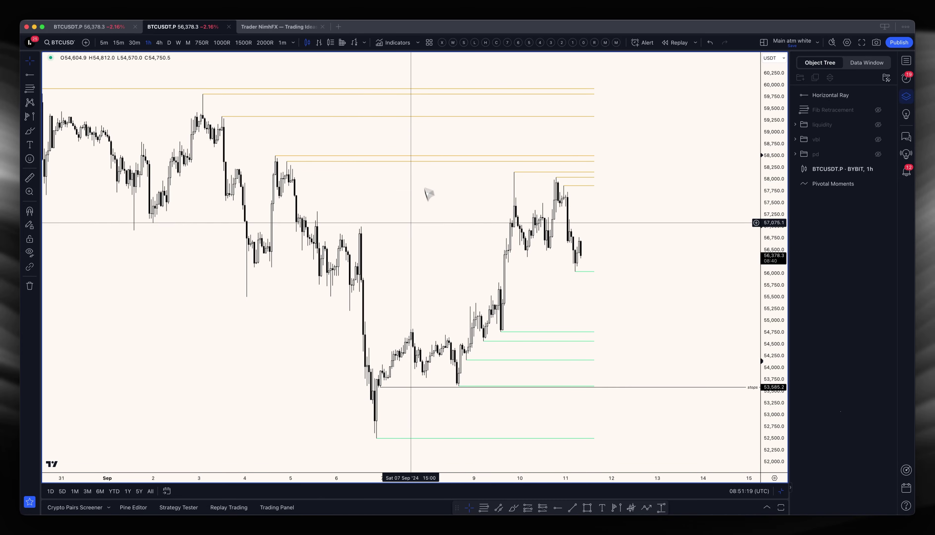
{"action": "scroll", "coordinate": [442, 251], "scroll_direction": "up", "scroll_amount": 3}
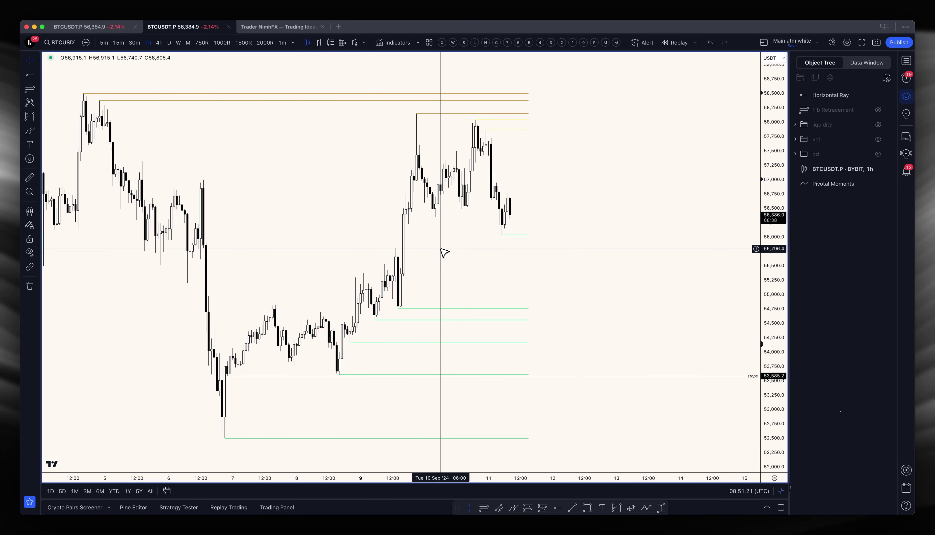